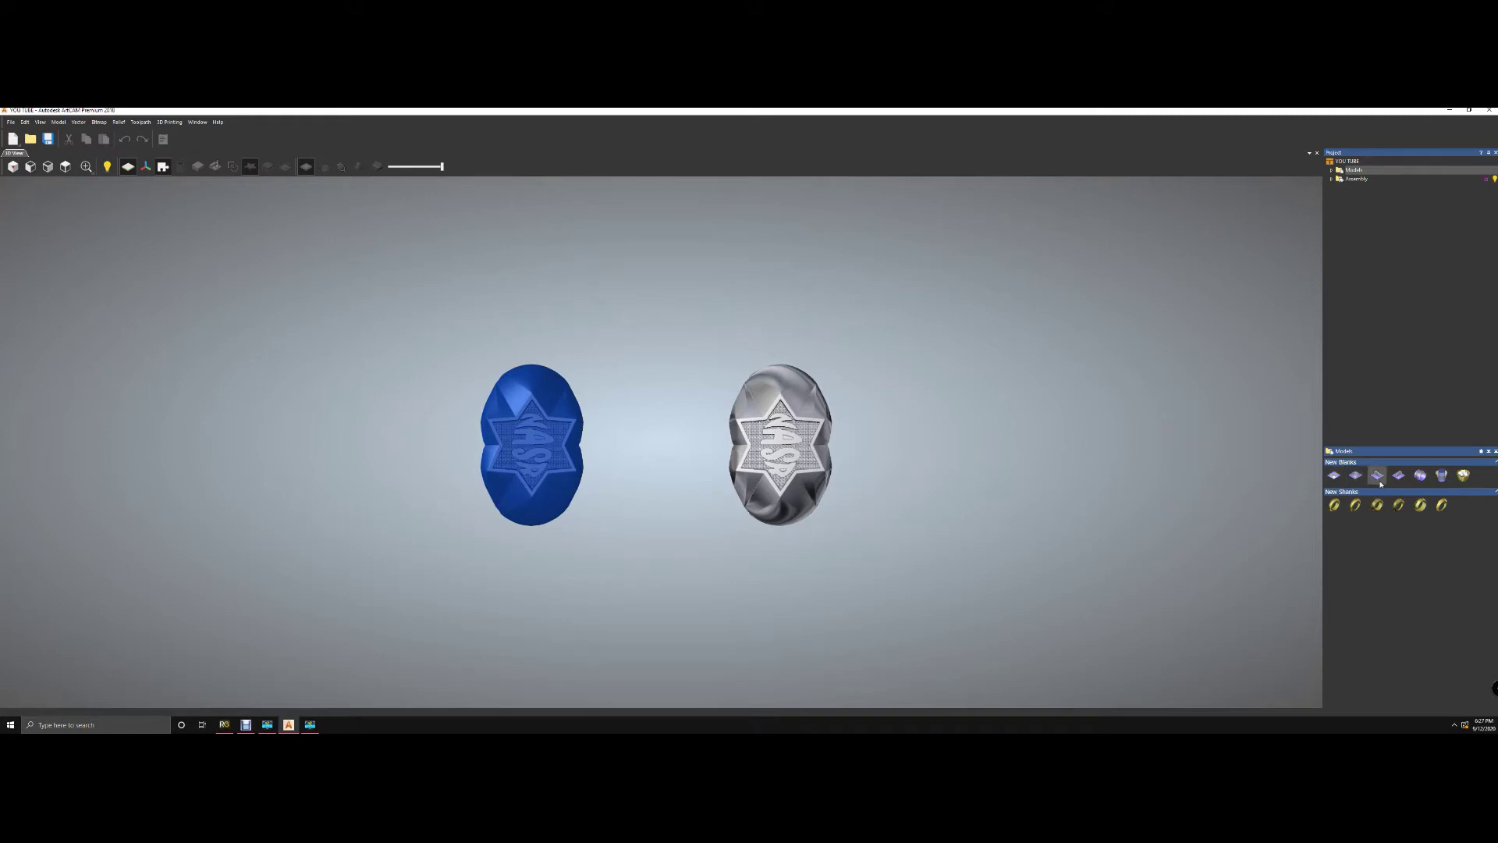
- Create a rotary ring shank blank, choosing its ring-size standard and size
left_click(1420, 477)
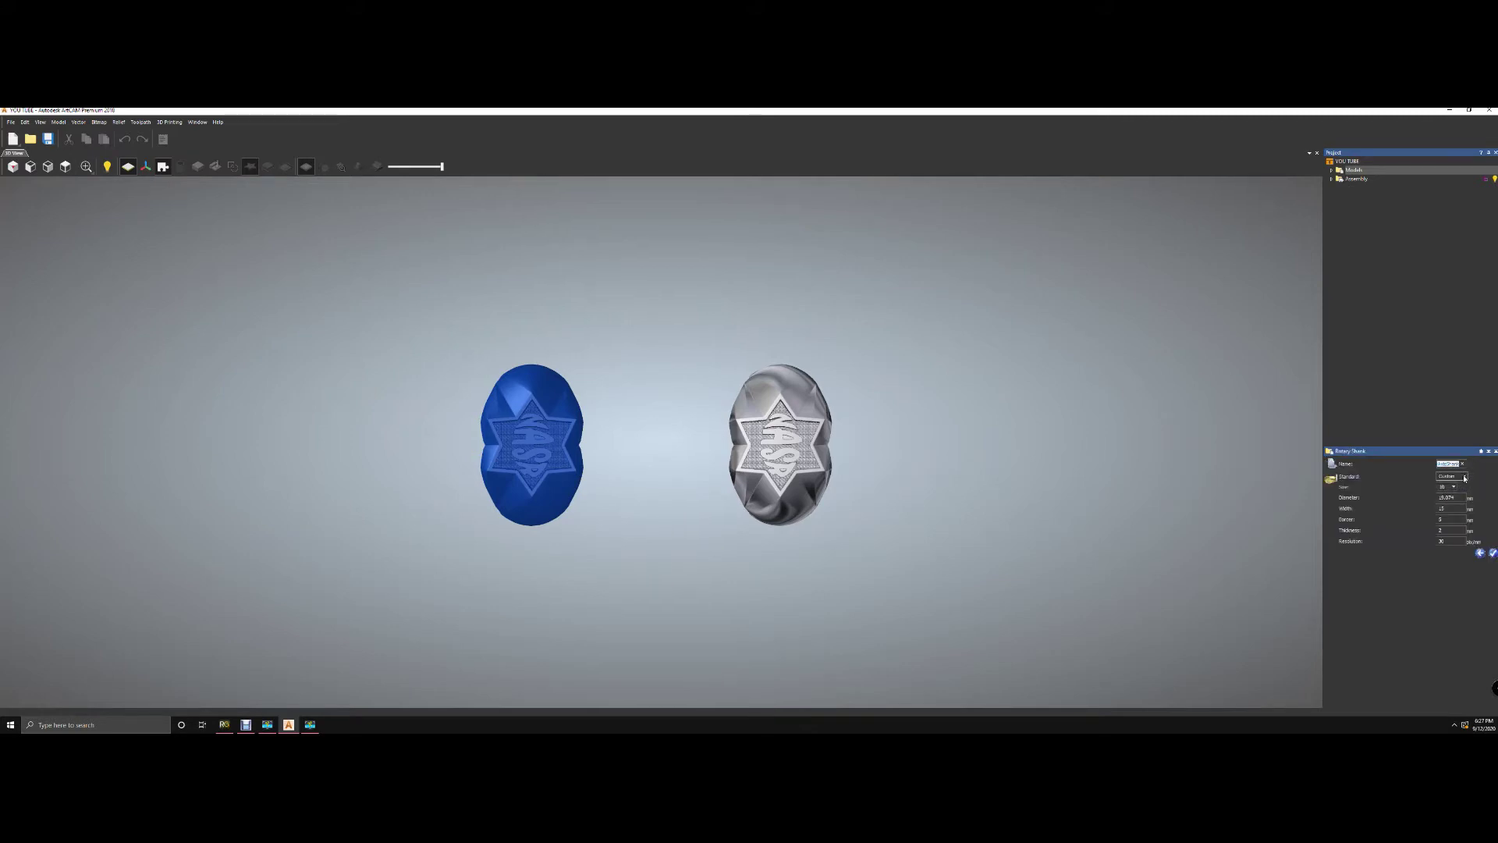
left_click(1463, 476)
left_click(1459, 485)
left_click(1456, 476)
left_click(1461, 495)
left_click(1454, 486)
left_click(1447, 341)
left_click(1492, 553)
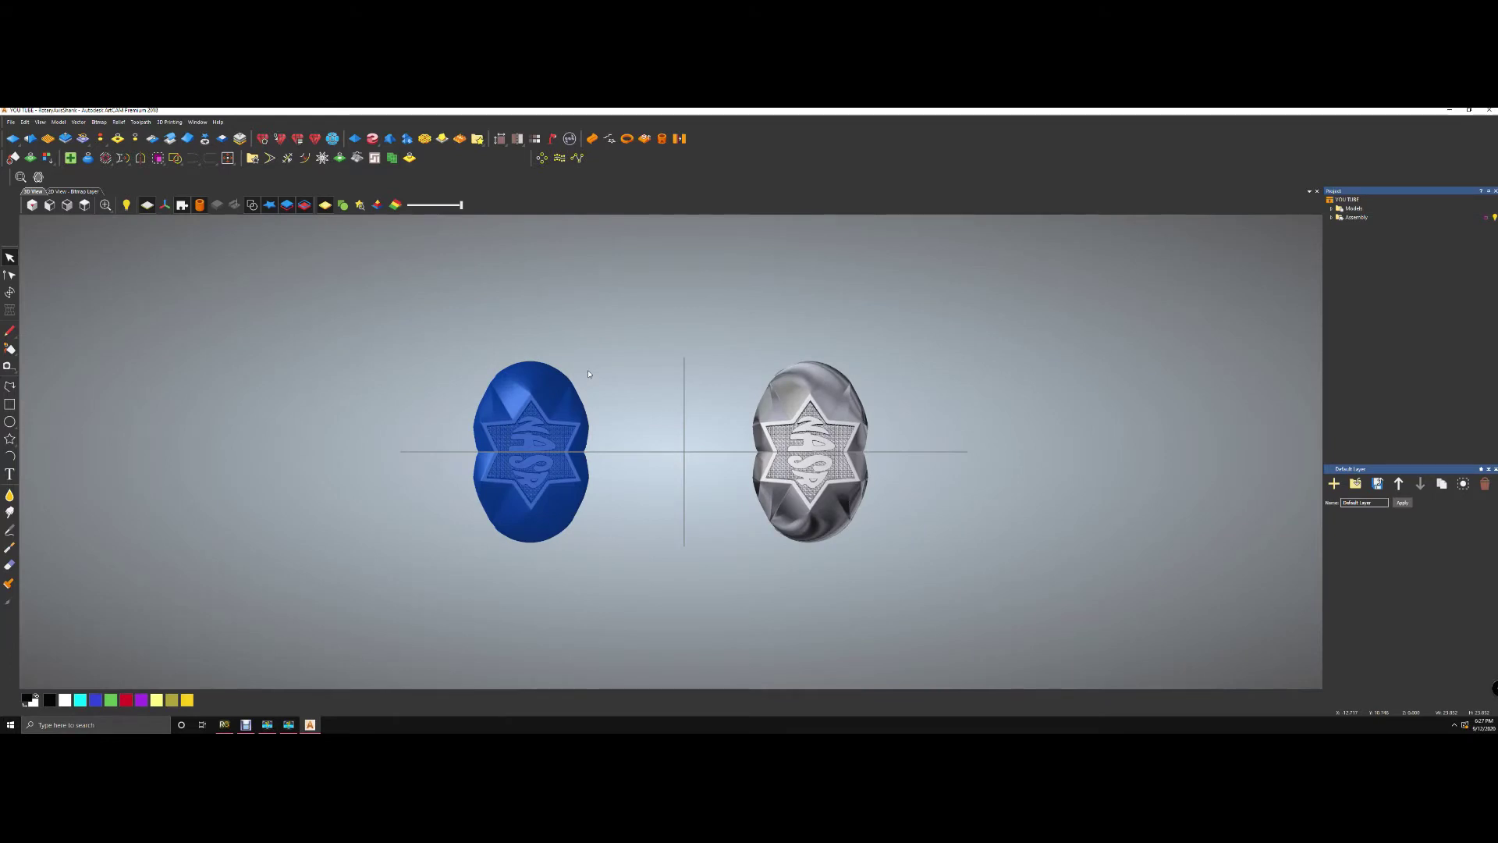
- Draw a long, thin rectangle along the blank's horizontal midline, extending past both ends, and centre it on the model
left_click(74, 191)
scroll(748, 414, "down", 3)
scroll(728, 453, "up", 3)
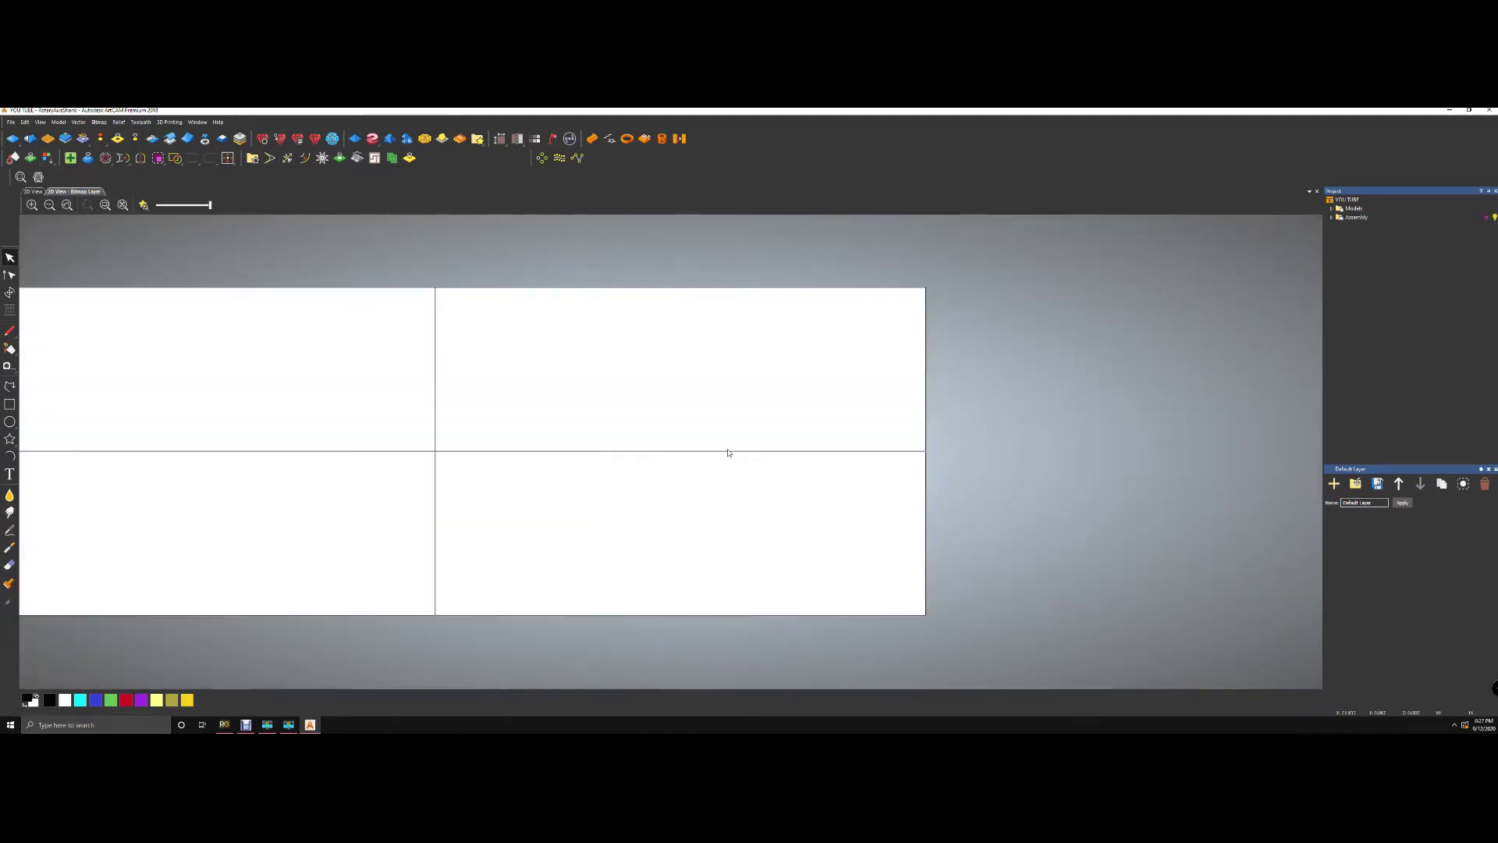
left_click(9, 404)
scroll(646, 434, "down", 3)
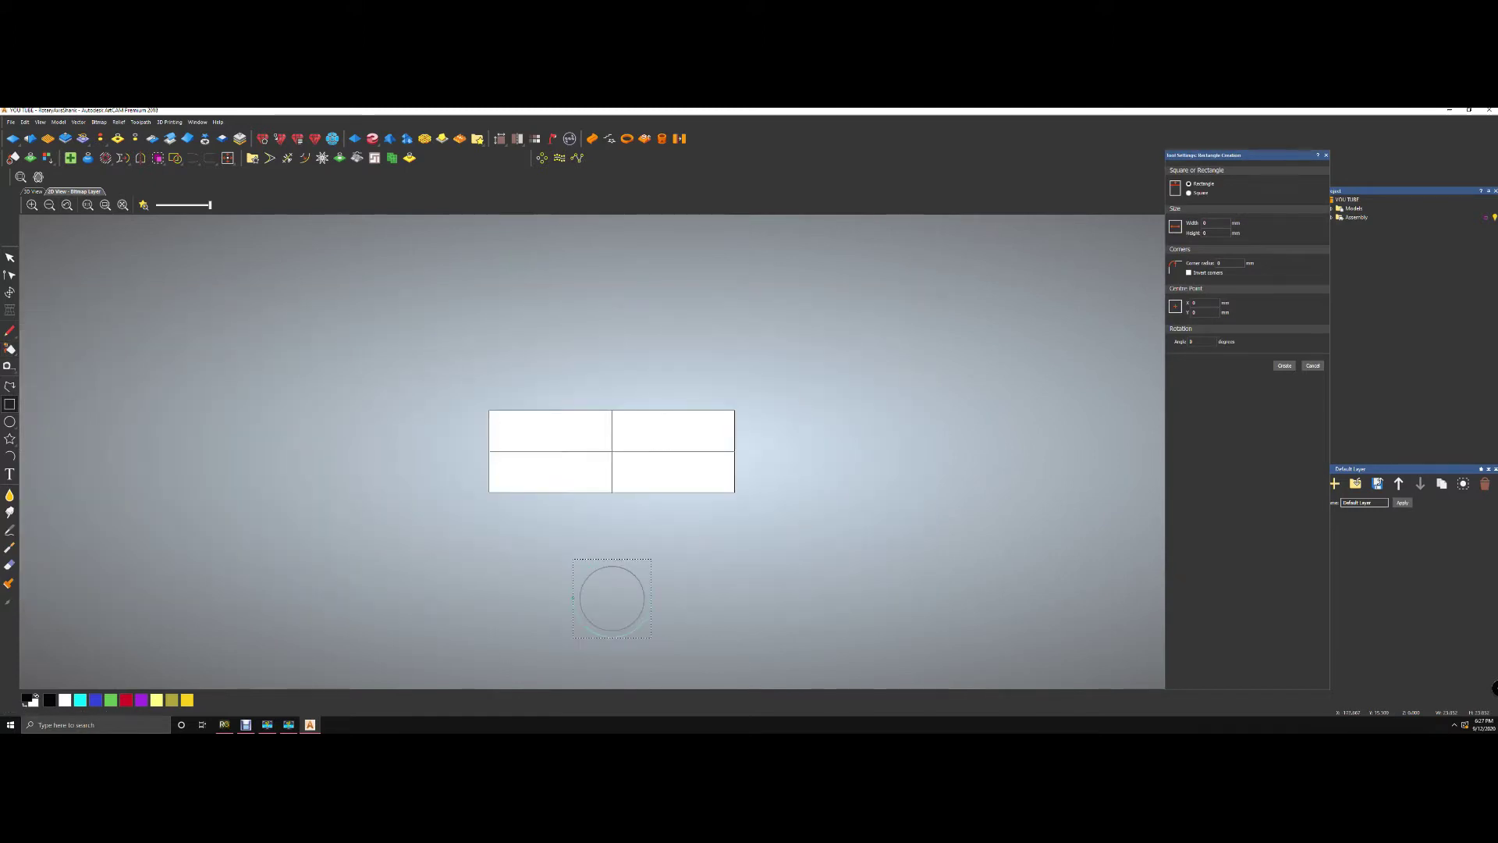
left_click_drag(479, 442, 634, 460)
left_click_drag(823, 478, 780, 460)
key("Escape")
left_click(778, 449)
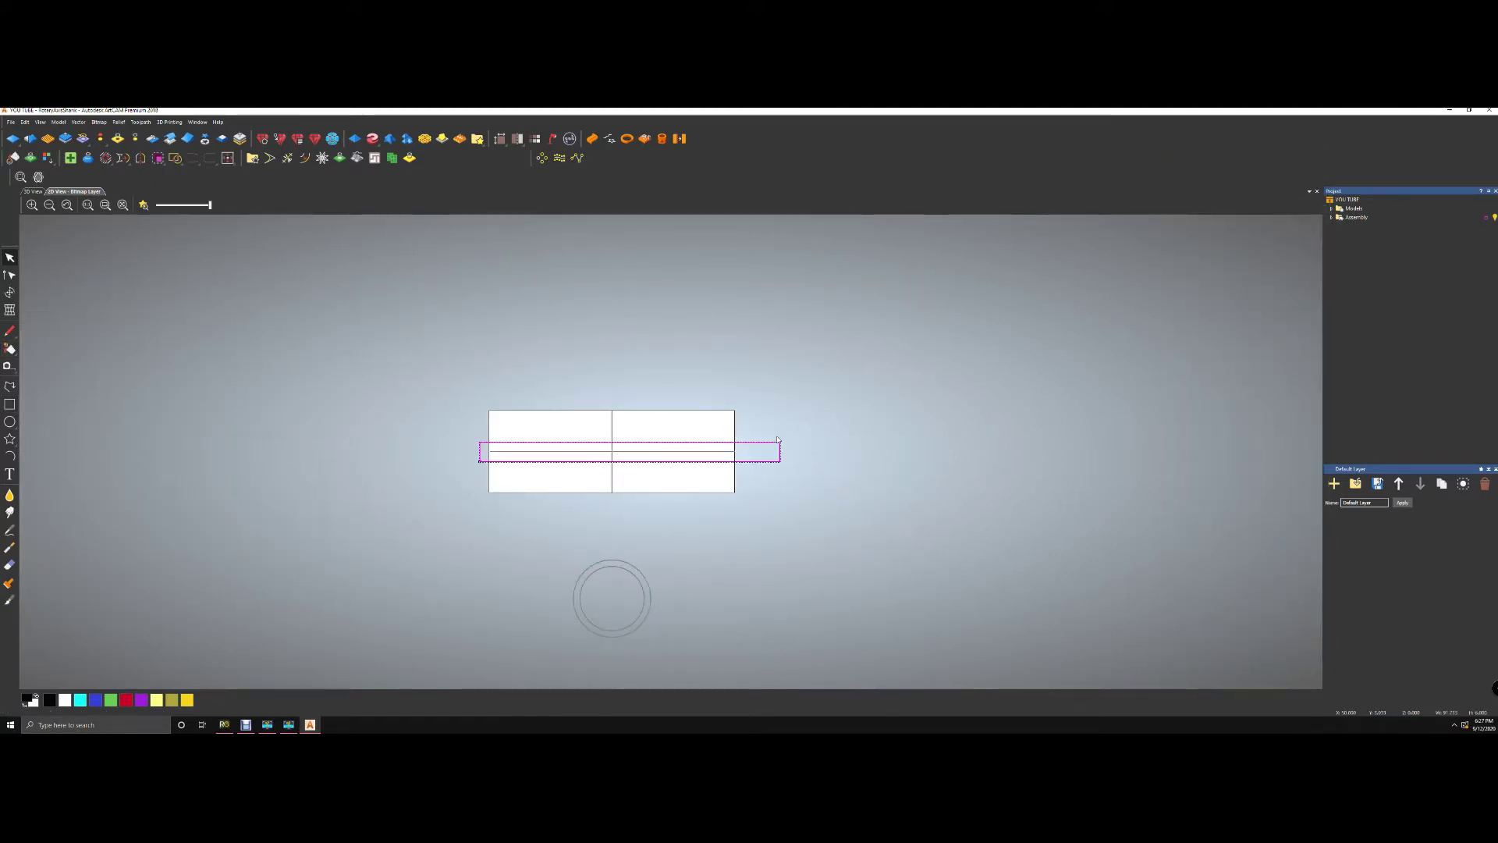
key("F9")
- Add a plane relief shape with a 2 mm start height from the rectangle and show the relief preview in 2D
double_click(688, 440)
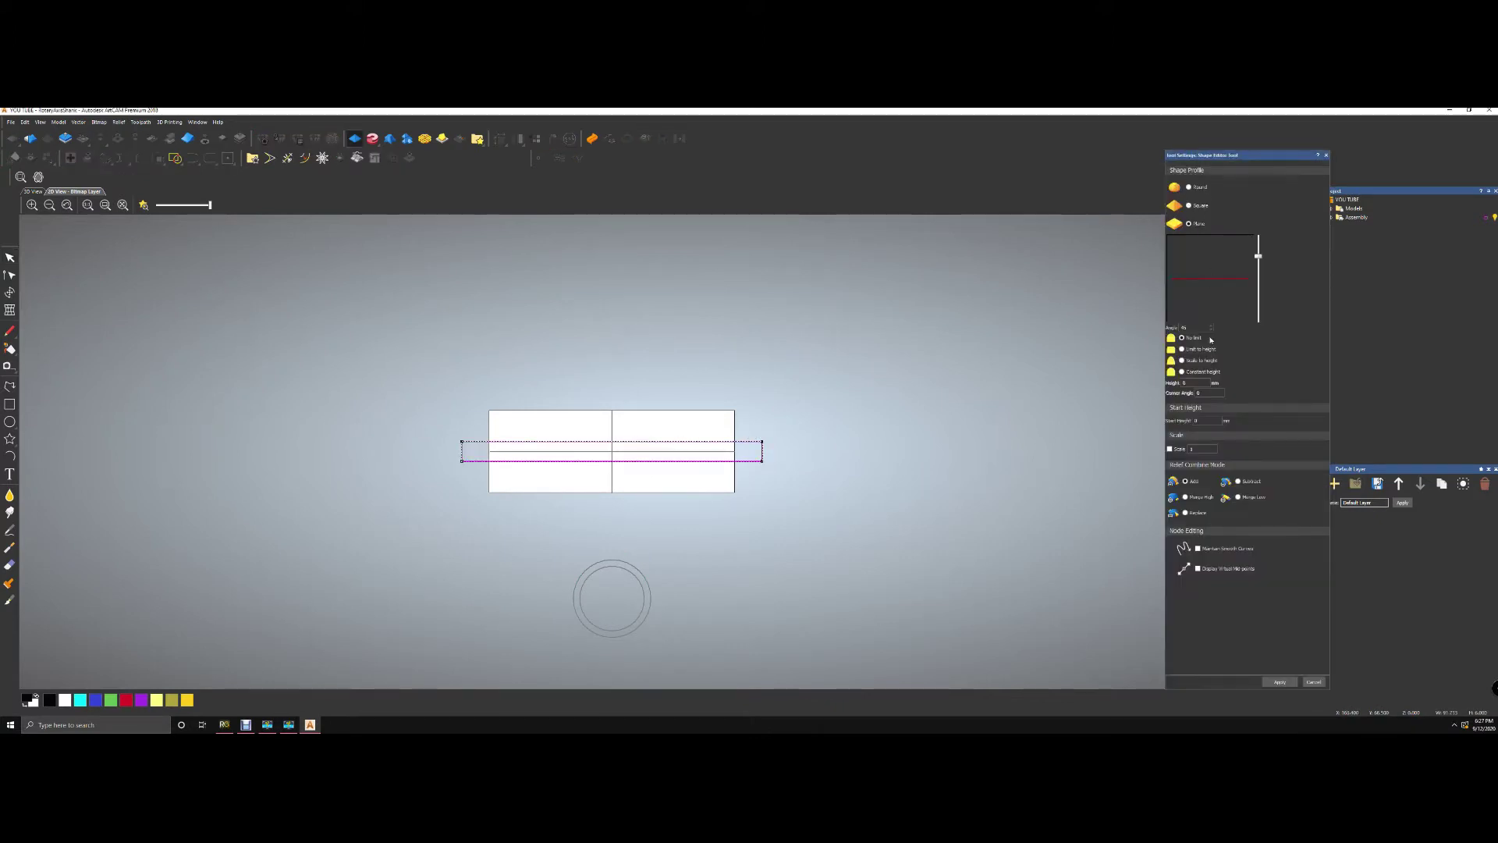
left_click(1205, 420)
type("2")
left_click(1280, 682)
left_click(144, 205)
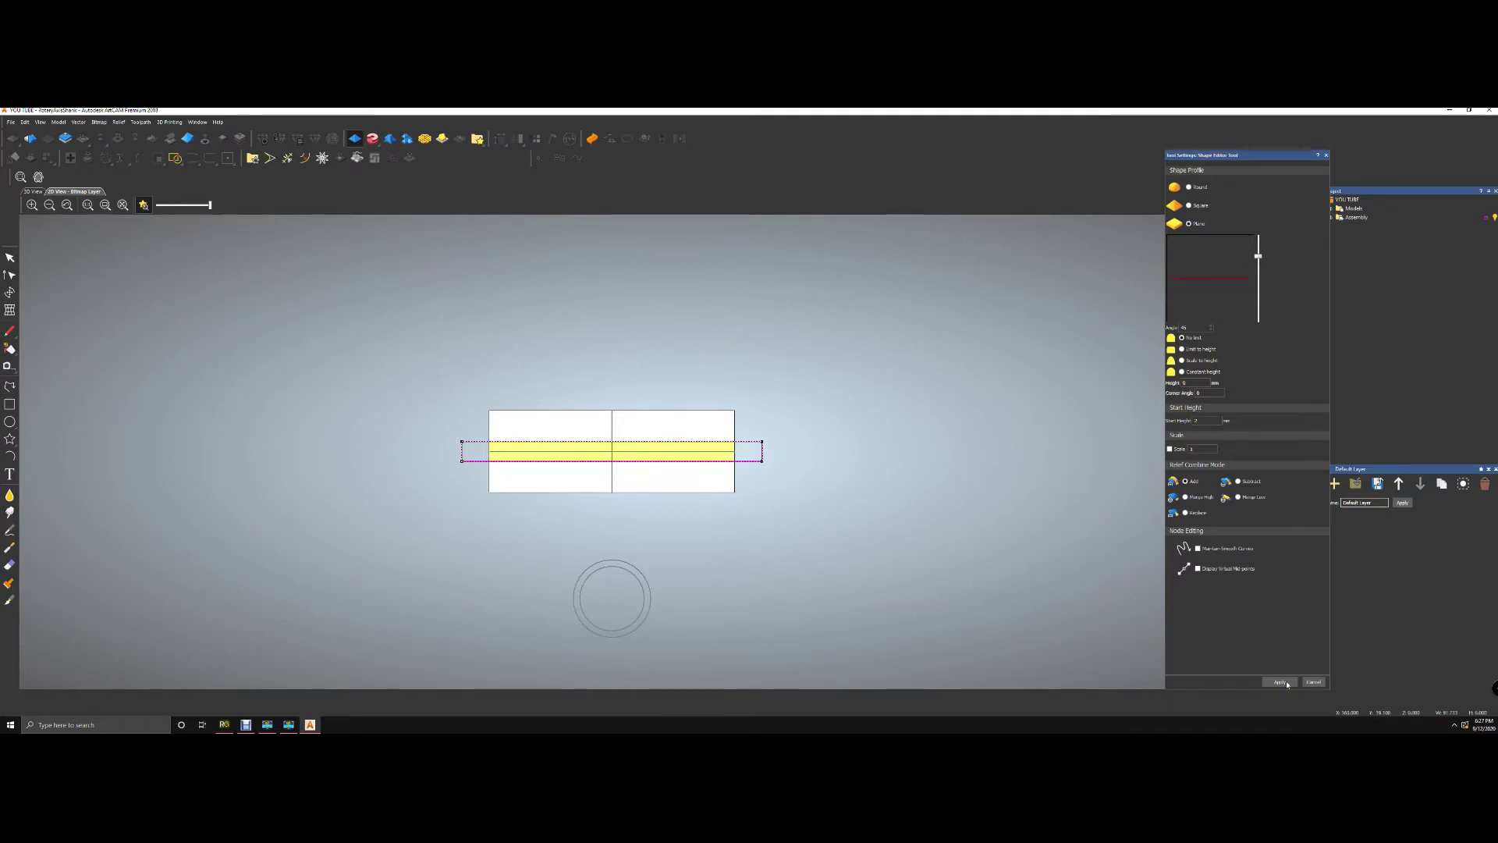
left_click(1314, 682)
- Show the model in 3D with the assembly pieces and vectors hidden, leaving only the ring shank displayed
left_click(33, 192)
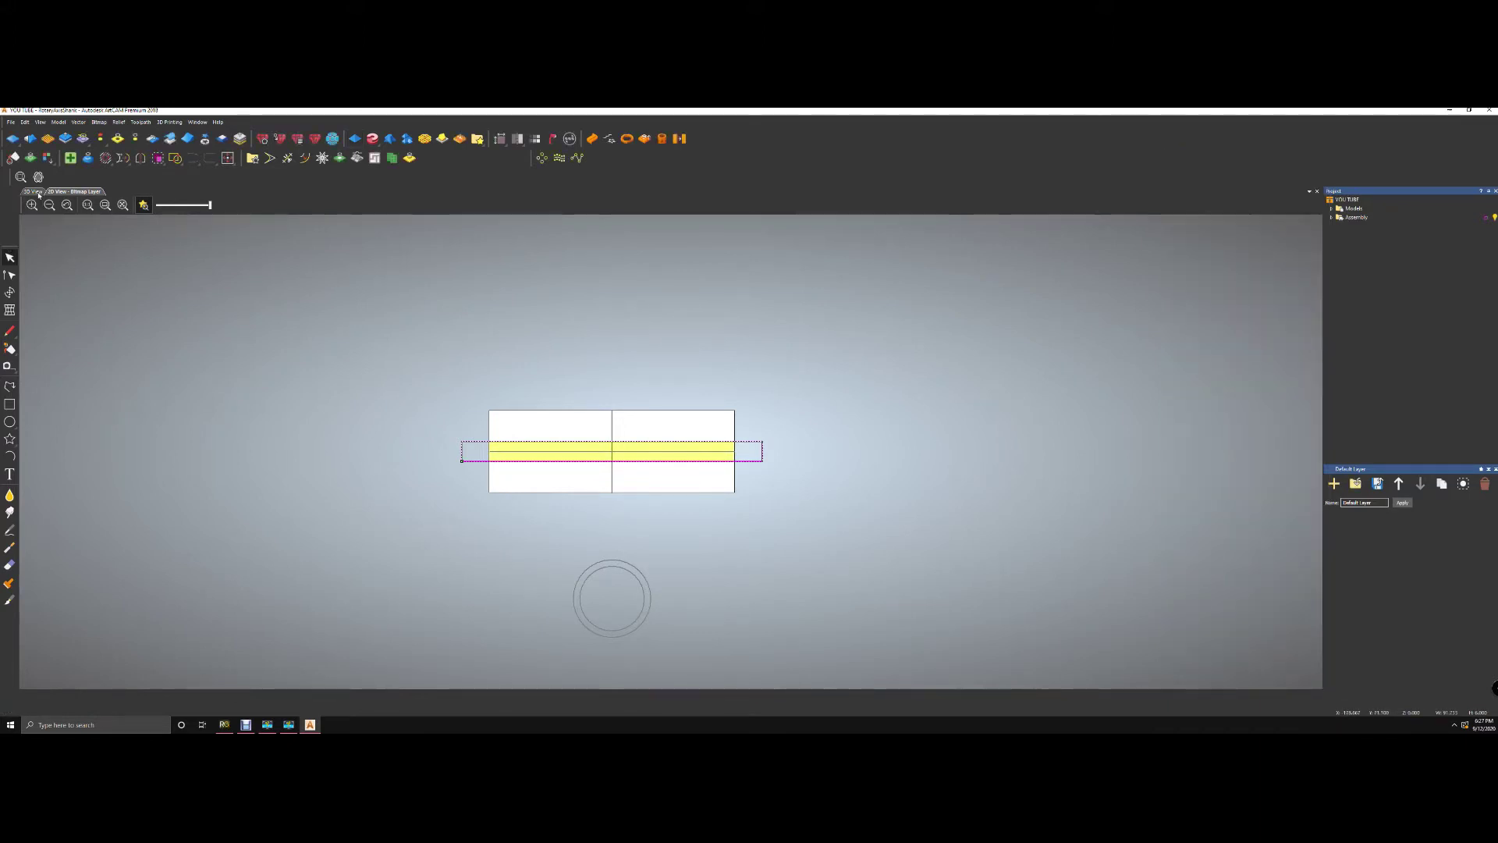
scroll(698, 450, "up", 3)
scroll(673, 450, "down", 3)
left_click(252, 205)
left_click(675, 394)
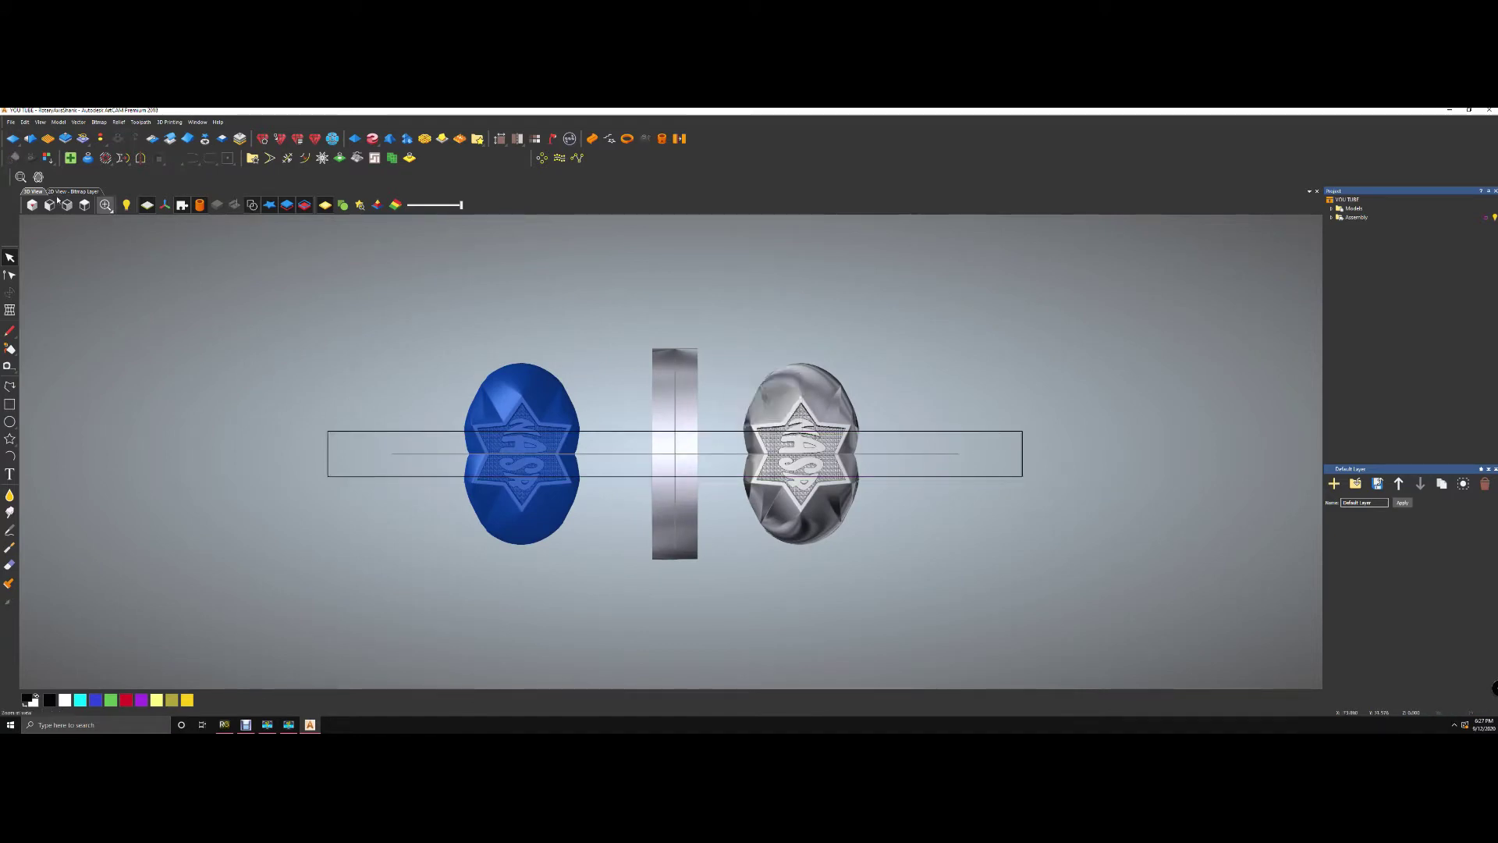
left_click(36, 178)
left_click_drag(663, 452, 663, 373)
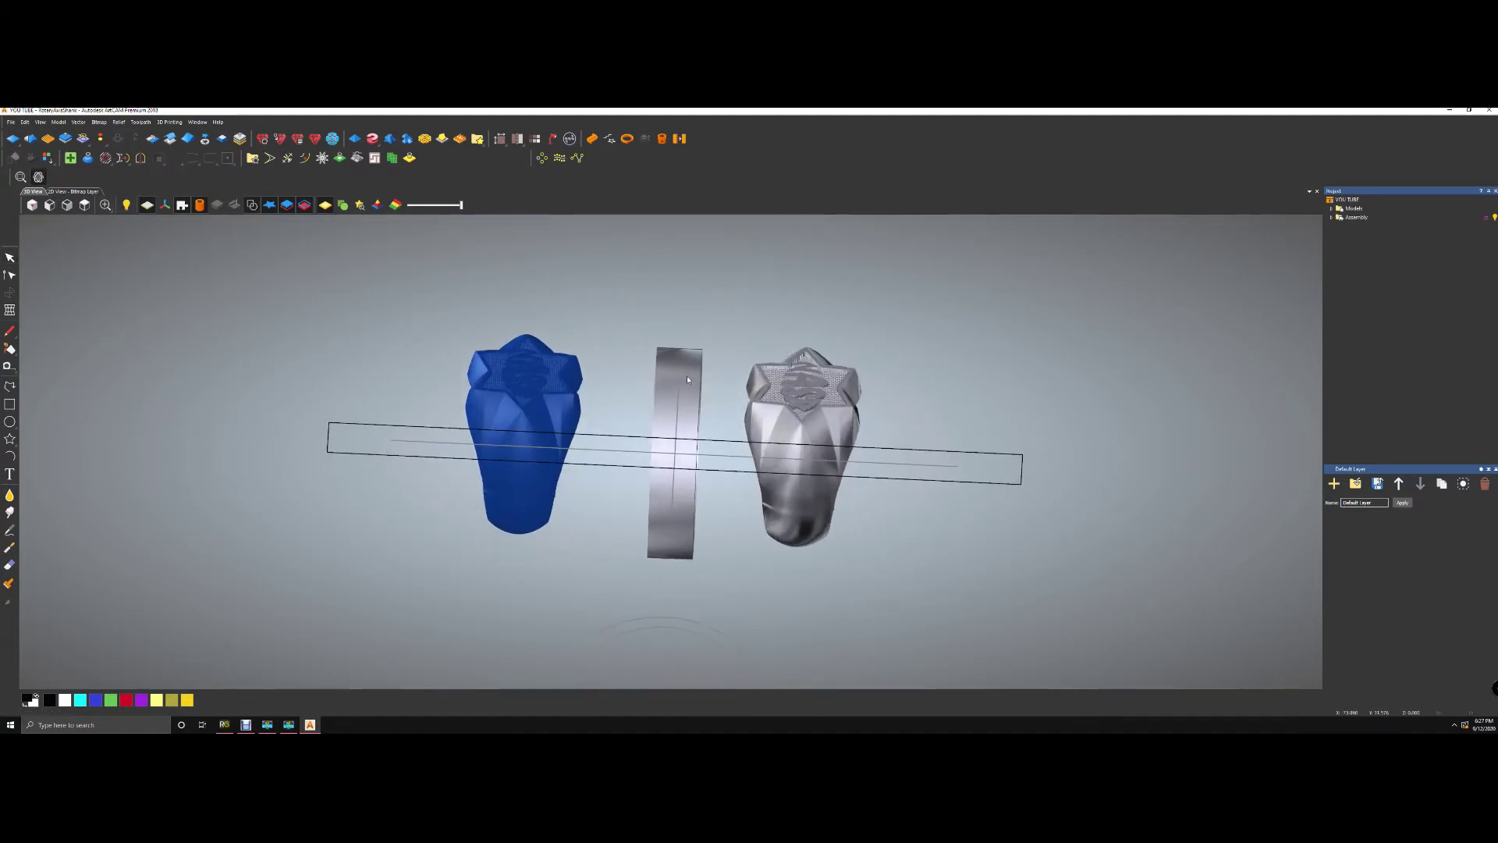
left_click(182, 205)
left_click(252, 205)
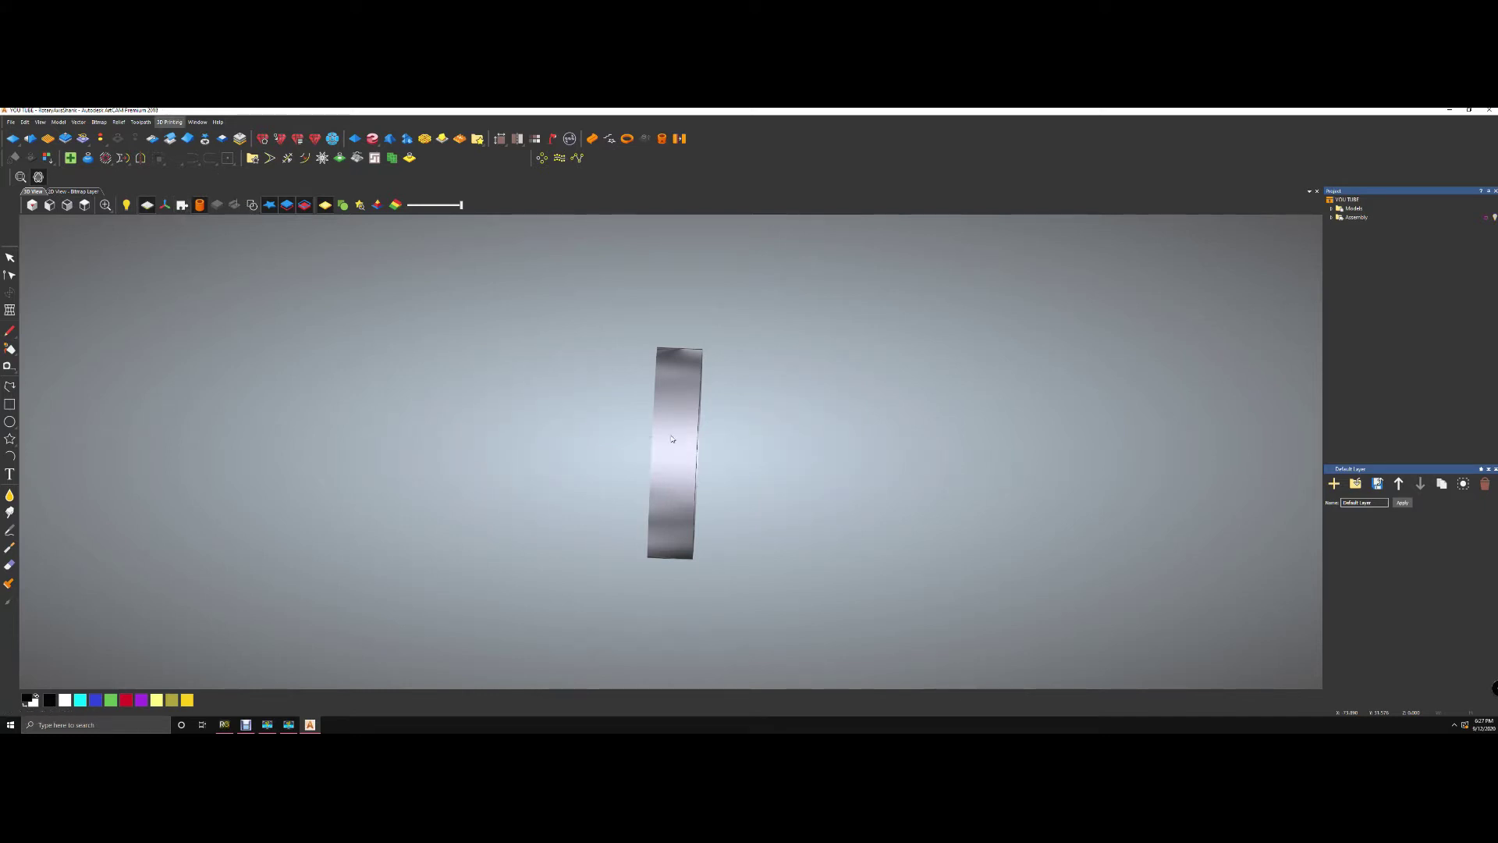
- Examine the ring shank's side face, band and inner opening from several angles
scroll(833, 487, "up", 3)
scroll(830, 472, "up", 4)
left_click_drag(756, 448, 267, 455)
scroll(687, 456, "down", 6)
scroll(675, 403, "up", 5)
scroll(676, 403, "up", 1)
scroll(676, 403, "down", 2)
scroll(687, 437, "down", 5)
scroll(698, 436, "up", 5)
scroll(722, 424, "down", 1)
scroll(712, 411, "up", 1)
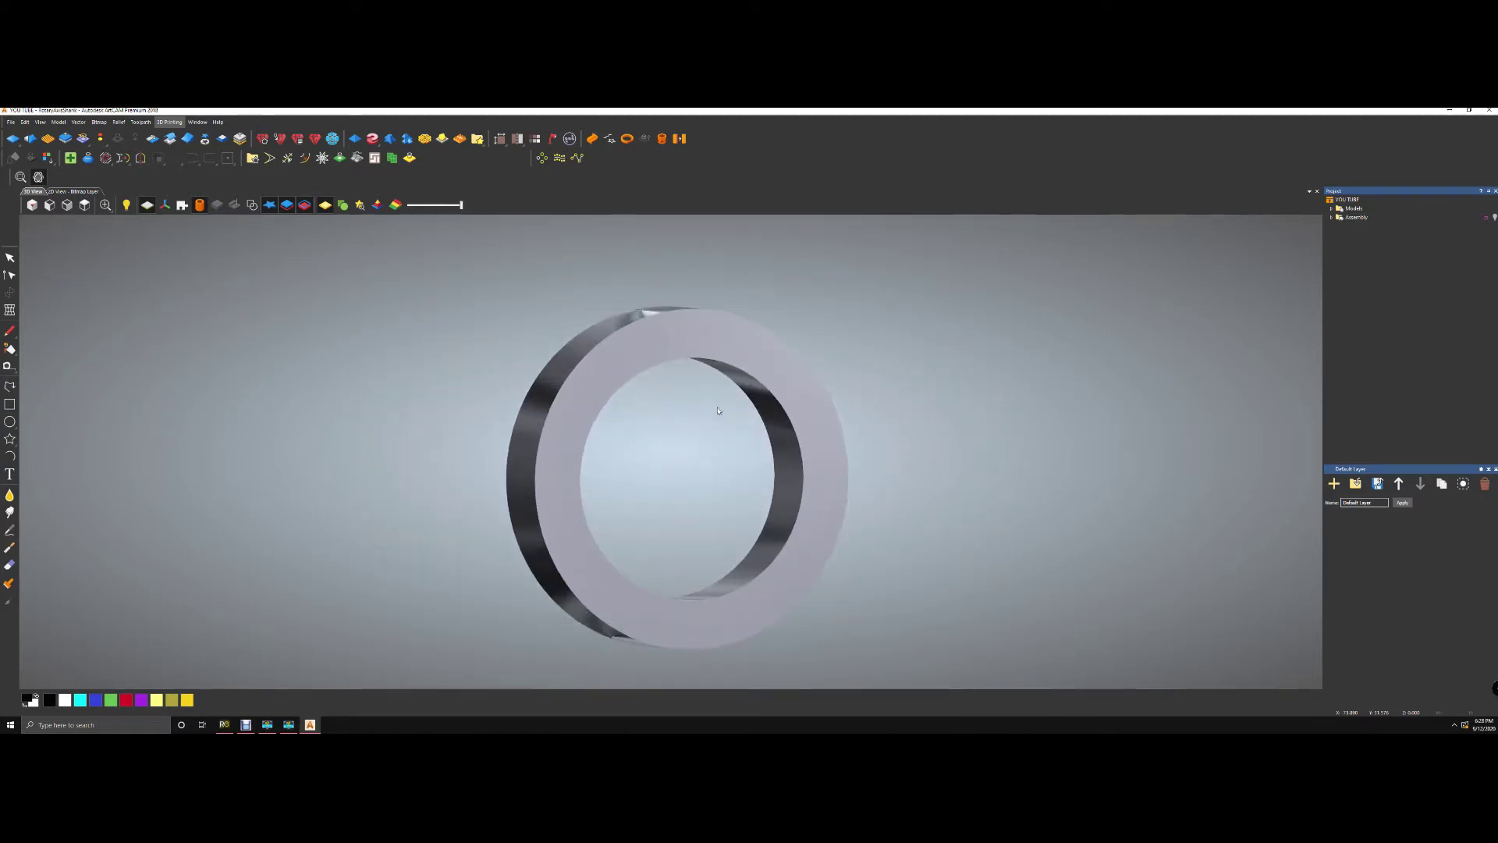
scroll(712, 411, "down", 1)
- Return to the 2D bitmap view, list the project's models and open the rotary shank's toolpath options
left_click(72, 191)
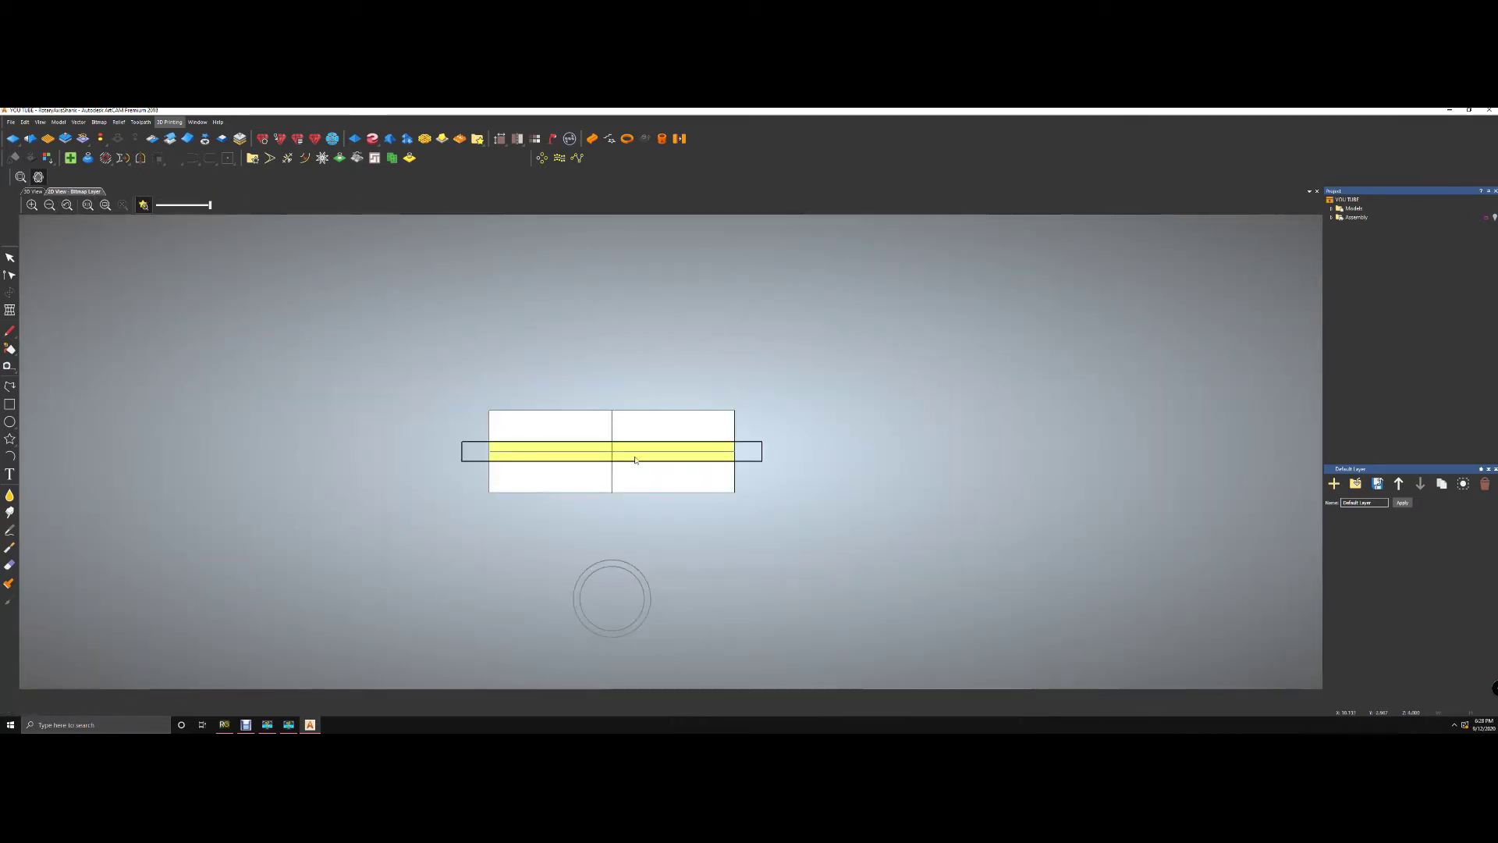
scroll(646, 454, "down", 2)
scroll(649, 457, "up", 4)
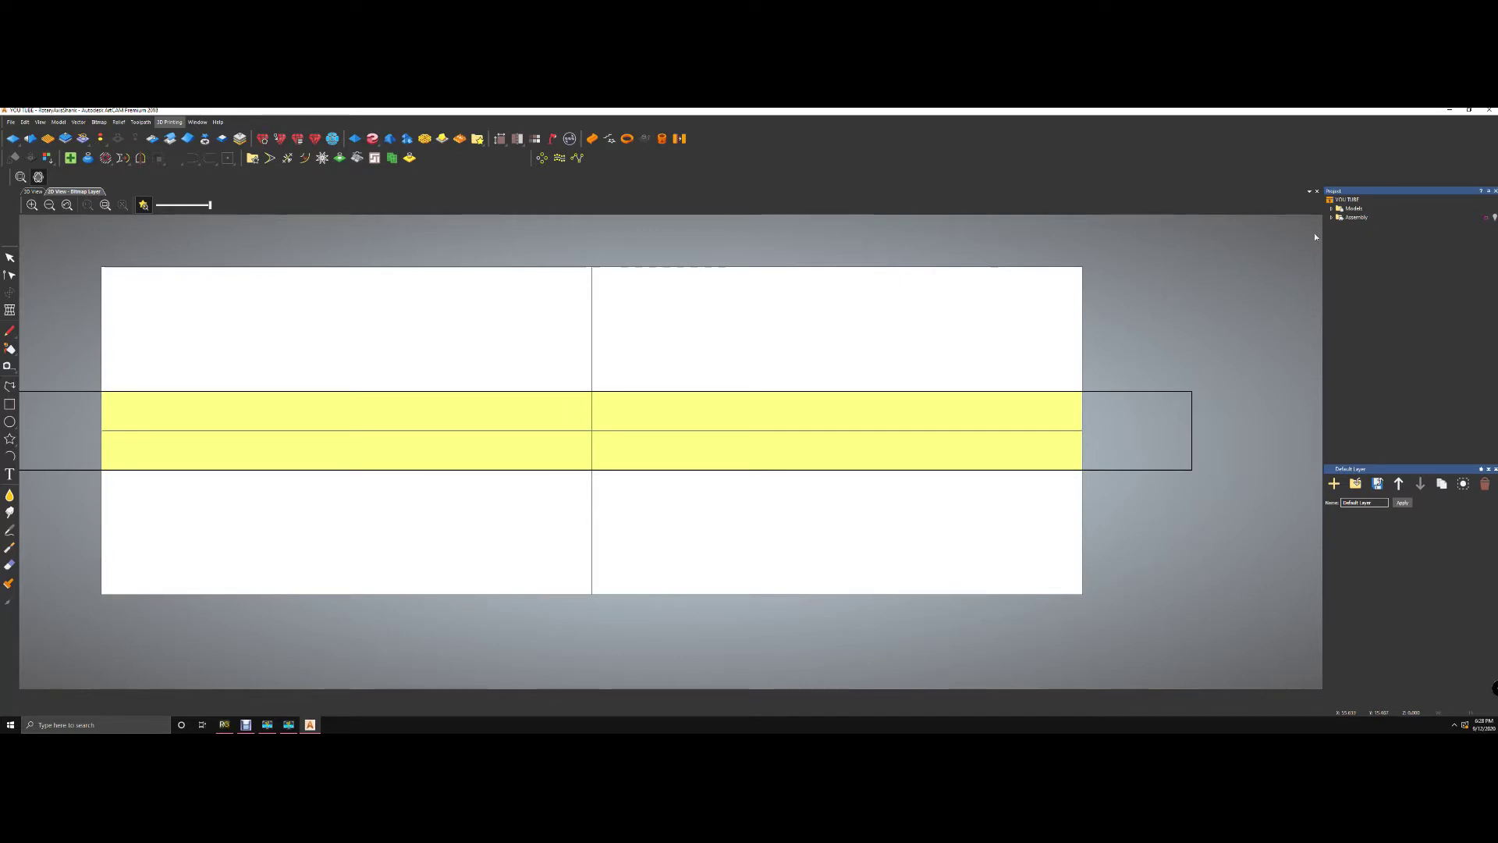
left_click(1331, 209)
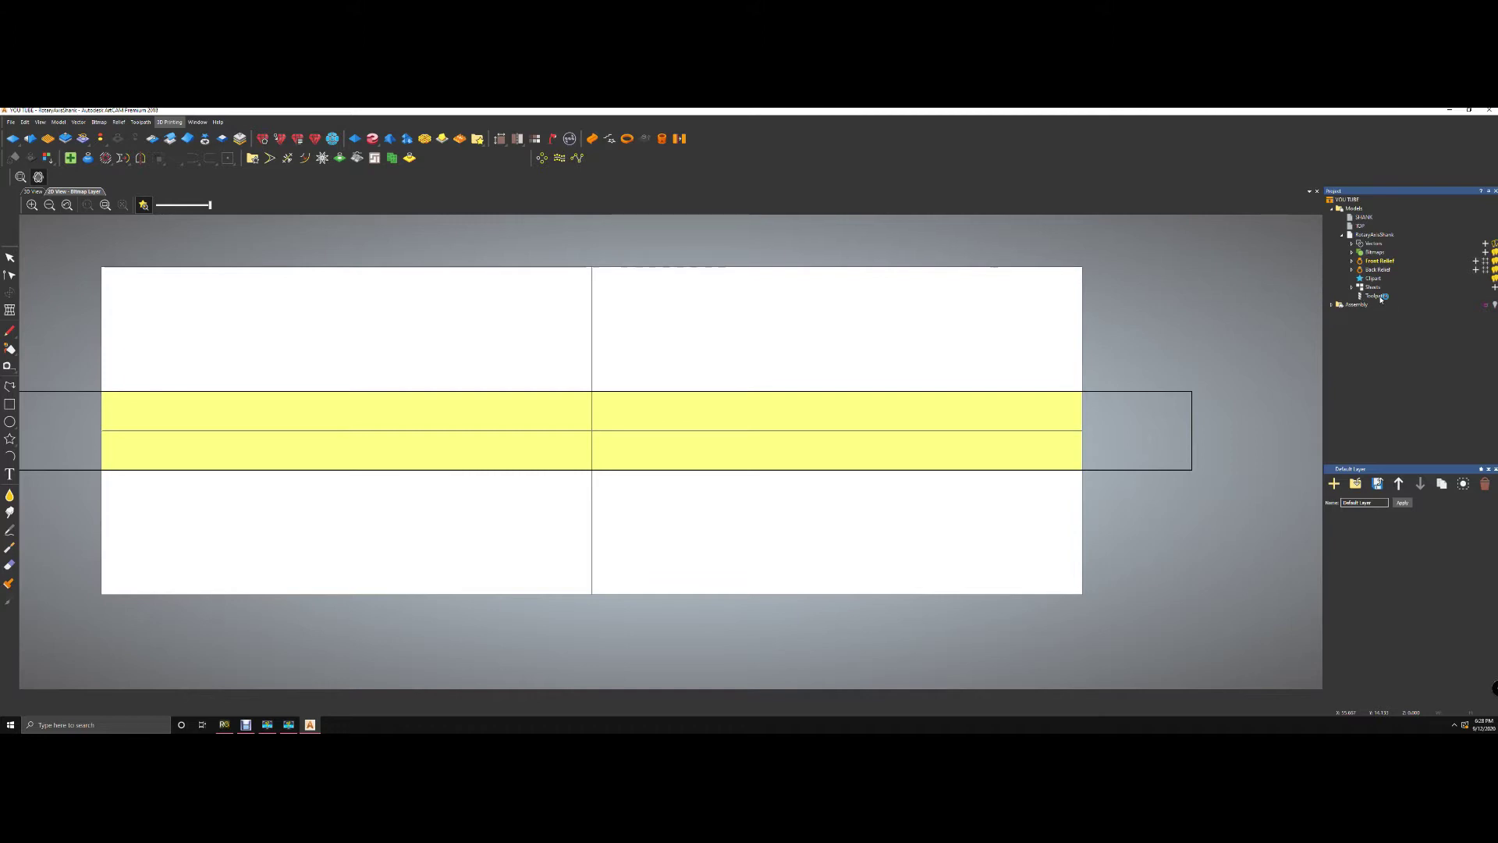
left_click(1376, 296)
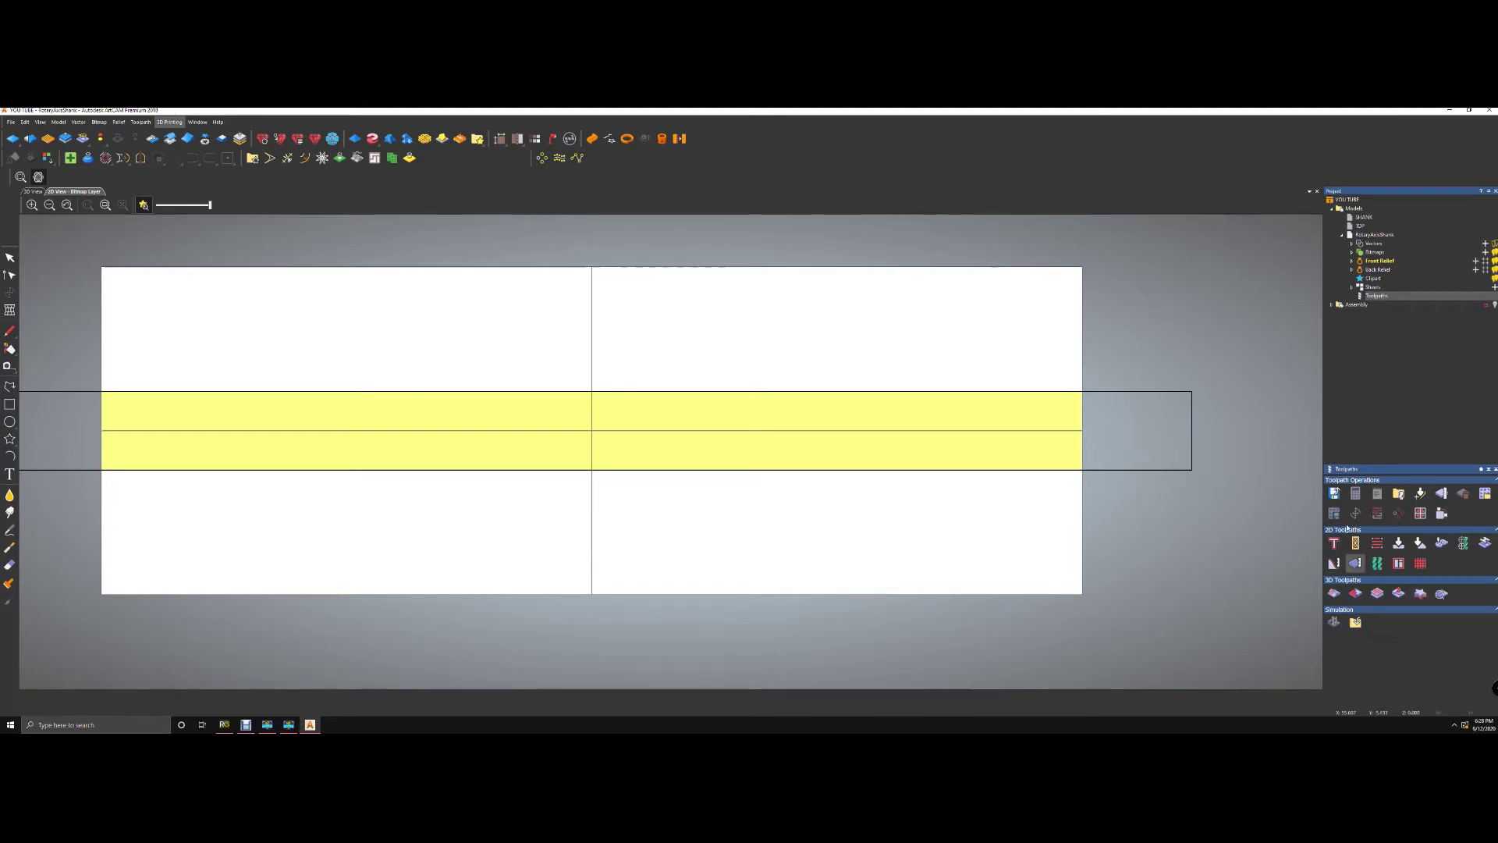
- Review the ModelMaster flat conical wax tools in the tool database, comparing the green, red, blue and yellow cutters
left_click(1399, 493)
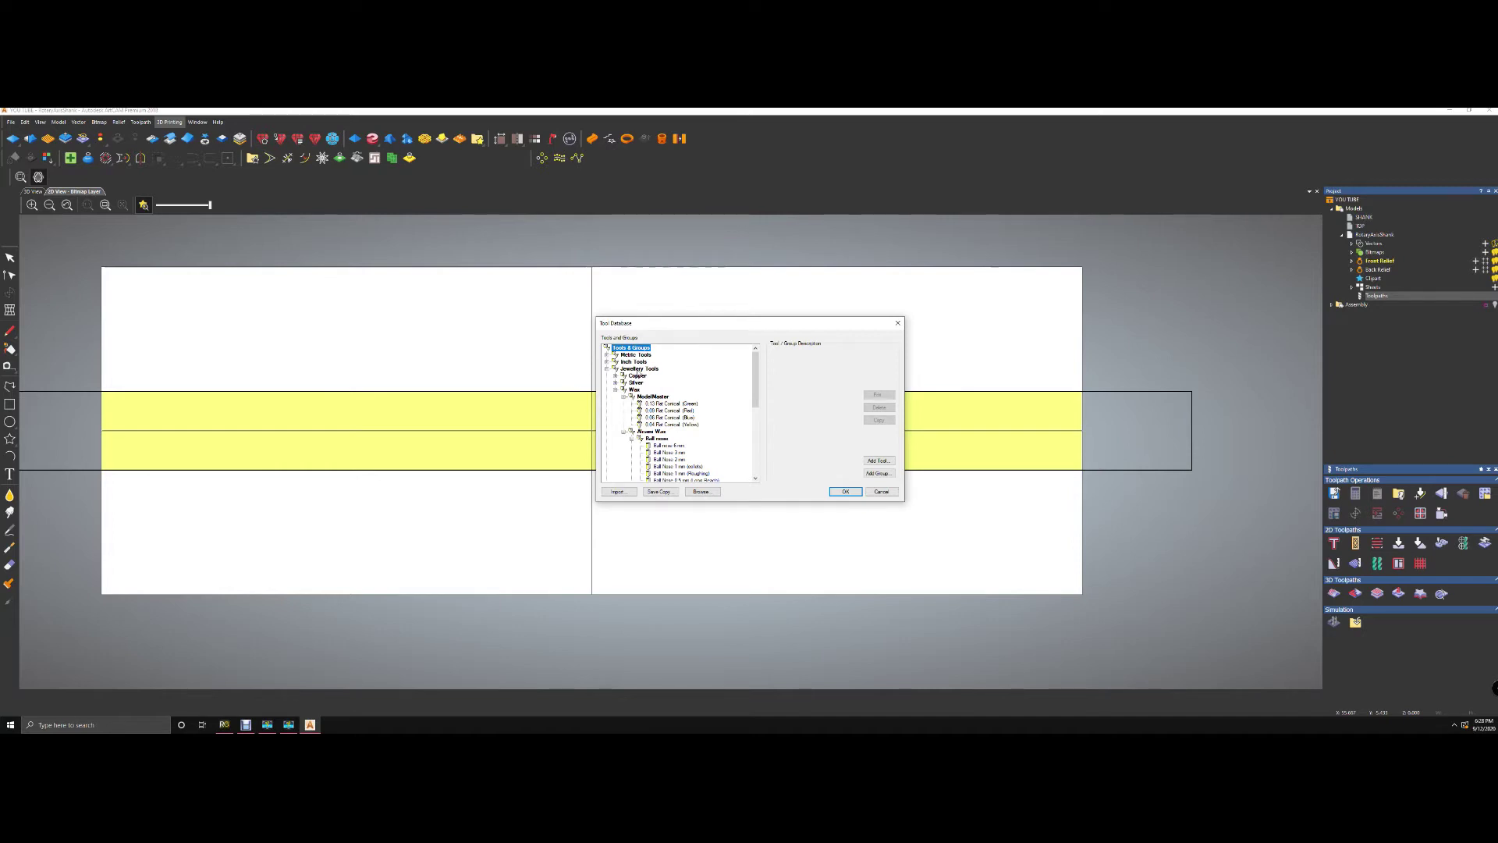
left_click(672, 403)
left_click(673, 410)
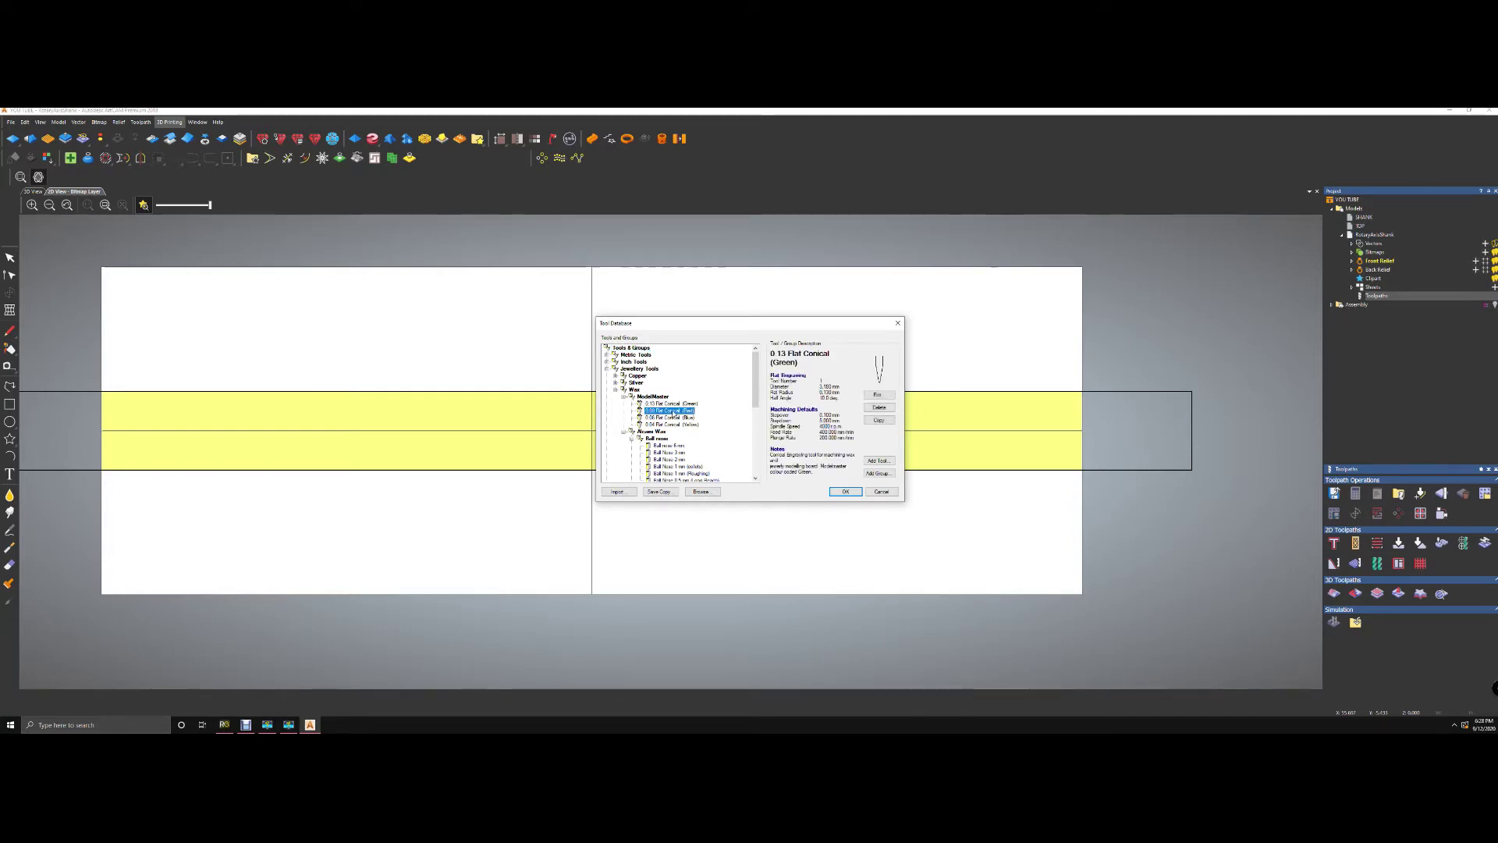
left_click(669, 417)
left_click(673, 410)
left_click(673, 403)
left_click(685, 424)
left_click(687, 417)
left_click(686, 411)
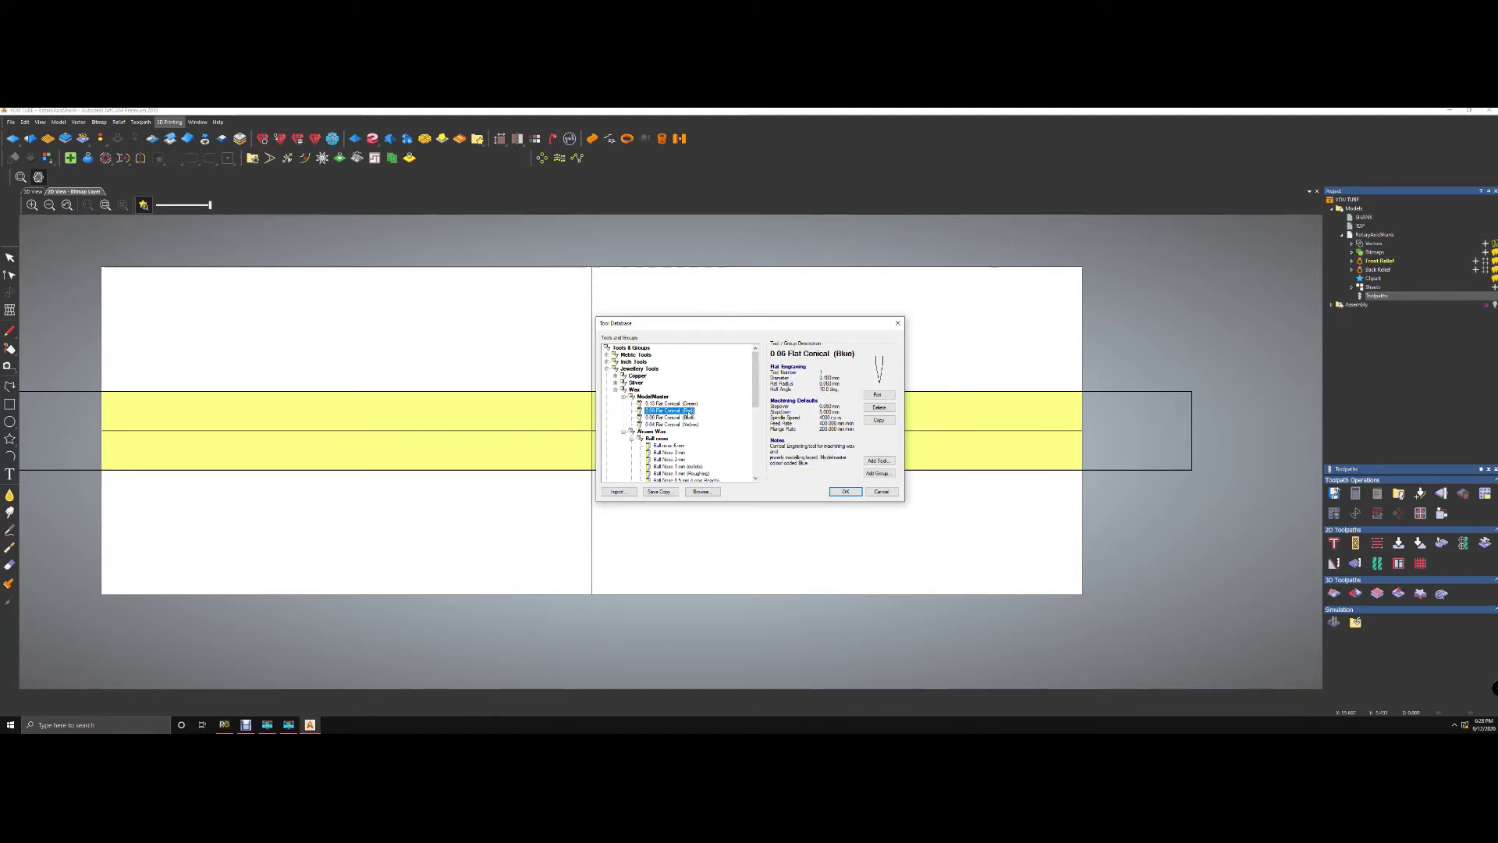
left_click(653, 425)
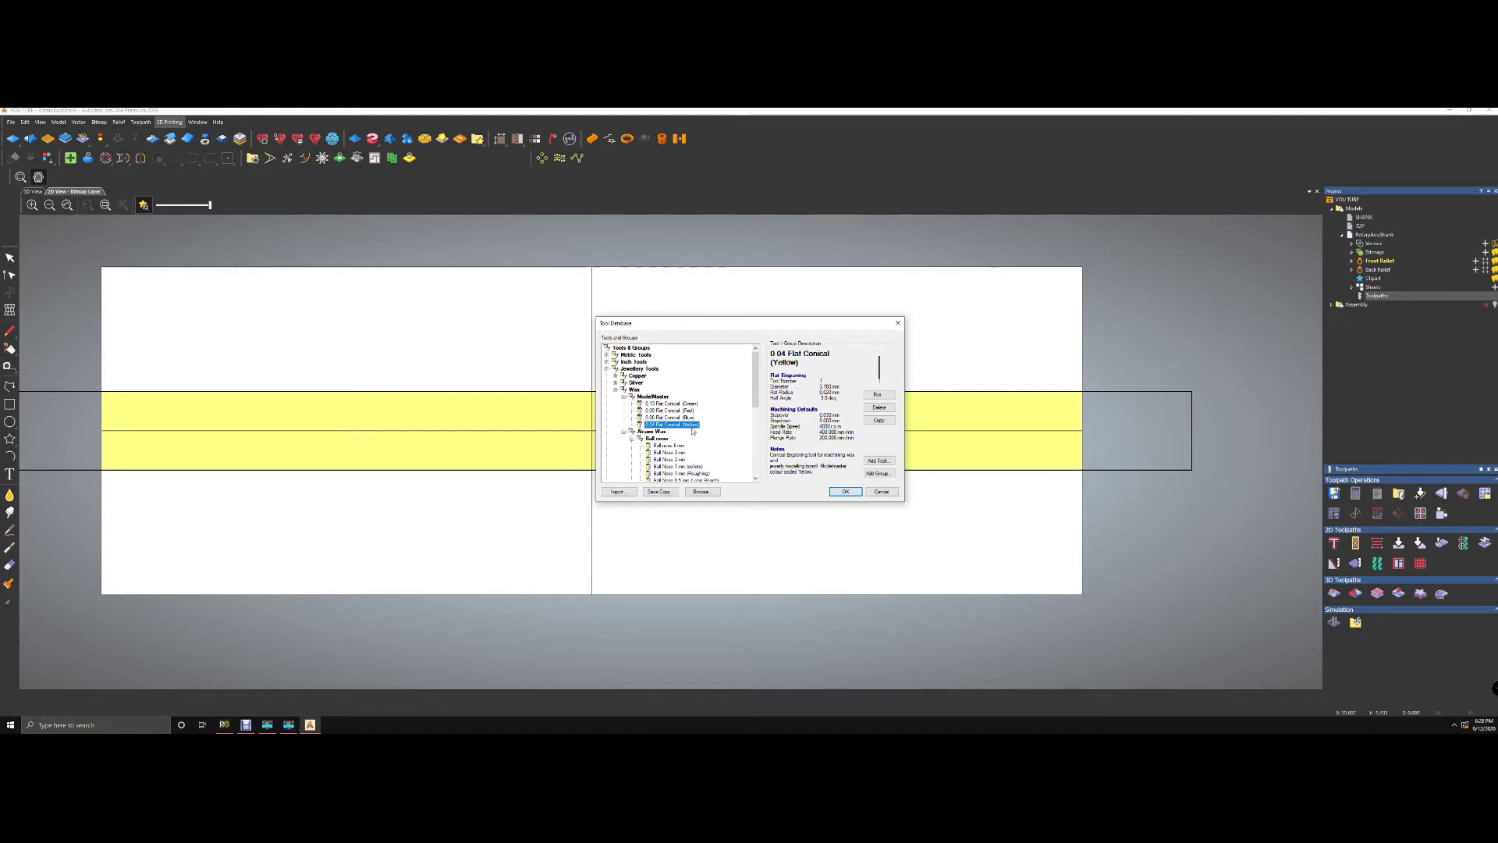
left_click(845, 491)
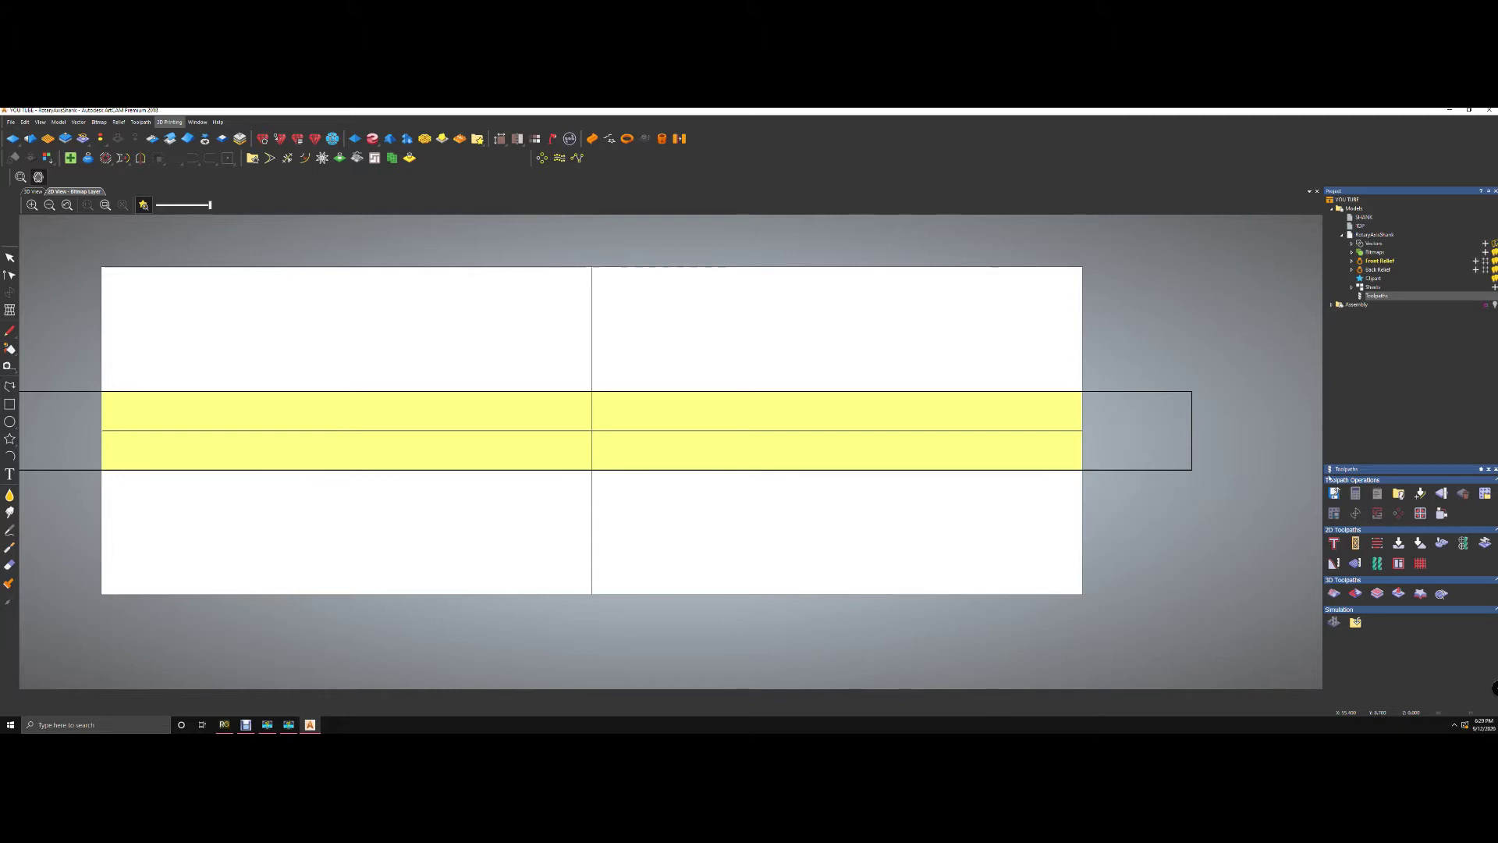
- Load the Roland ring toolpath template into the rotary shank model and expand its list of toolpaths
left_click_drag(1323, 473, 1345, 473)
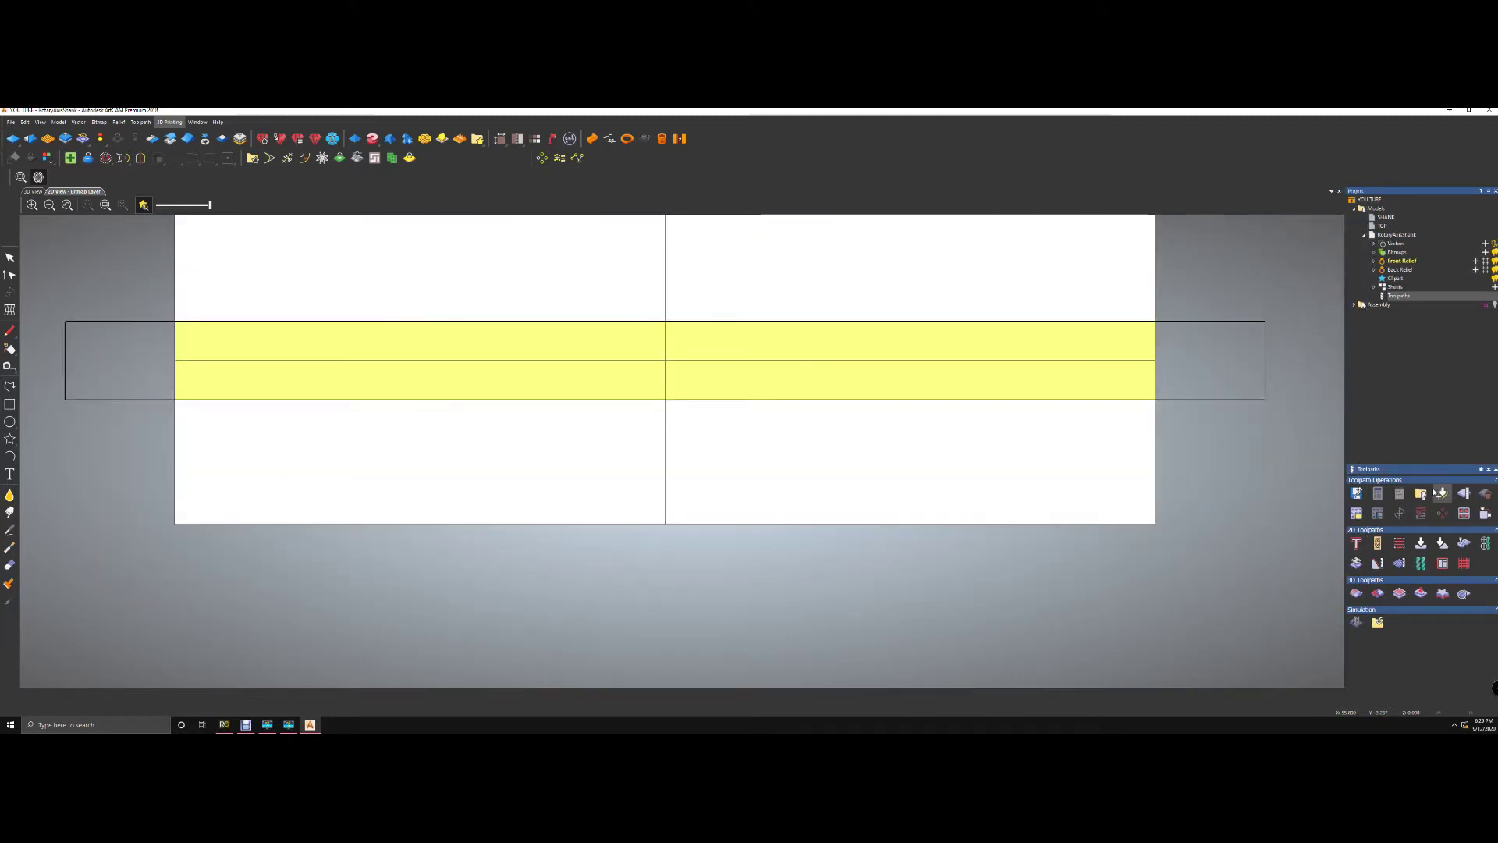
left_click(1356, 513)
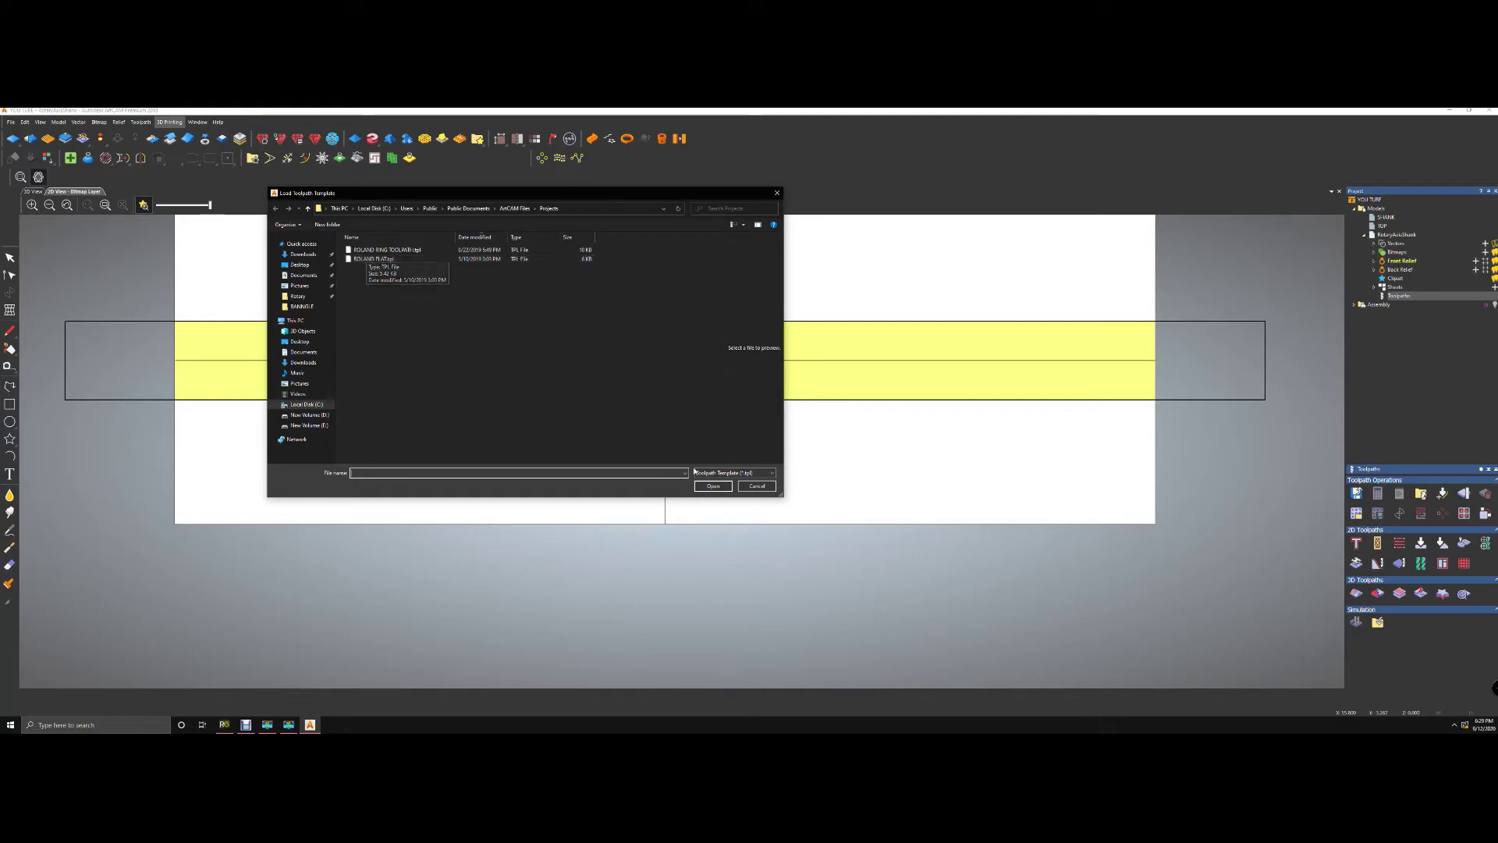
double_click(383, 253)
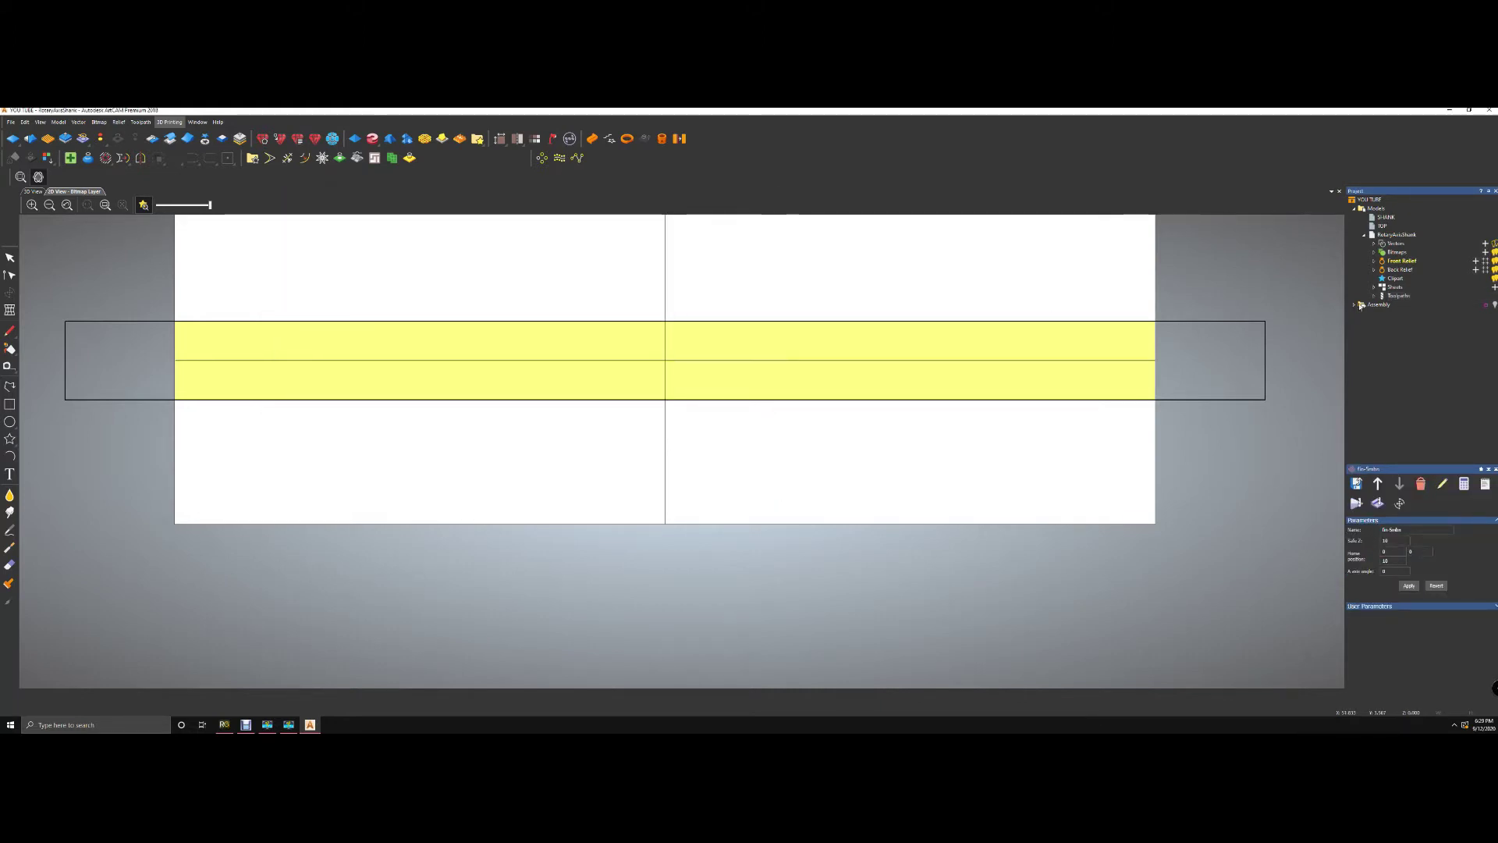
left_click(1374, 298)
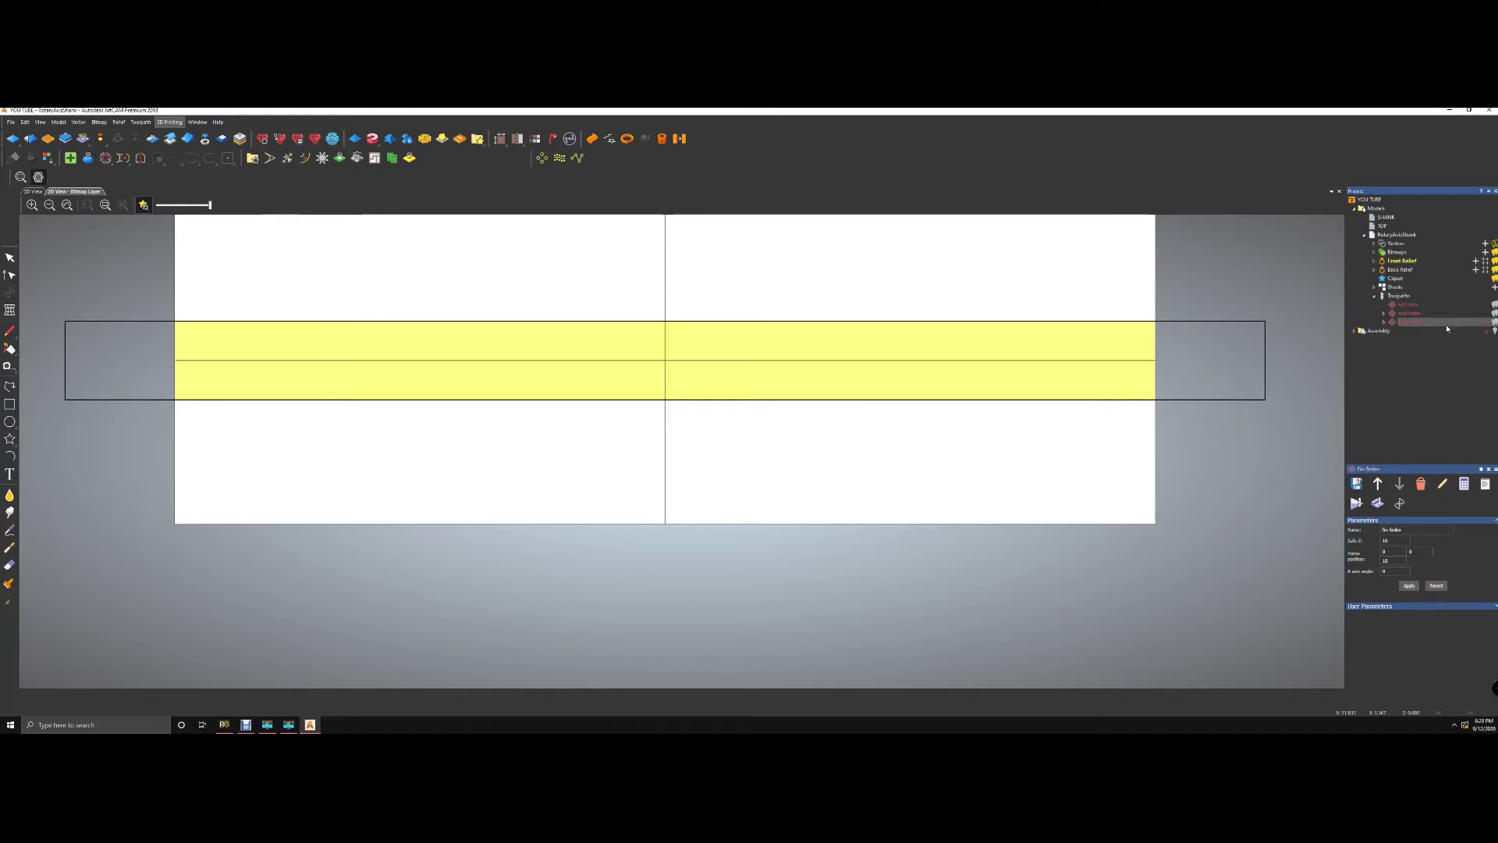
scroll(1151, 368, "up", 1)
scroll(1151, 367, "down", 1)
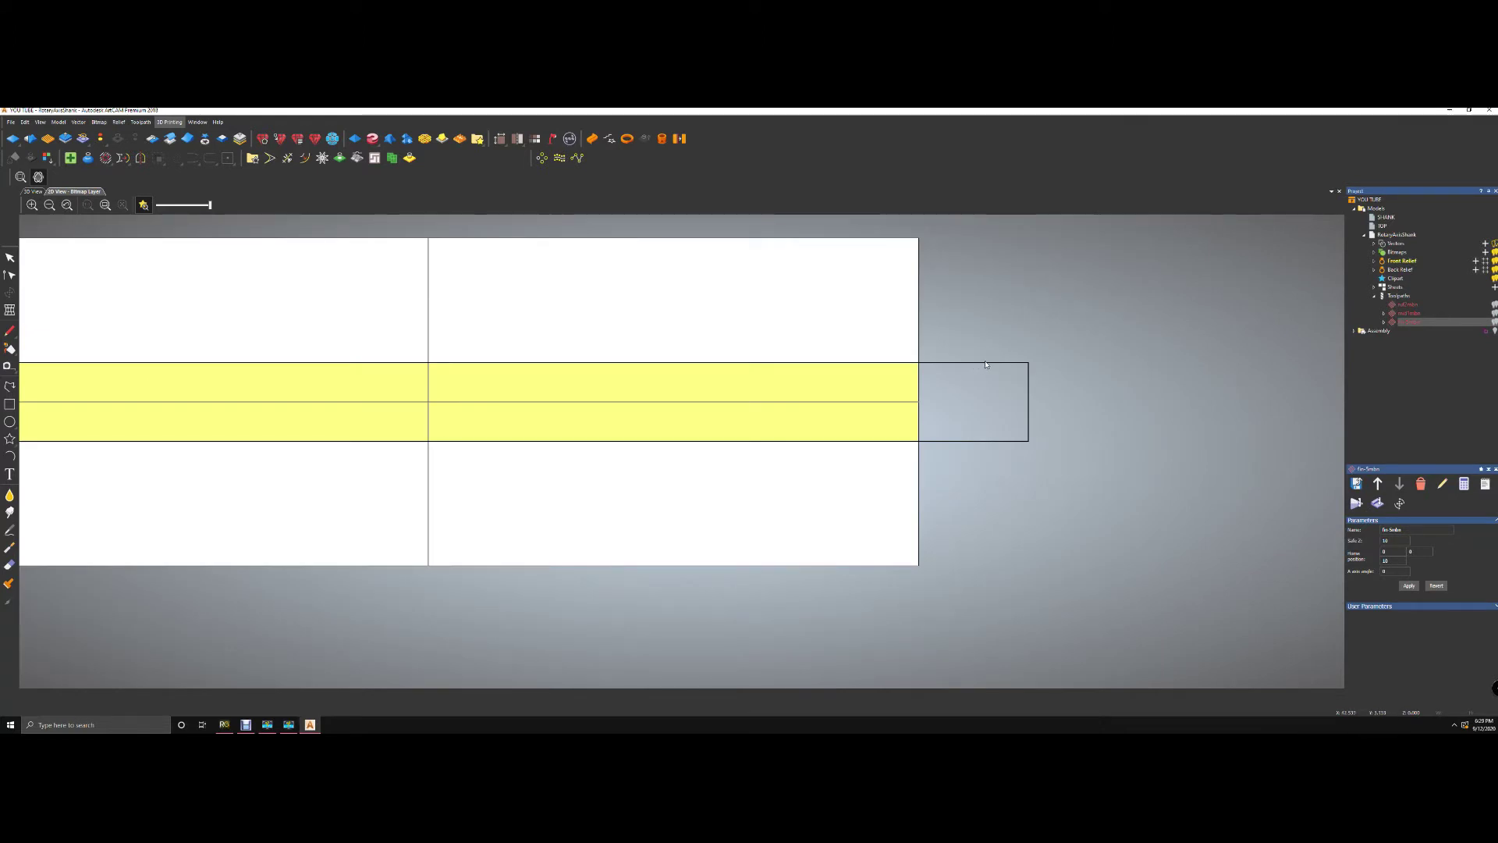
scroll(699, 388, "down", 2)
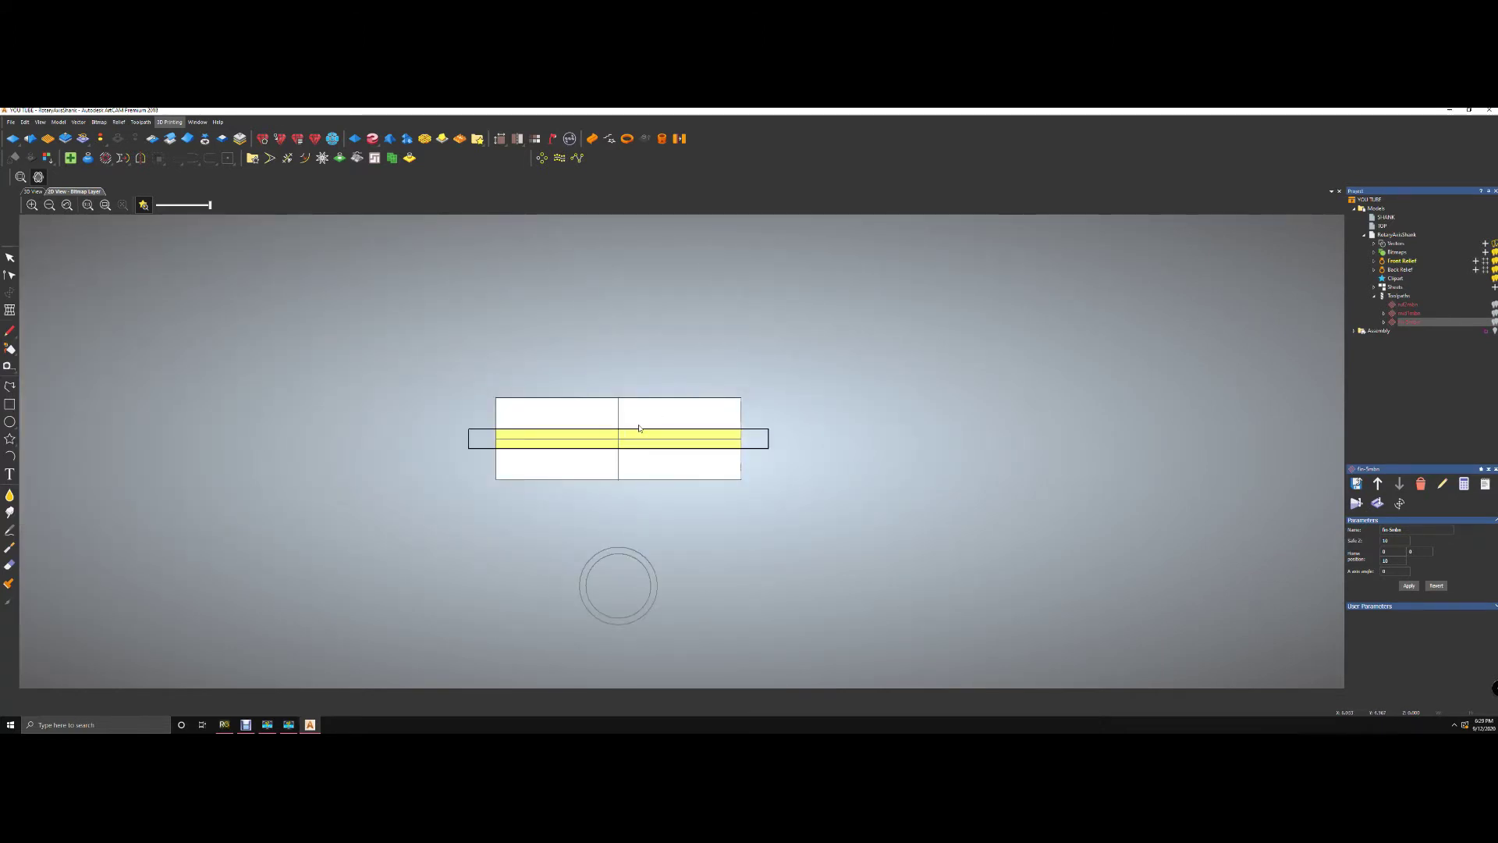
scroll(639, 425, "up", 1)
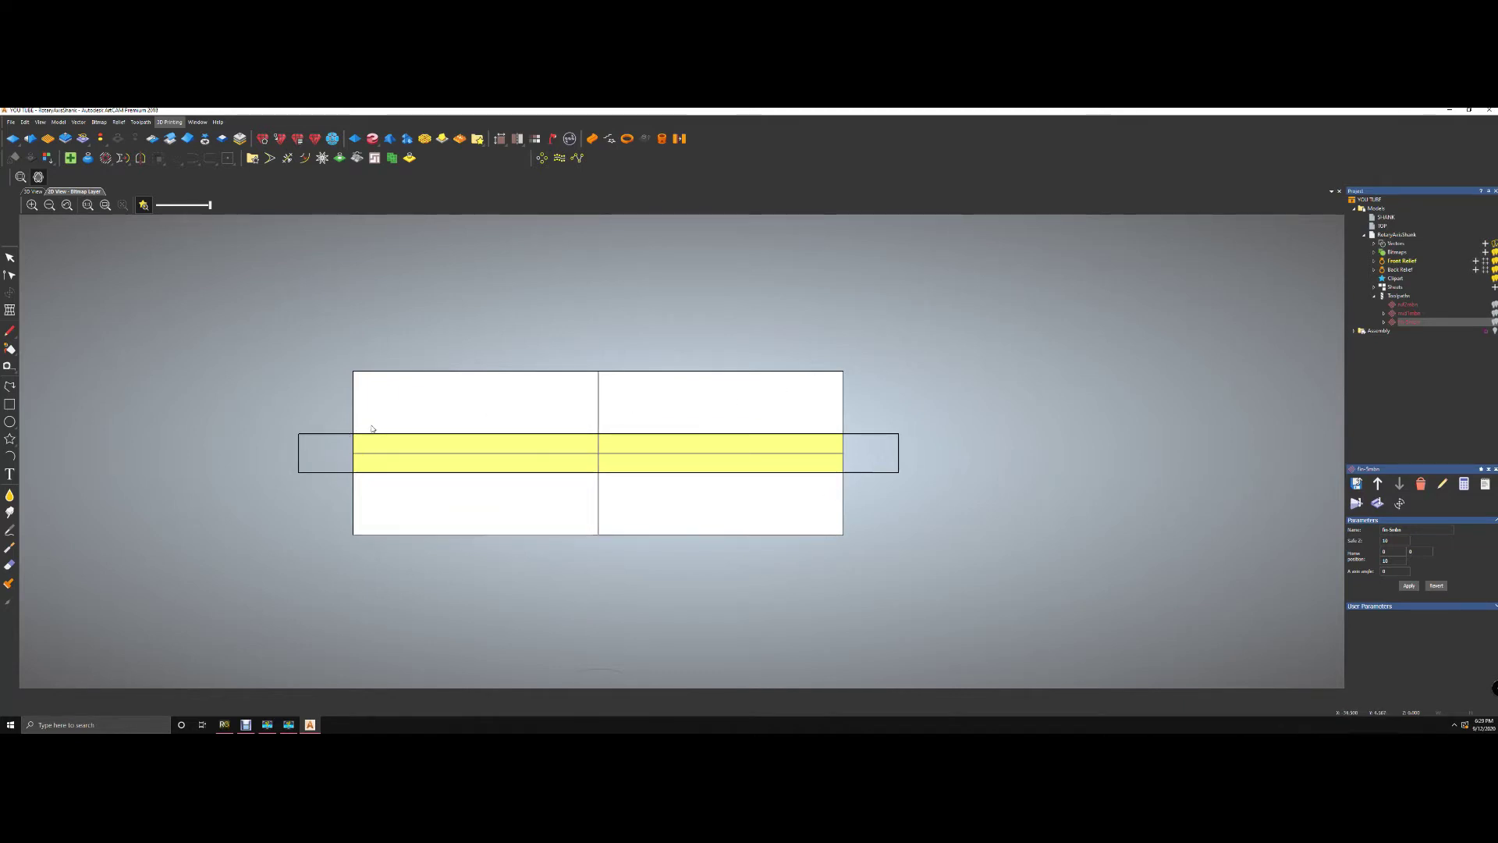
left_click(15, 404)
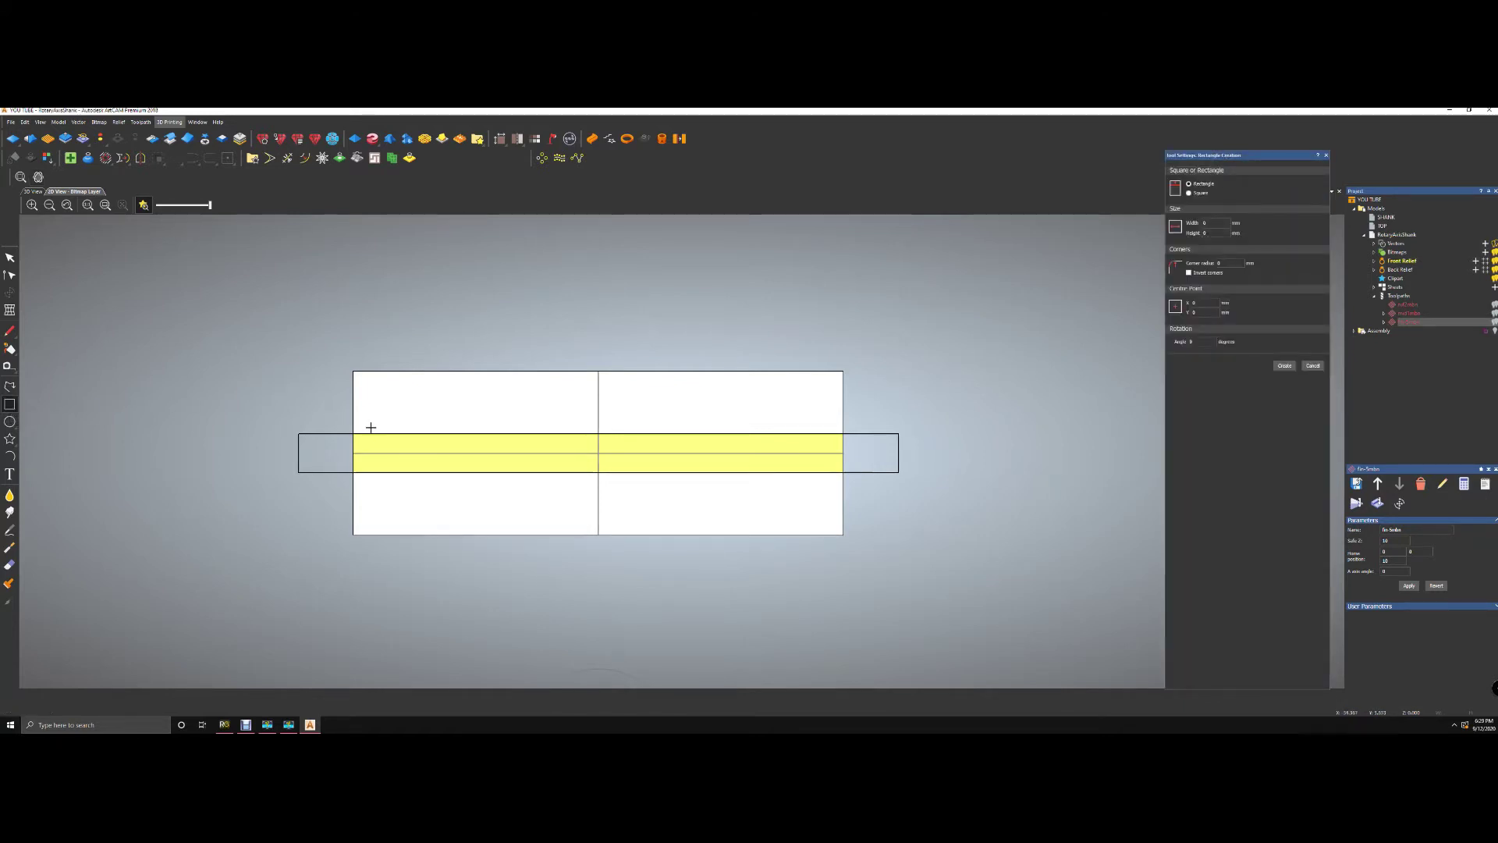
scroll(352, 425, "up", 3)
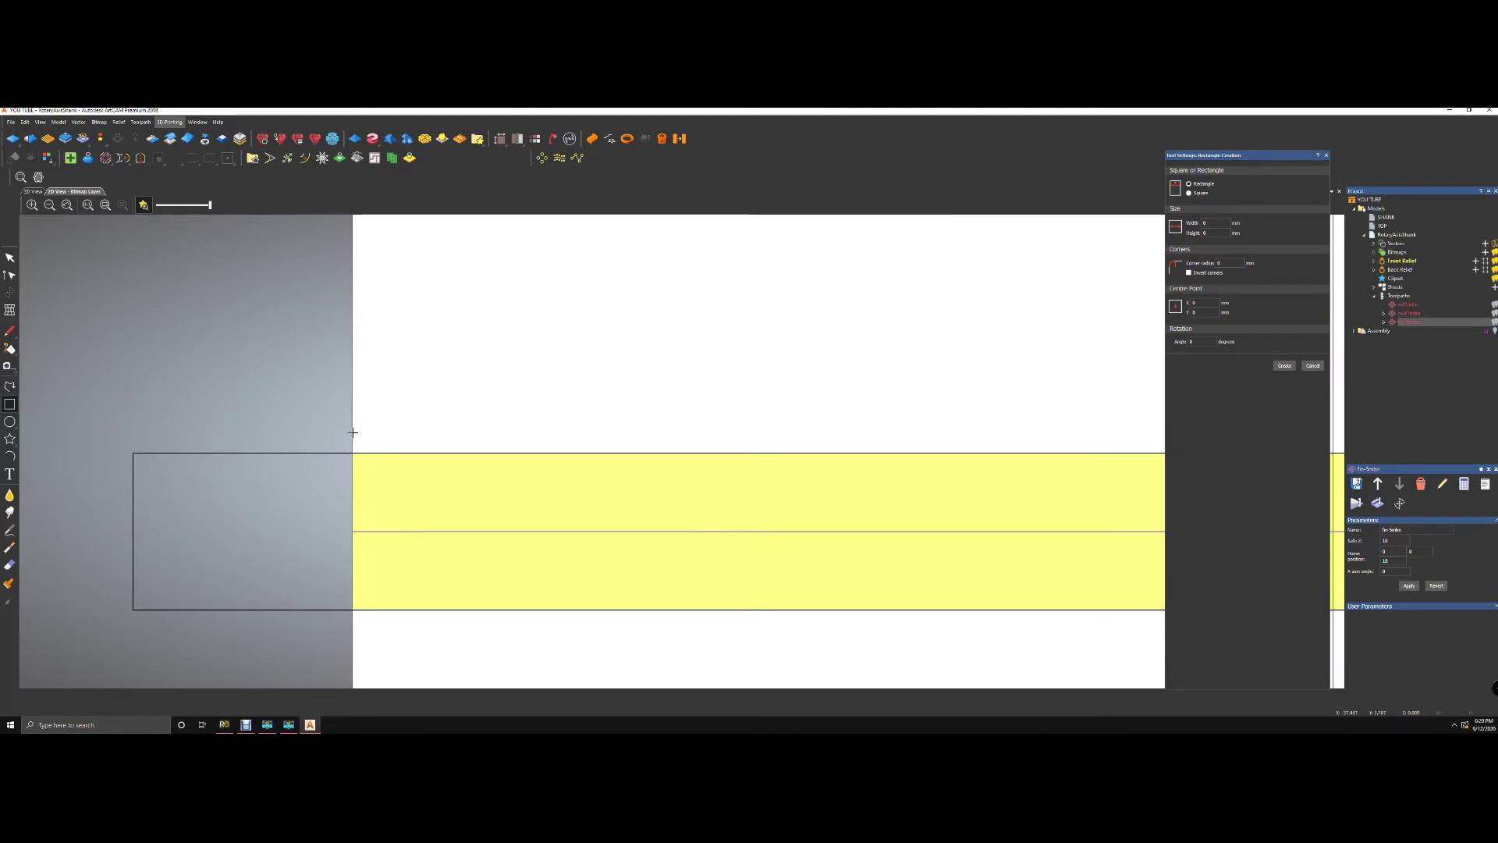
scroll(421, 453, "down", 3)
scroll(864, 429, "down", 1)
scroll(834, 438, "up", 2)
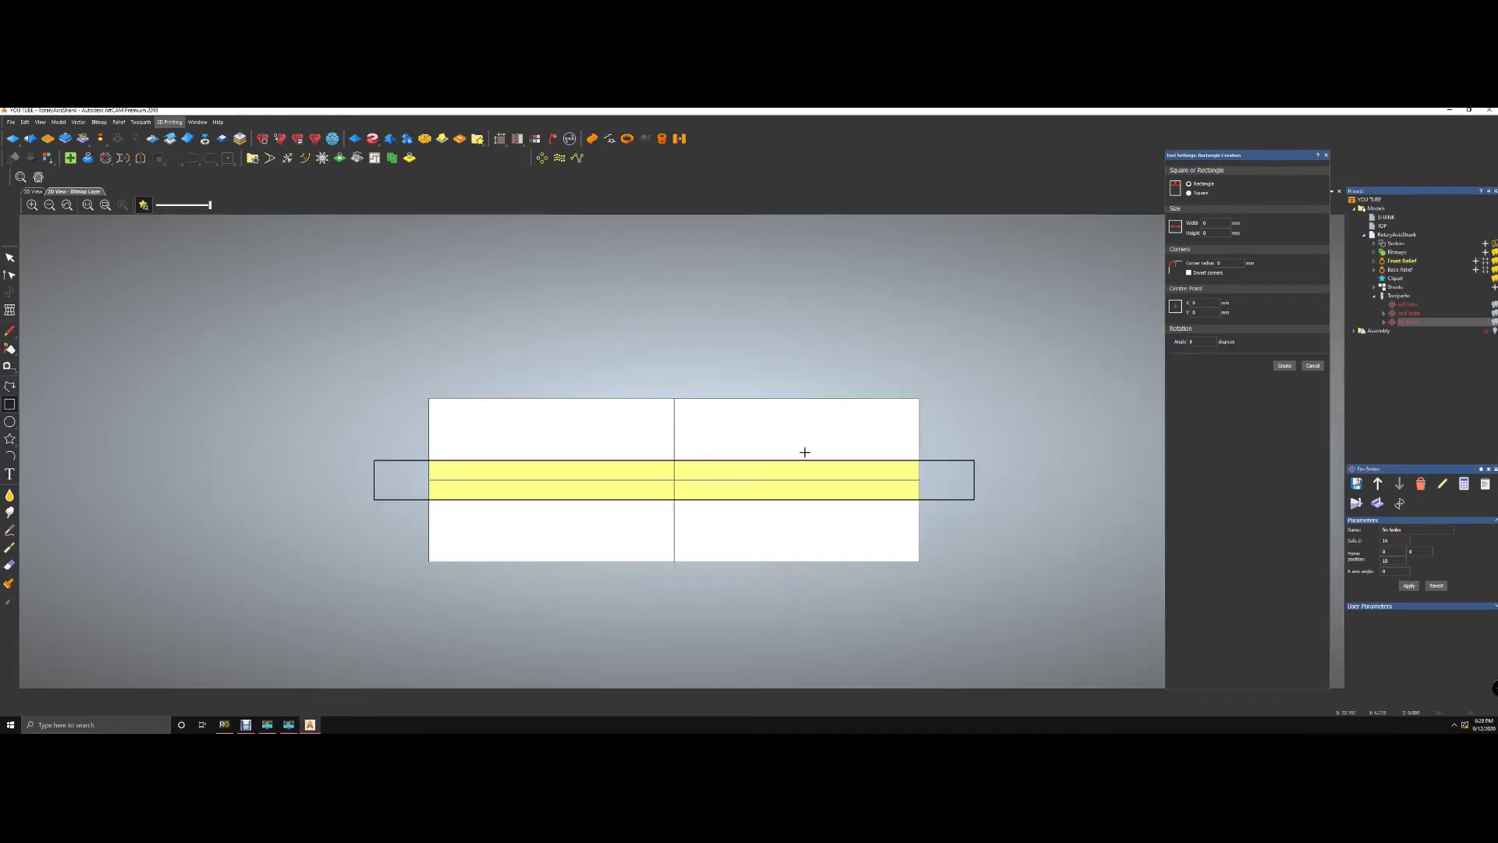
scroll(441, 458, "up", 3)
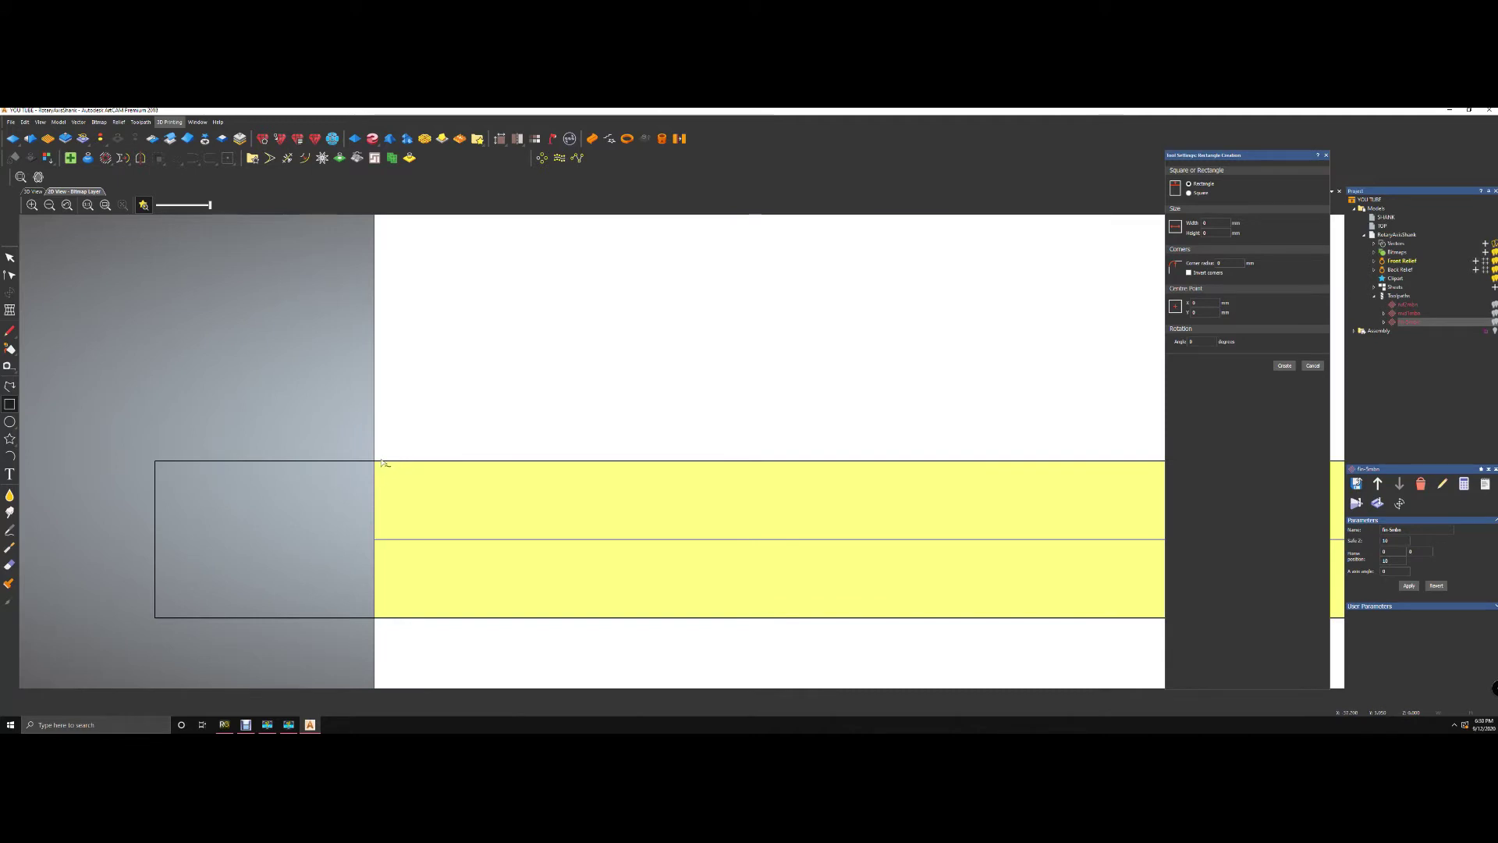
scroll(671, 453, "down", 3)
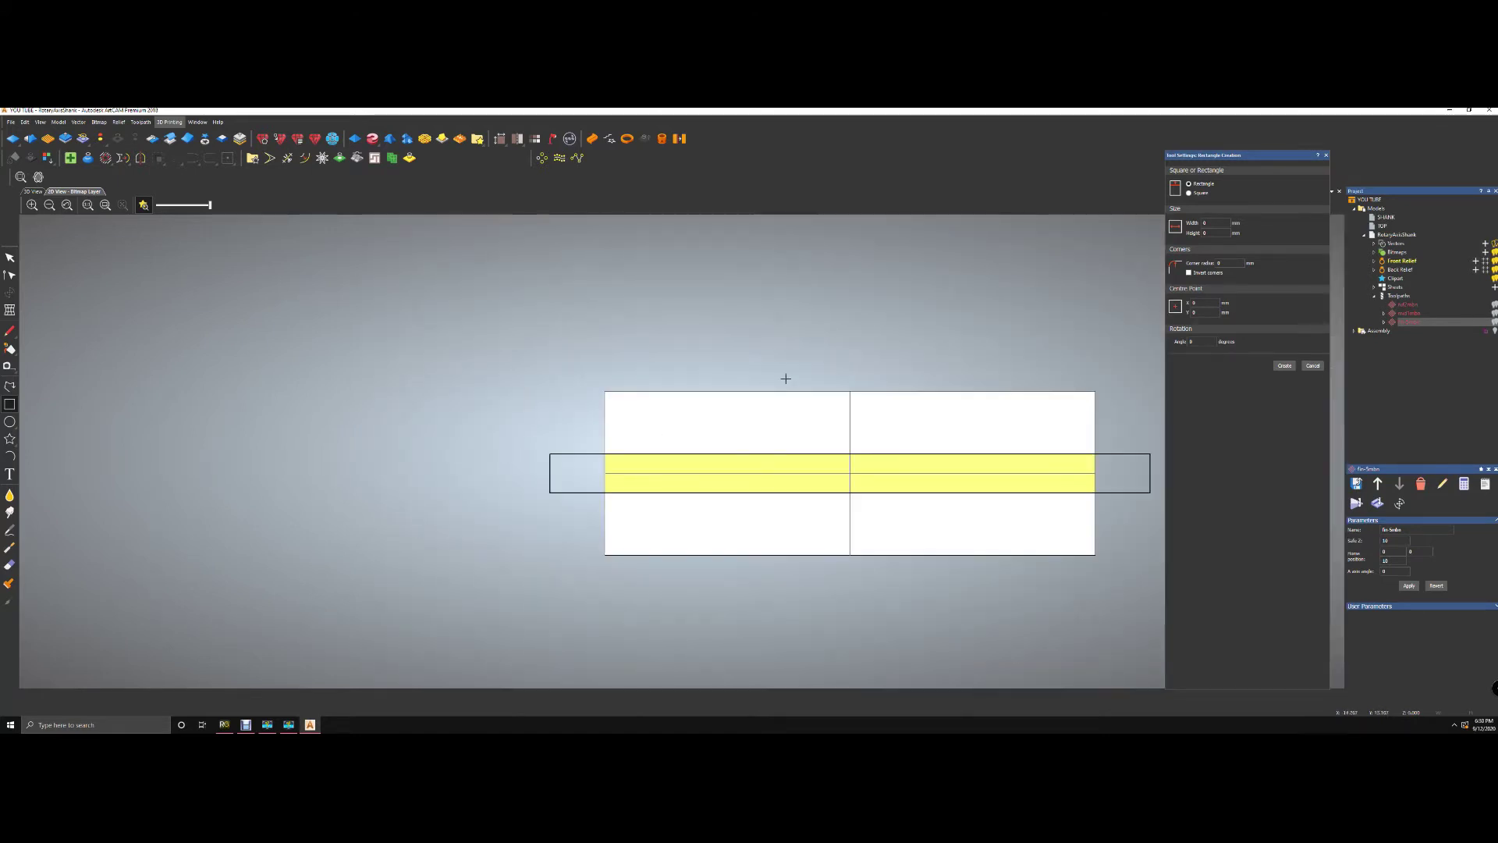
key("Escape")
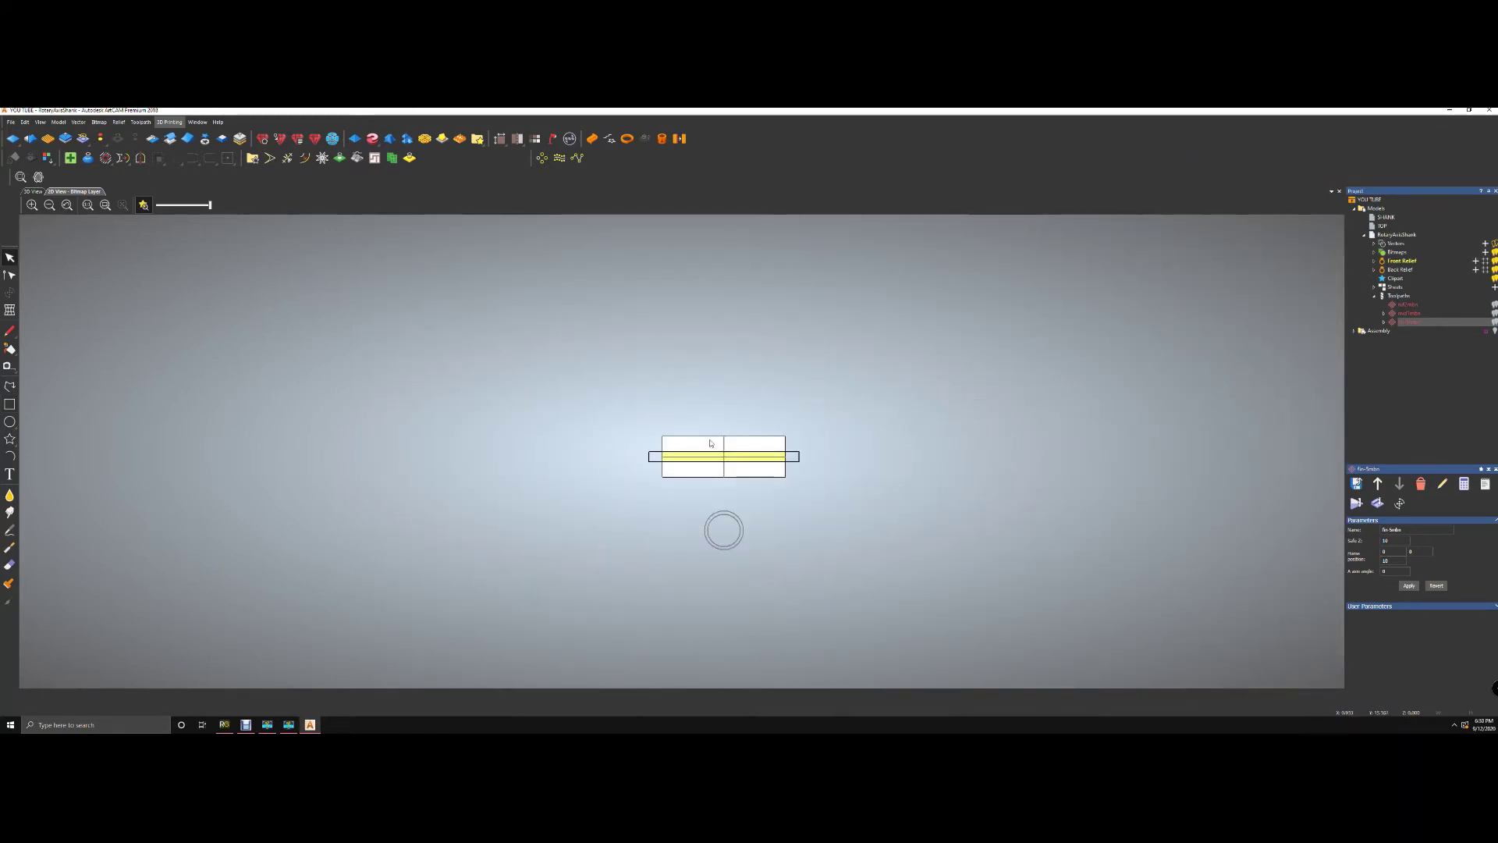
scroll(749, 466, "up", 2)
scroll(749, 467, "down", 2)
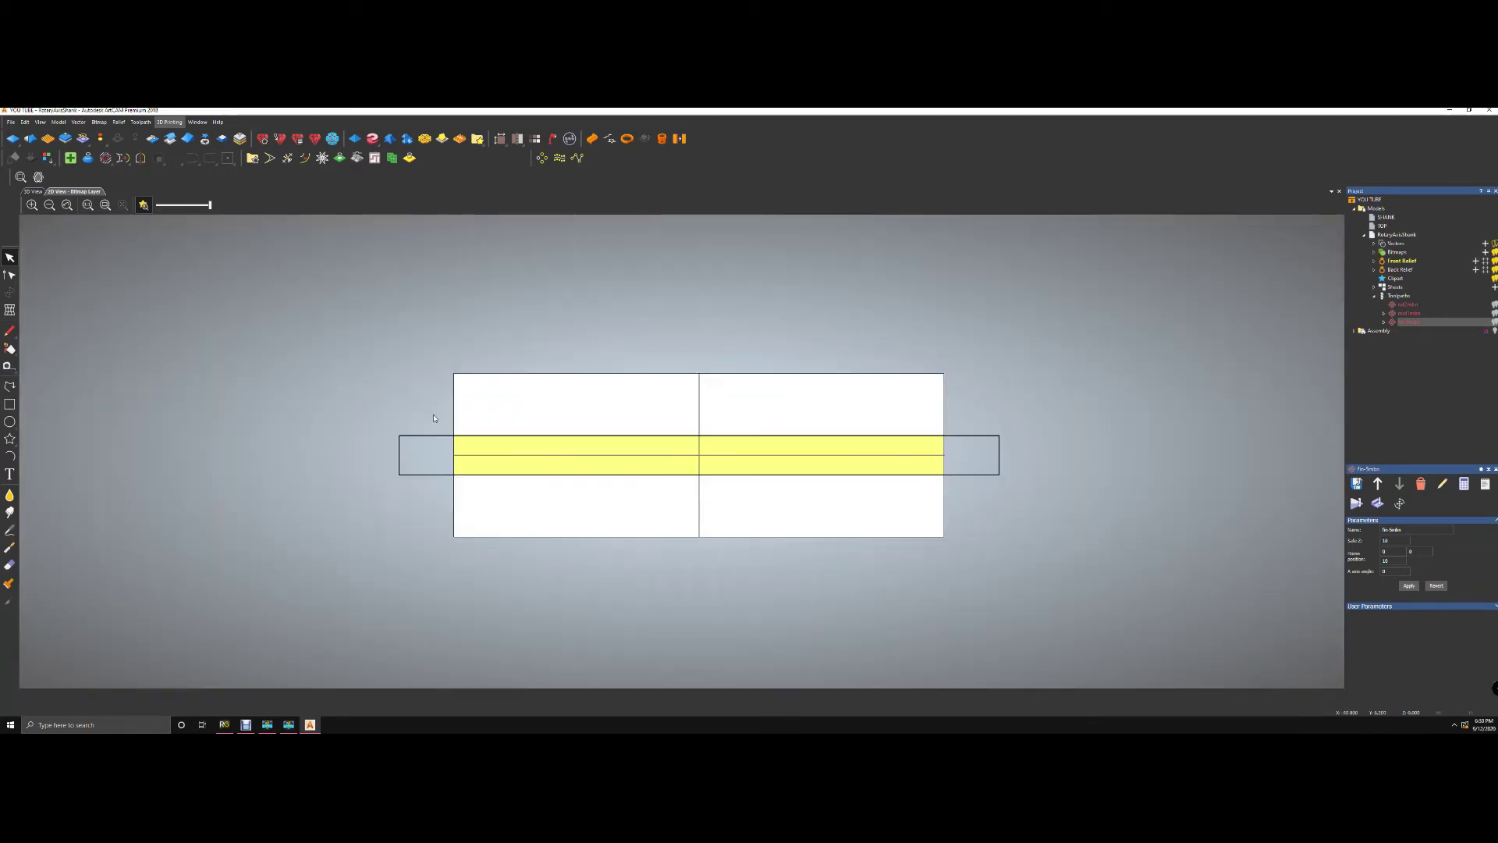
- Draw a rectangle around the yellow band, spanning the full width of the model and slightly taller than the band
left_click(9, 405)
scroll(483, 428, "up", 2)
scroll(999, 460, "down", 2)
scroll(1011, 459, "up", 2)
scroll(676, 495, "down", 2)
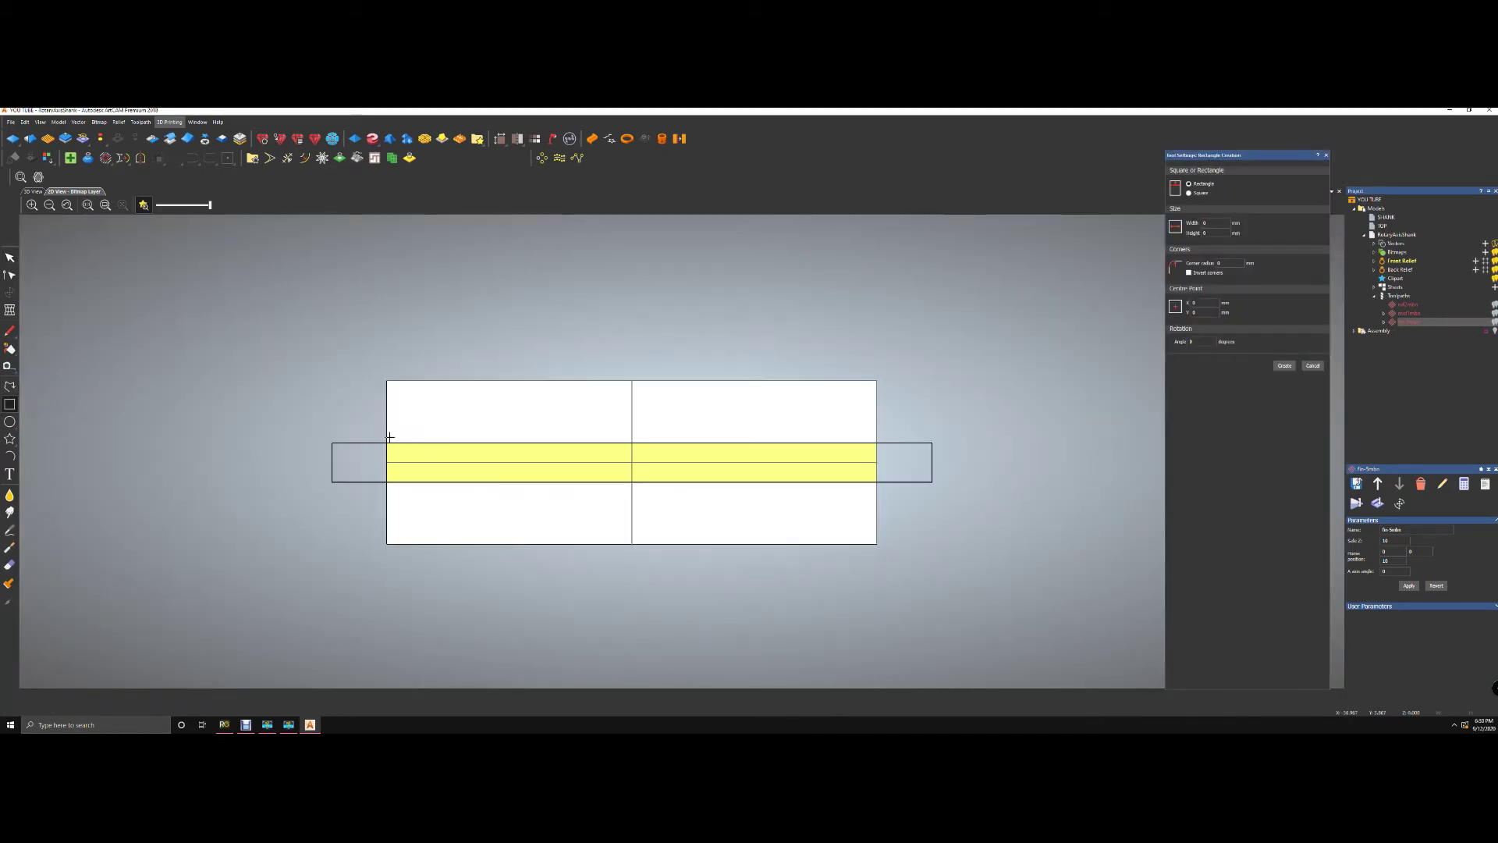
left_click_drag(386, 433, 876, 496)
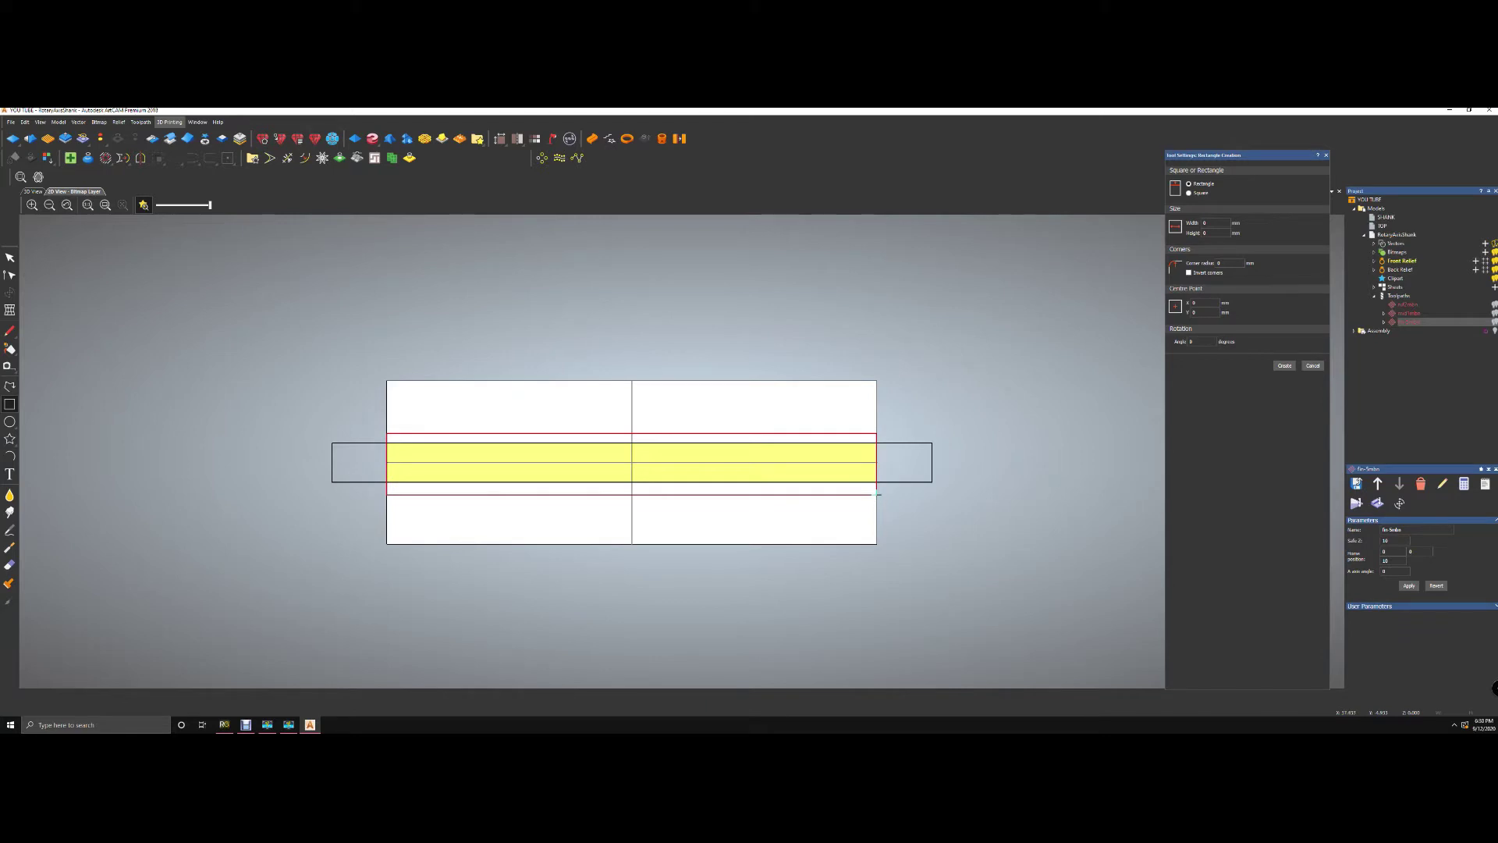
key("Return")
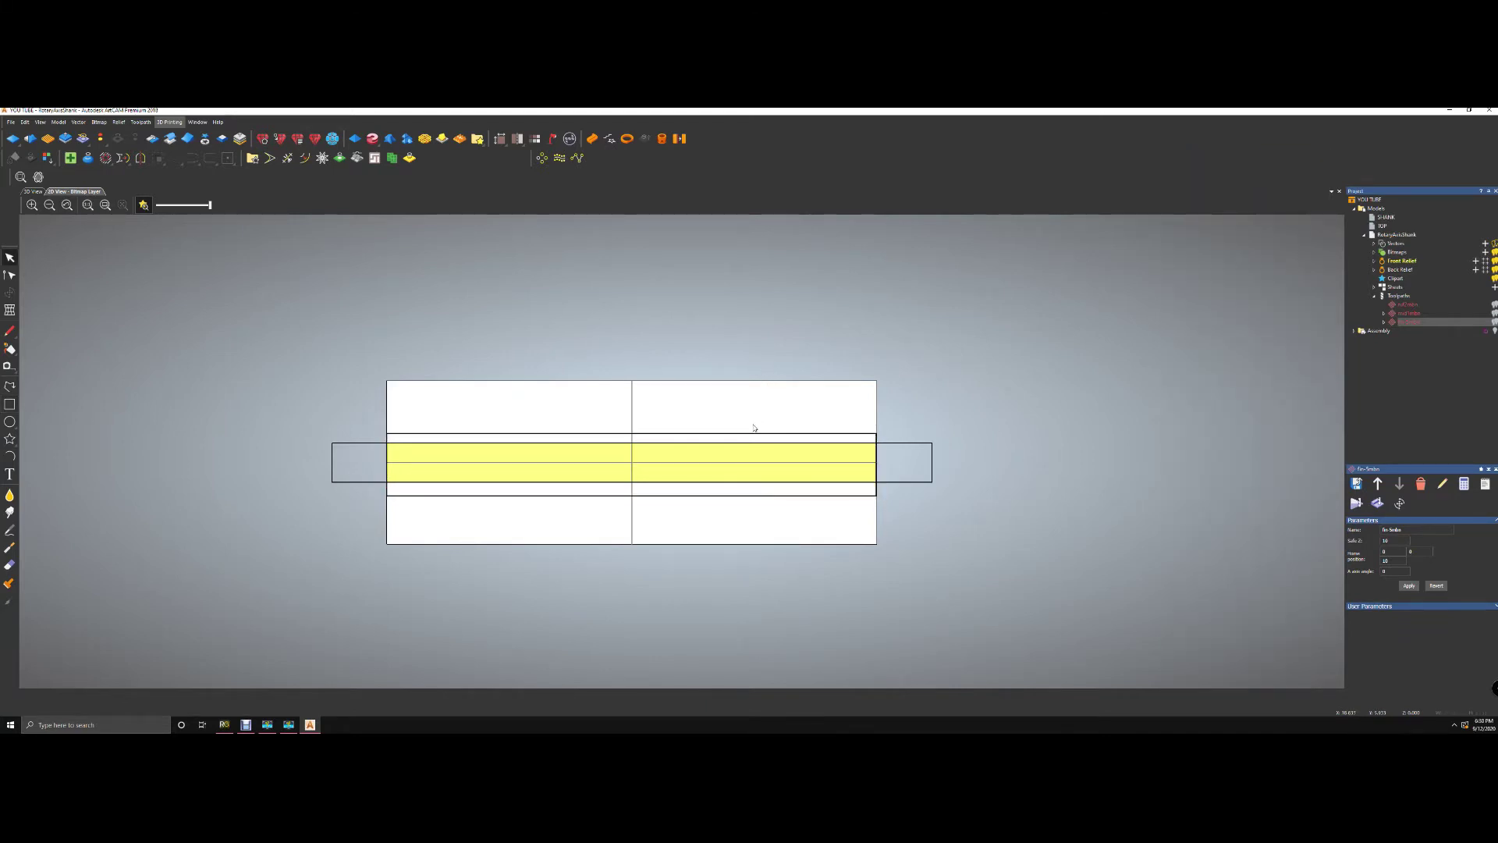
- Select the new rectangle and nudge its two left-end nodes outward to align with the model's left edge
left_click(749, 438)
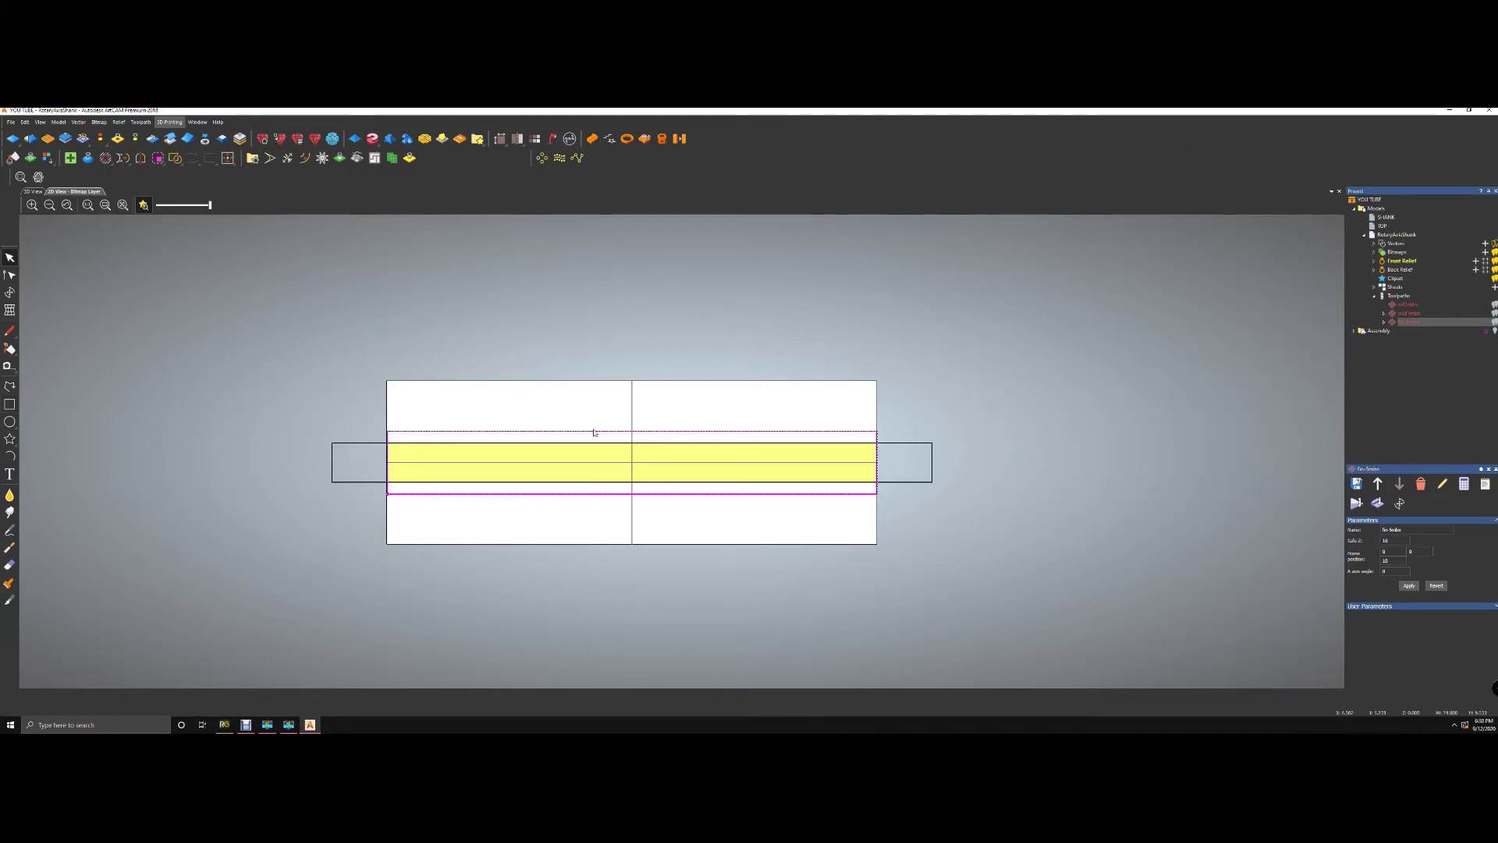
scroll(361, 460, "up", 6)
scroll(344, 491, "down", 2)
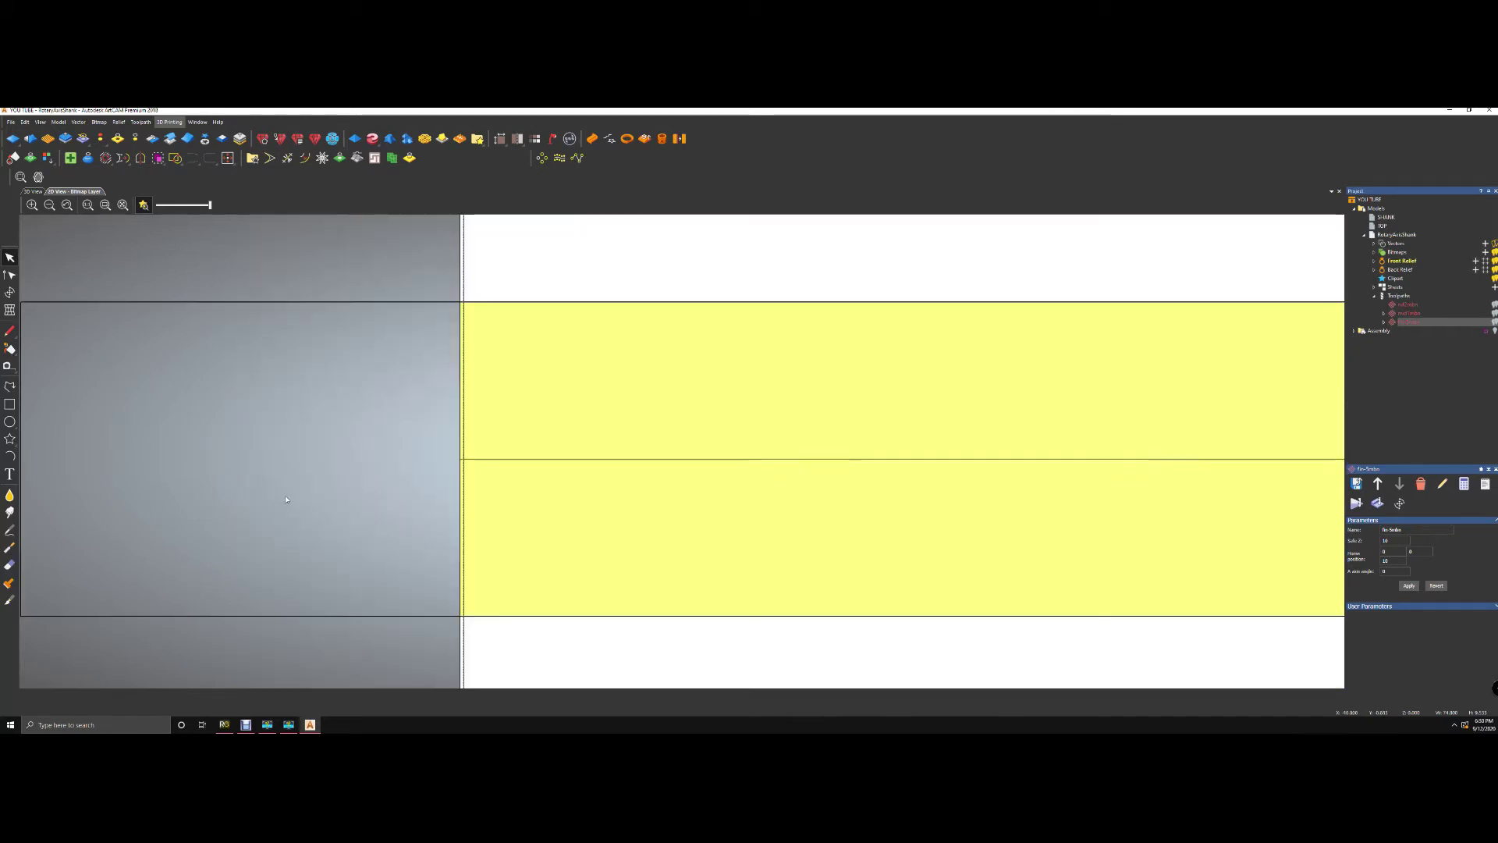
scroll(445, 484, "down", 2)
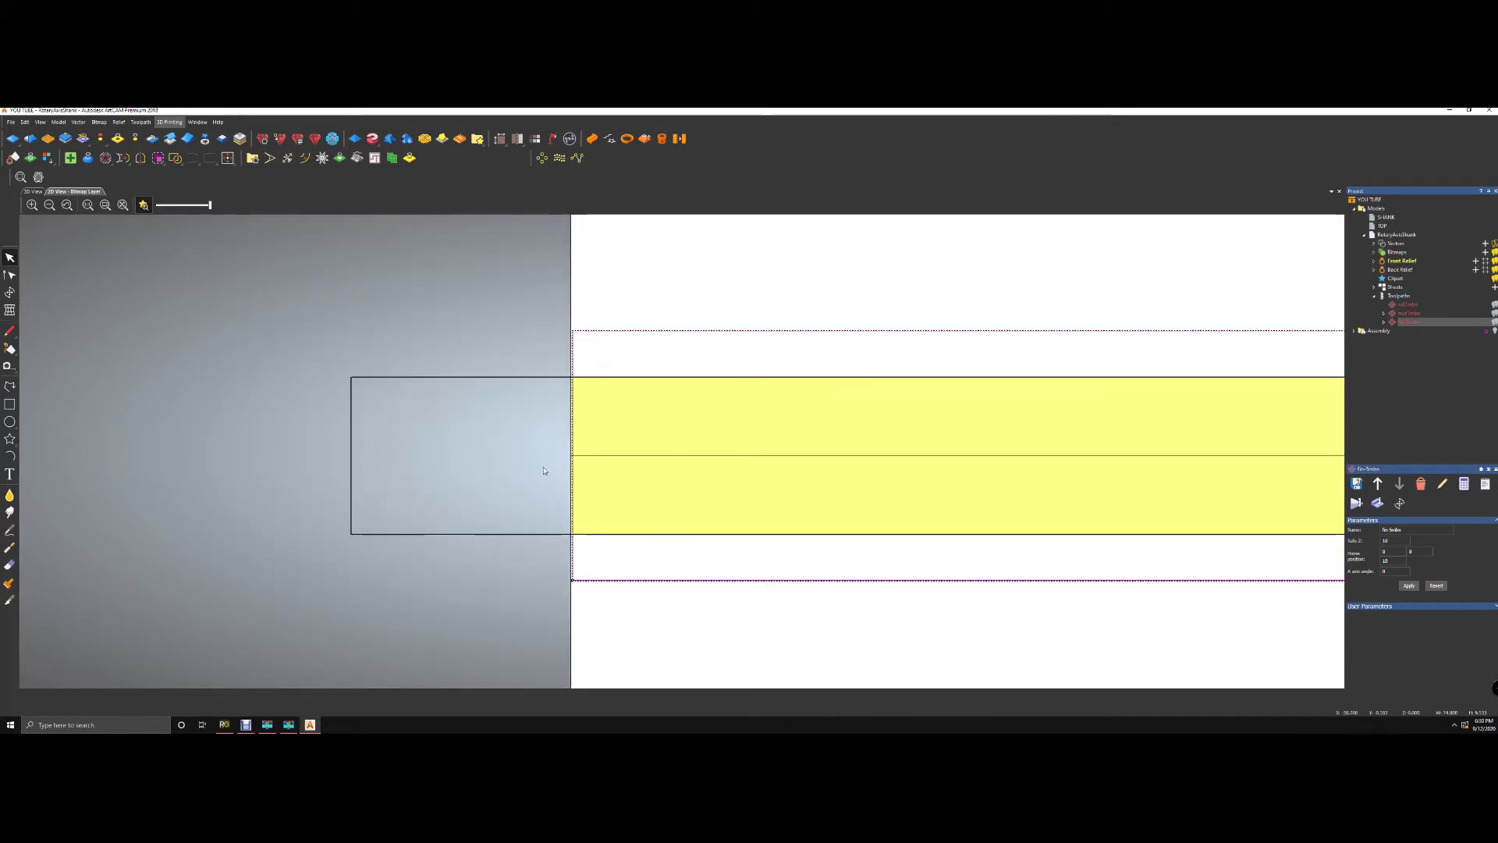
key("n")
left_click_drag(519, 278, 643, 651)
scroll(577, 529, "up", 3)
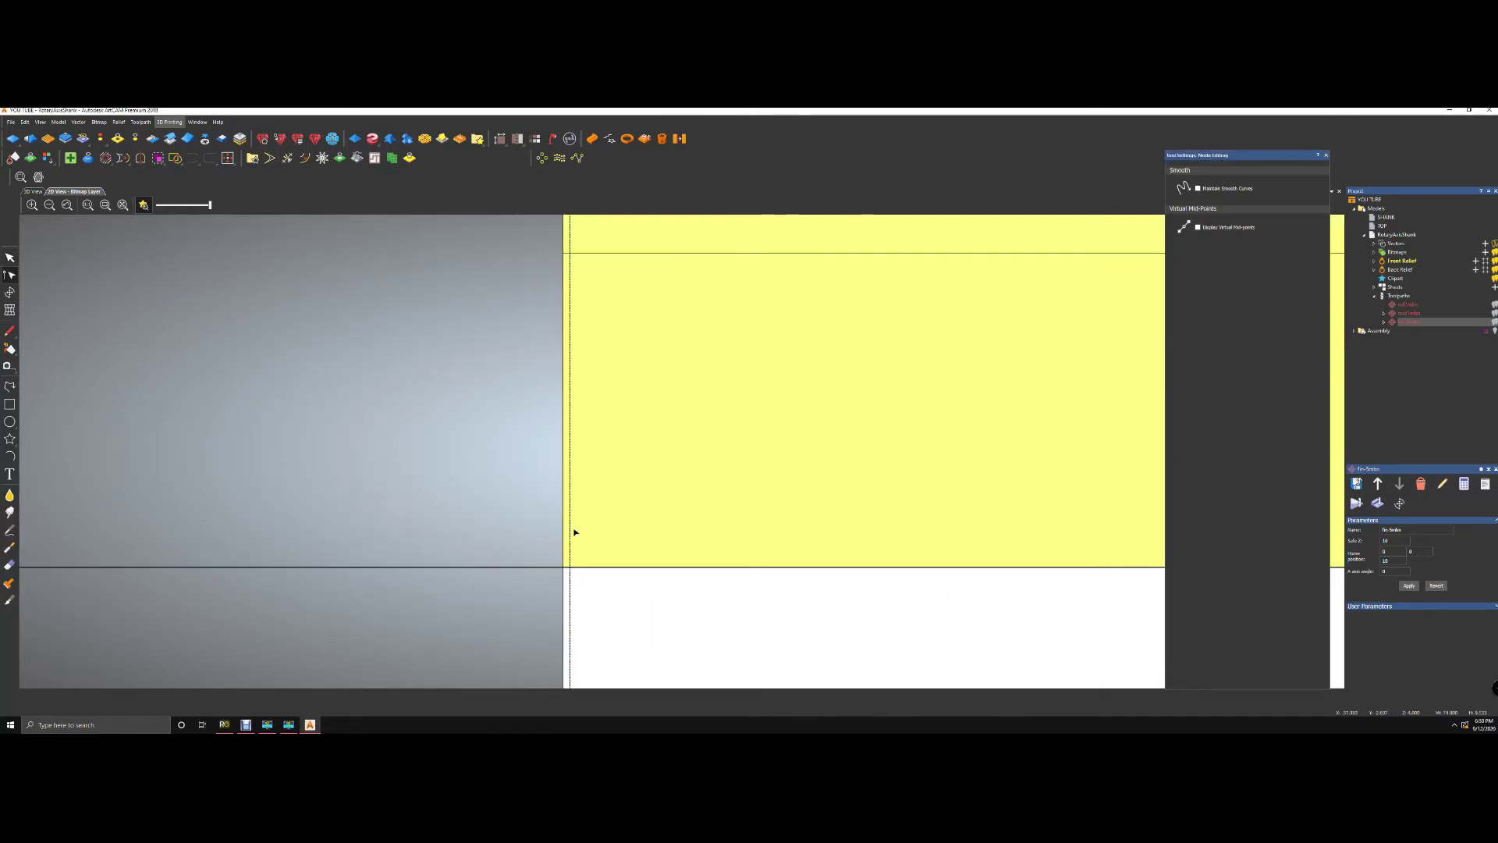
key("Left")
key("Left")
key("Left")
key("Left")
key("Left")
key("Left")
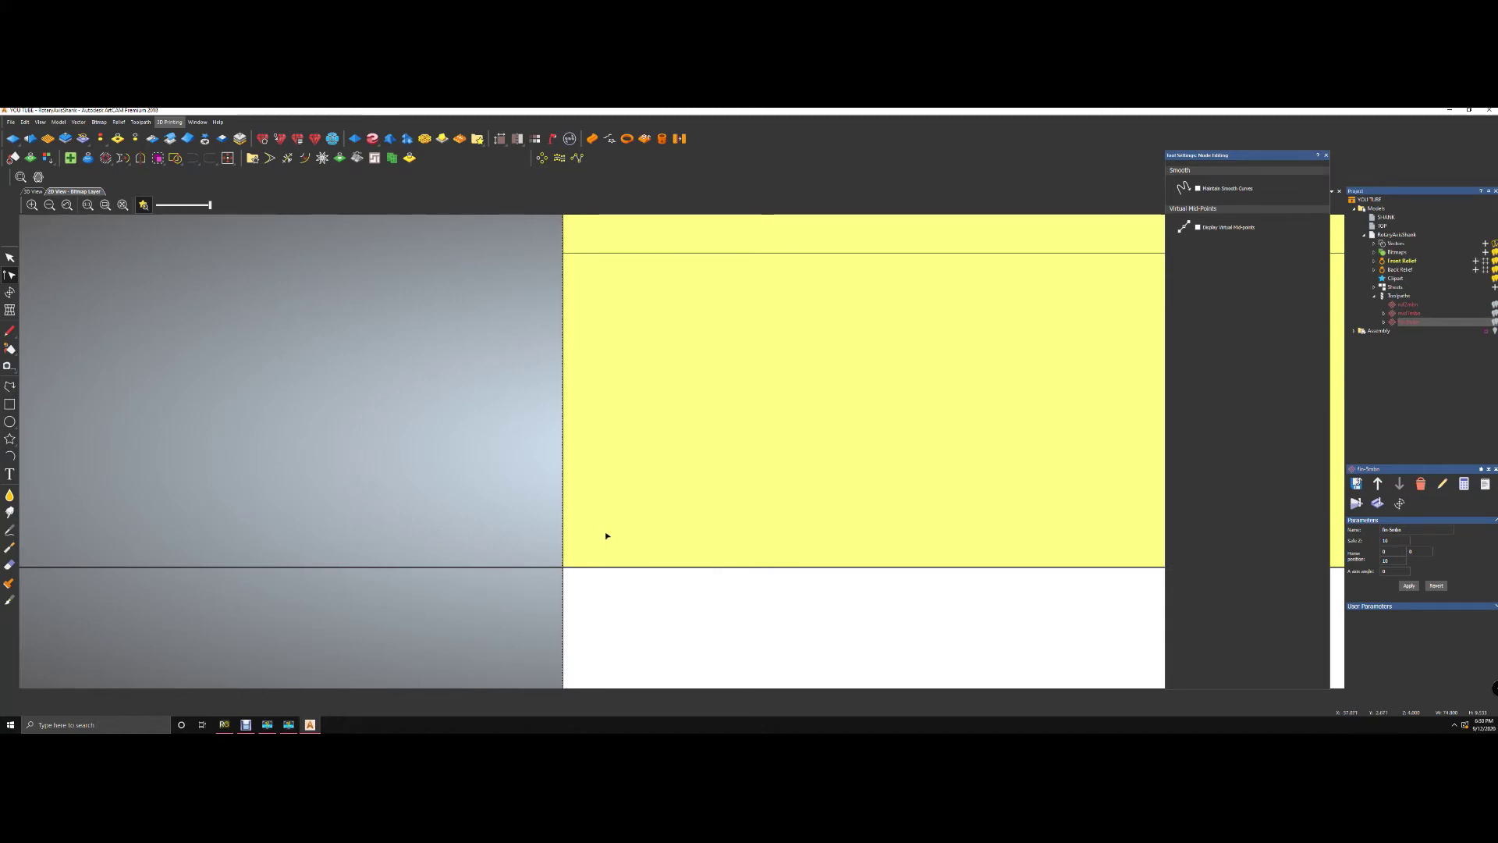
- Nudge the rectangle's two right-end nodes outward to align with the model's right edge, and deselect the rectangle
scroll(606, 535, "down", 3)
scroll(1123, 468, "down", 2)
scroll(943, 458, "up", 6)
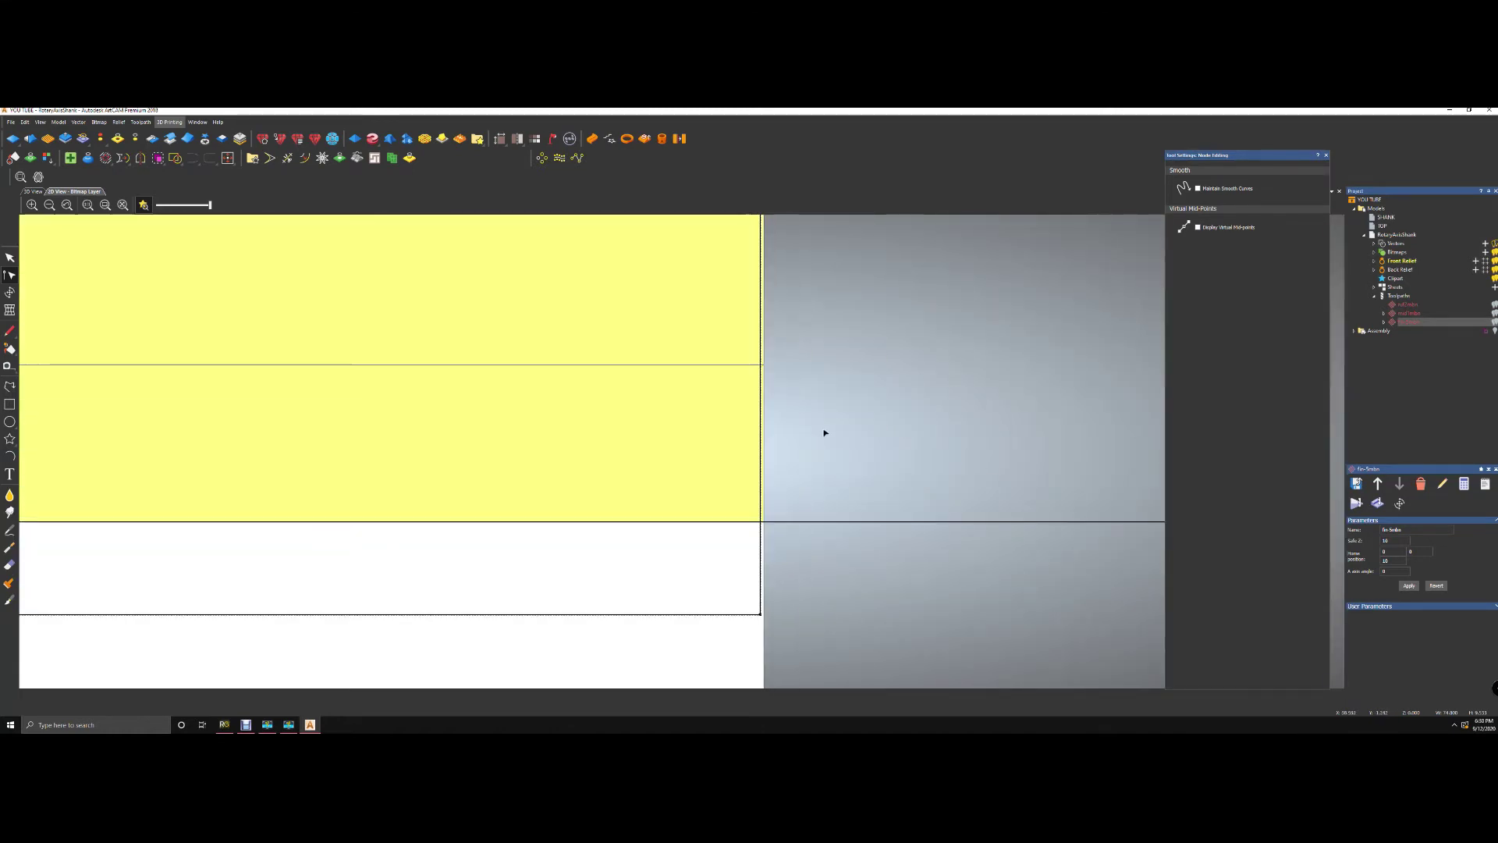
scroll(814, 401, "down", 3)
left_click_drag(688, 344, 755, 599)
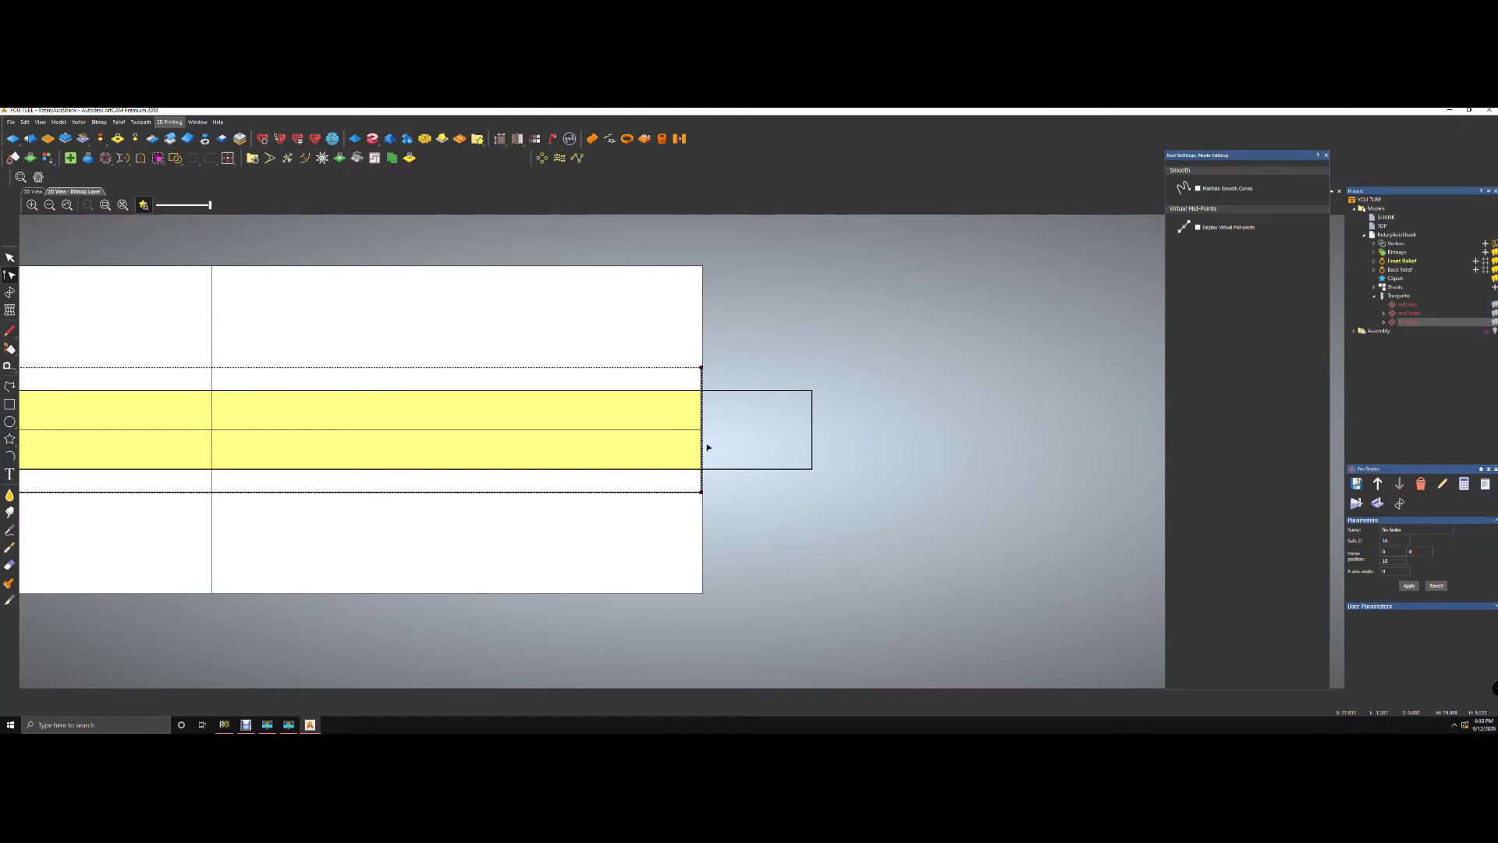
scroll(709, 438, "up", 3)
scroll(709, 437, "up", 2)
scroll(686, 455, "down", 4)
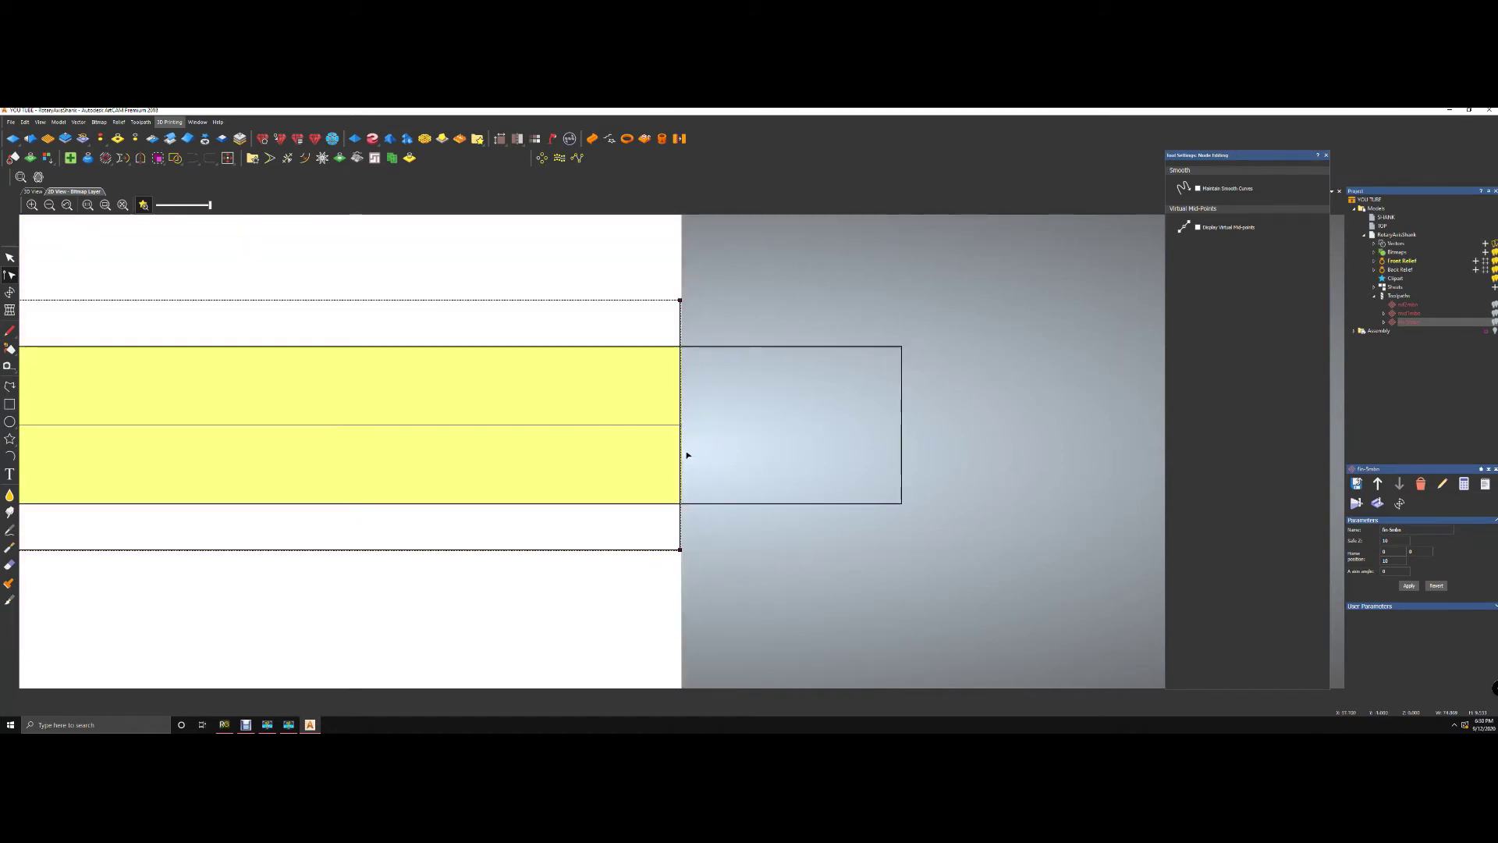
key("Right")
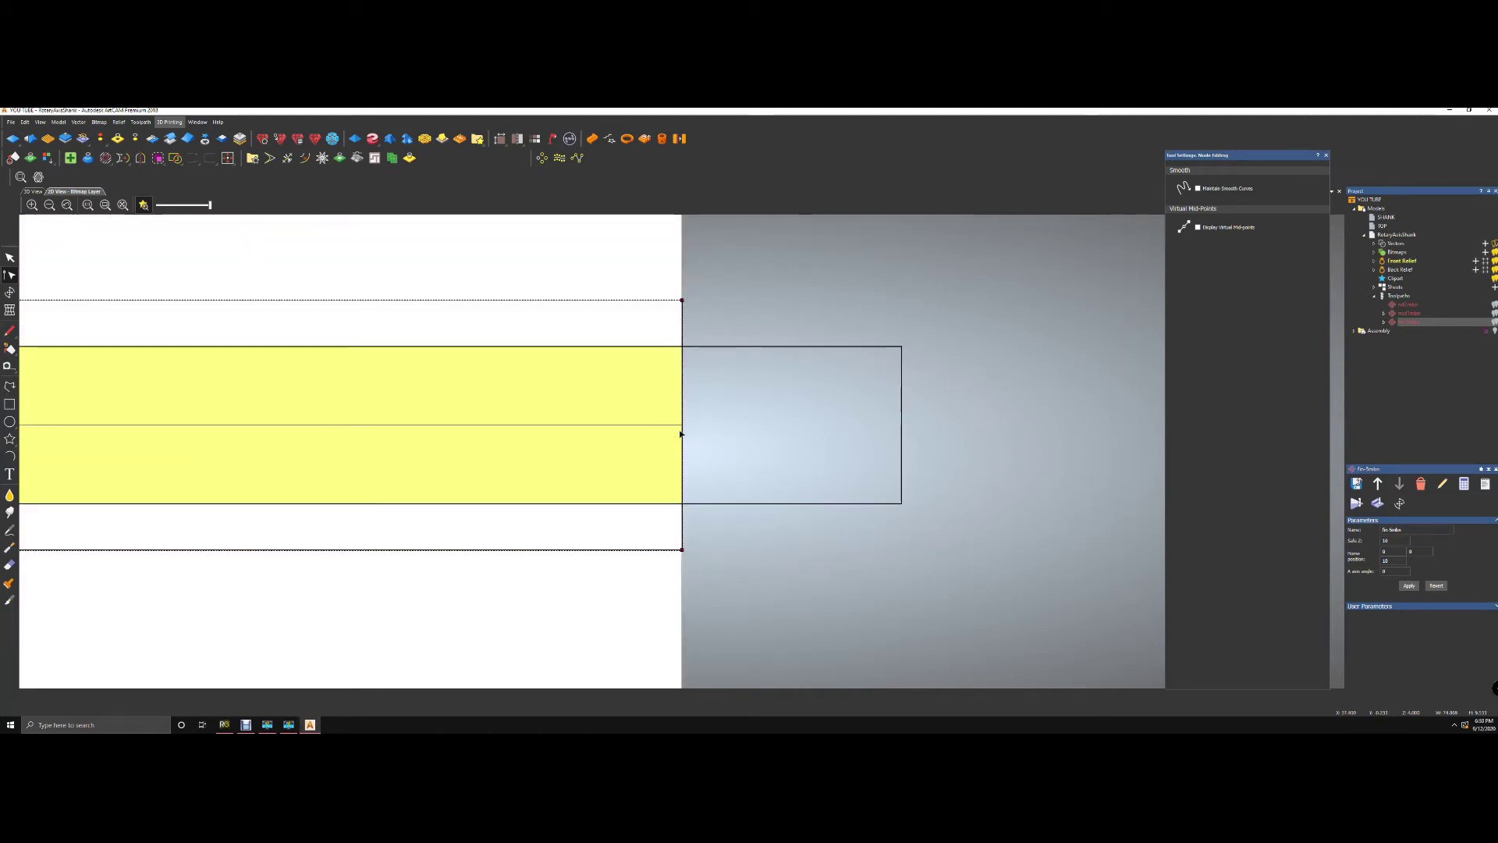
scroll(681, 434, "up", 2)
scroll(682, 428, "down", 2)
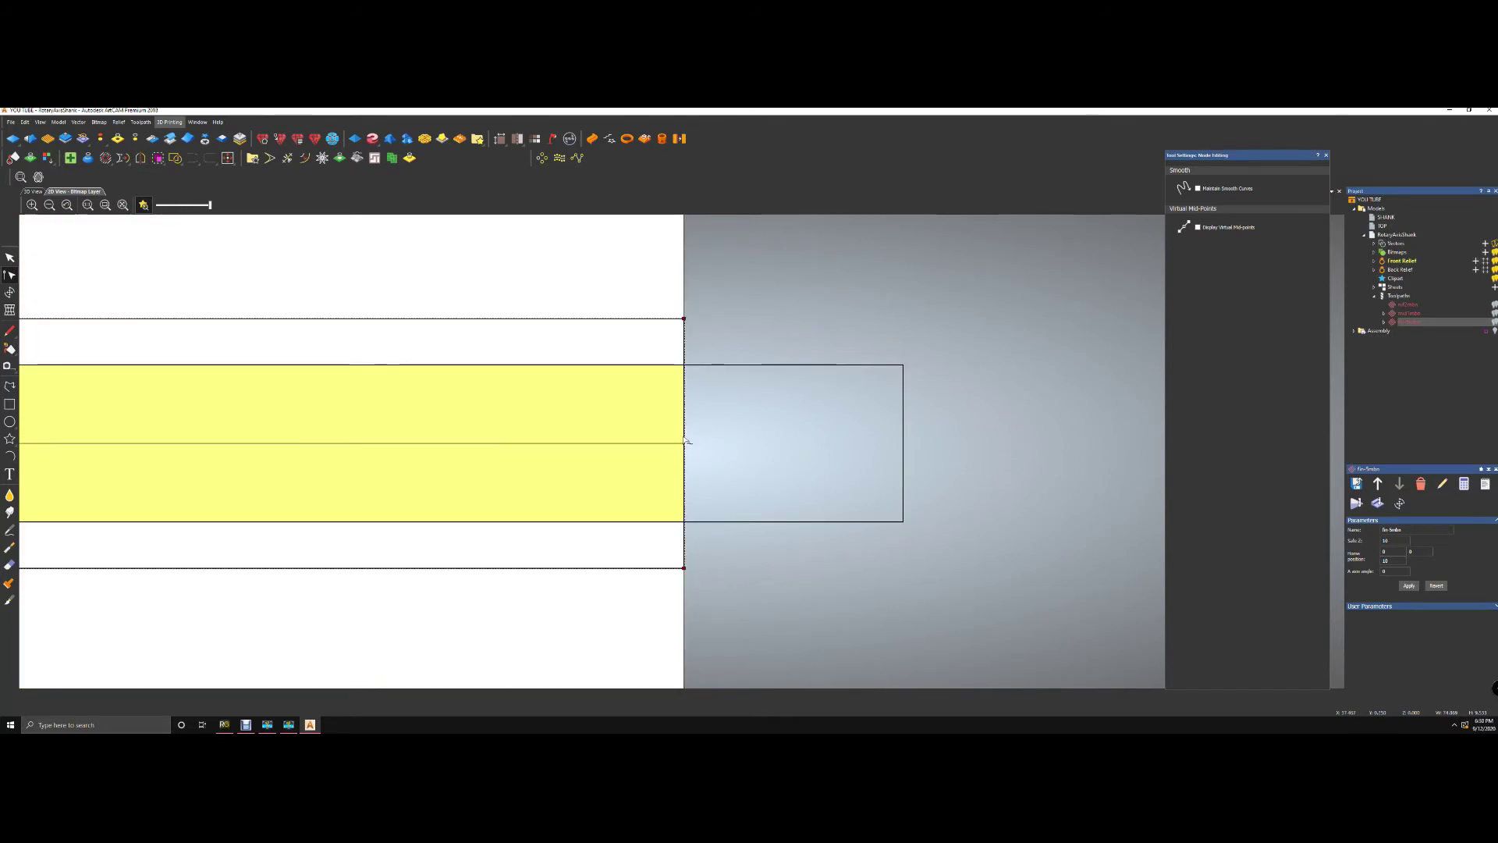
scroll(681, 439, "down", 2)
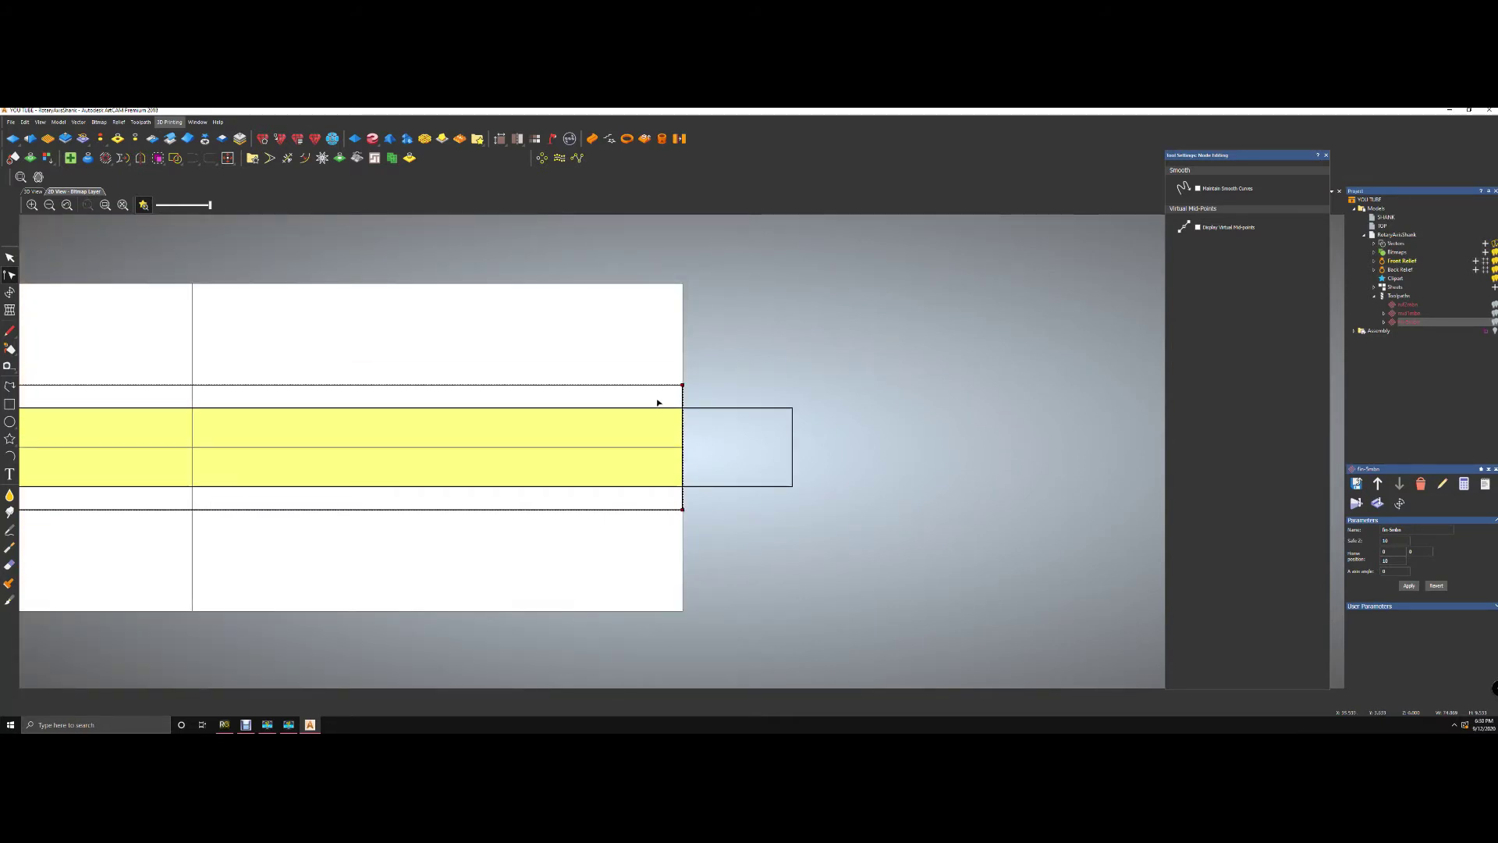
scroll(662, 405, "down", 4)
left_click(614, 342)
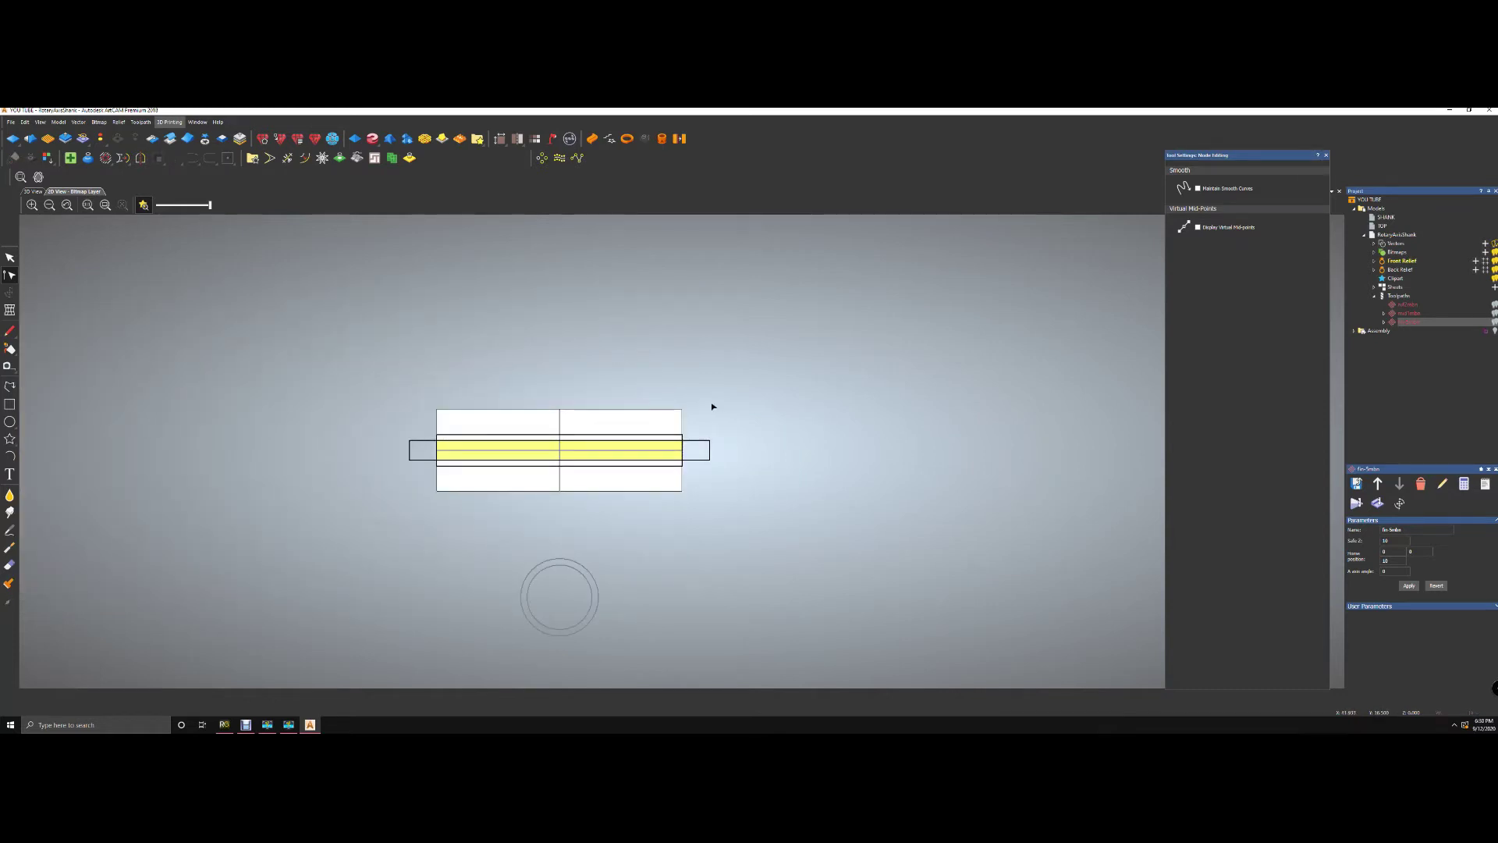
- Leave node editing, select the boundary rectangle and open the third template toolpath's Machine Relief settings
scroll(650, 466, "up", 2)
key("n")
left_click(662, 415)
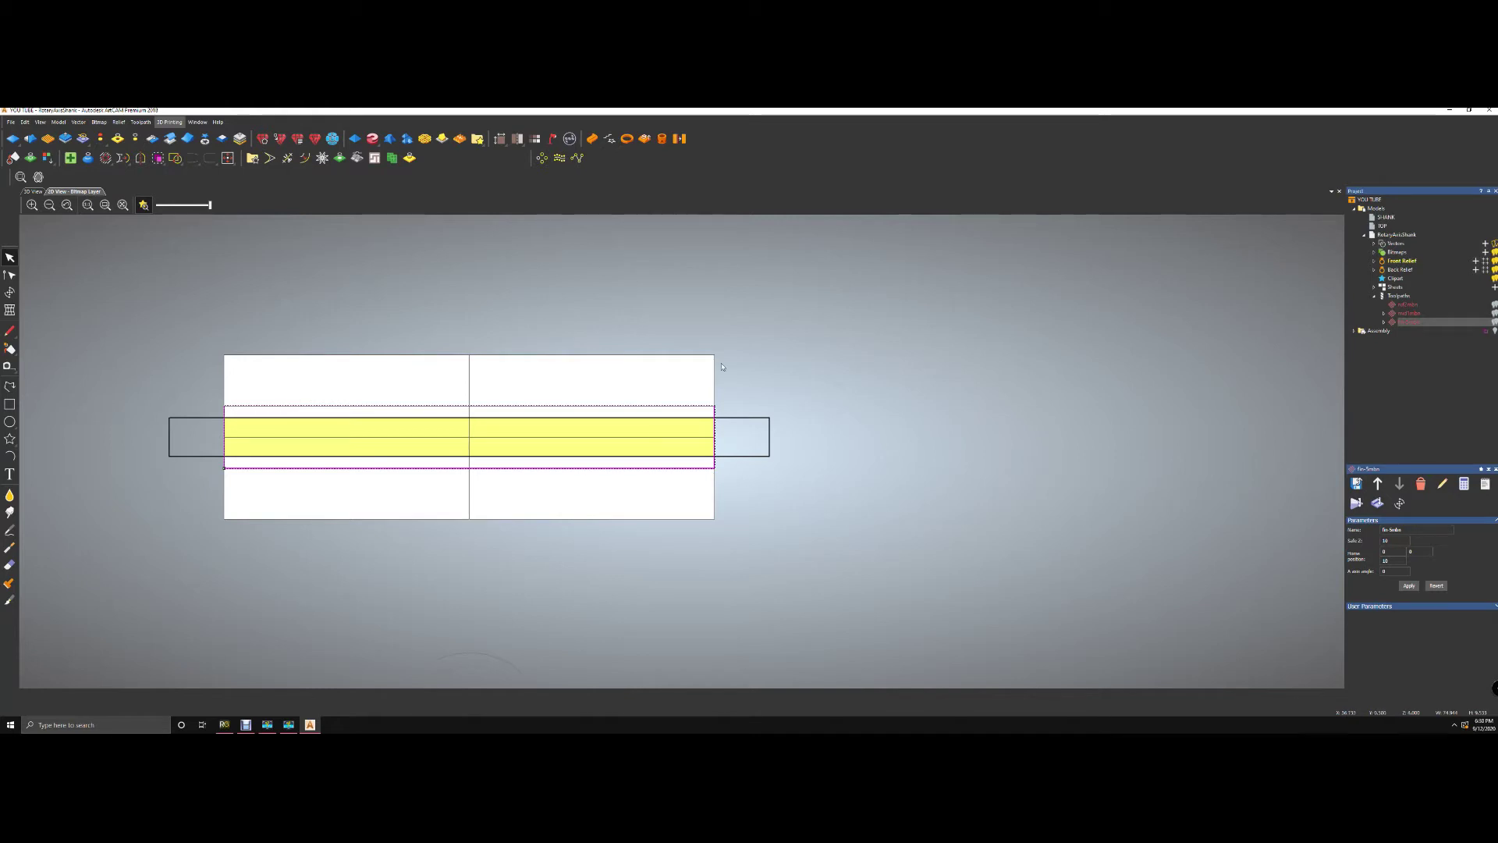
double_click(1415, 321)
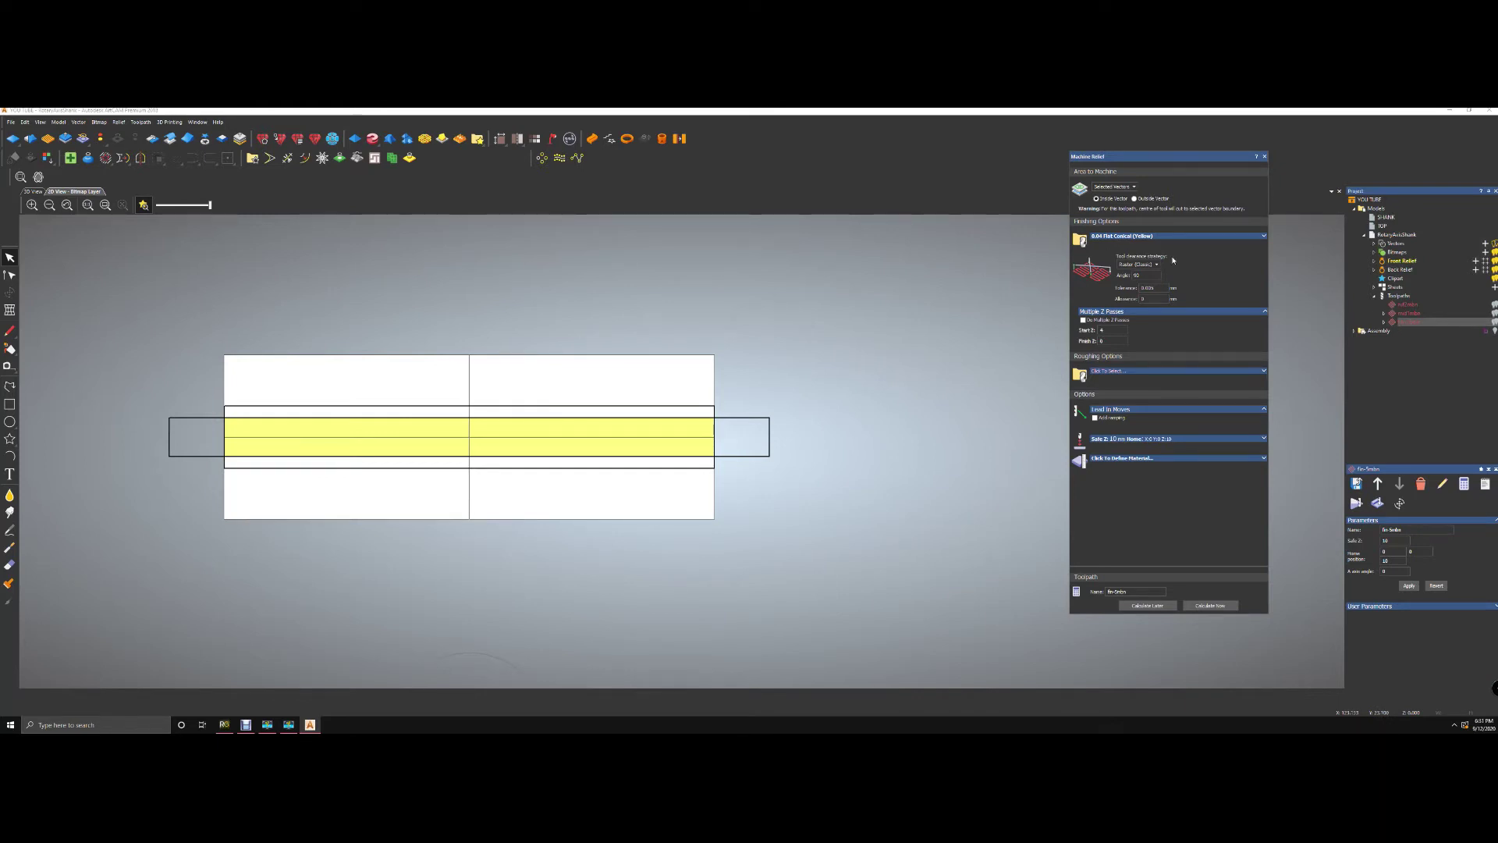
- Review the parameters of the 0.04 Flat Conical (Yellow) finishing tool and look through the tool database
left_click(1264, 235)
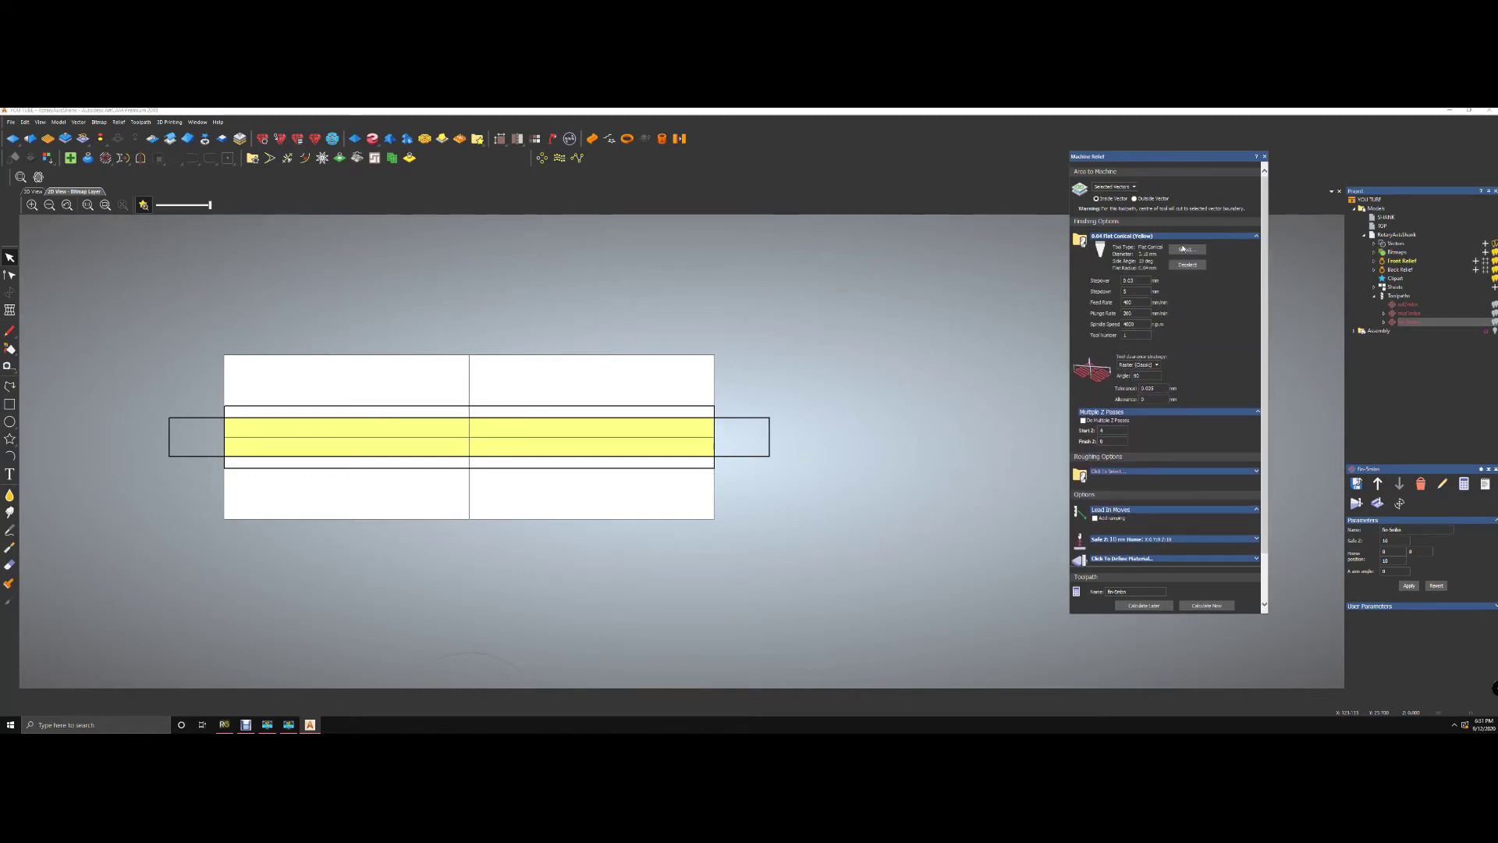
left_click(1188, 250)
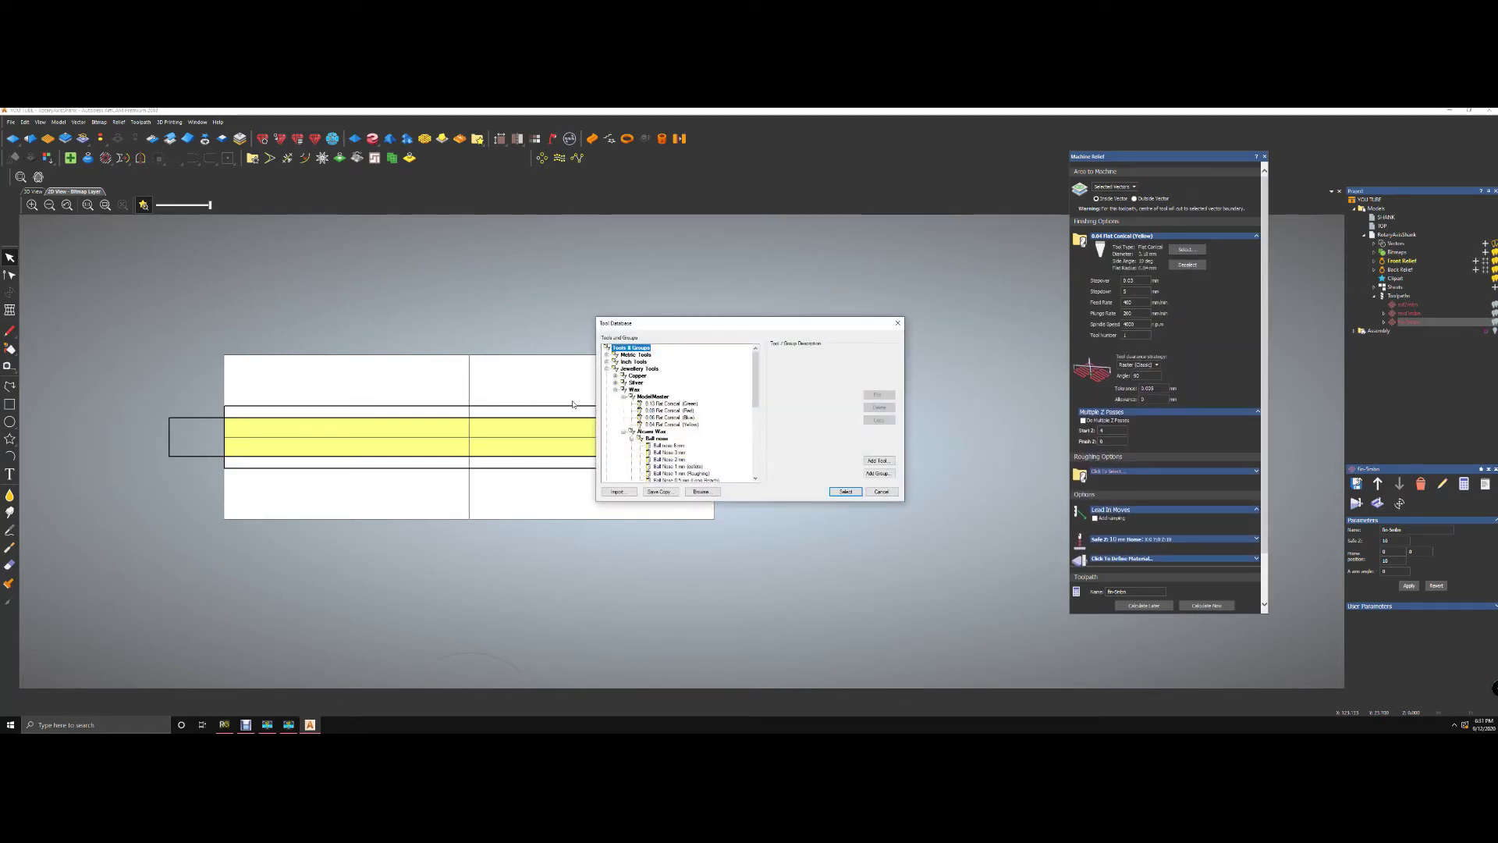
left_click(889, 491)
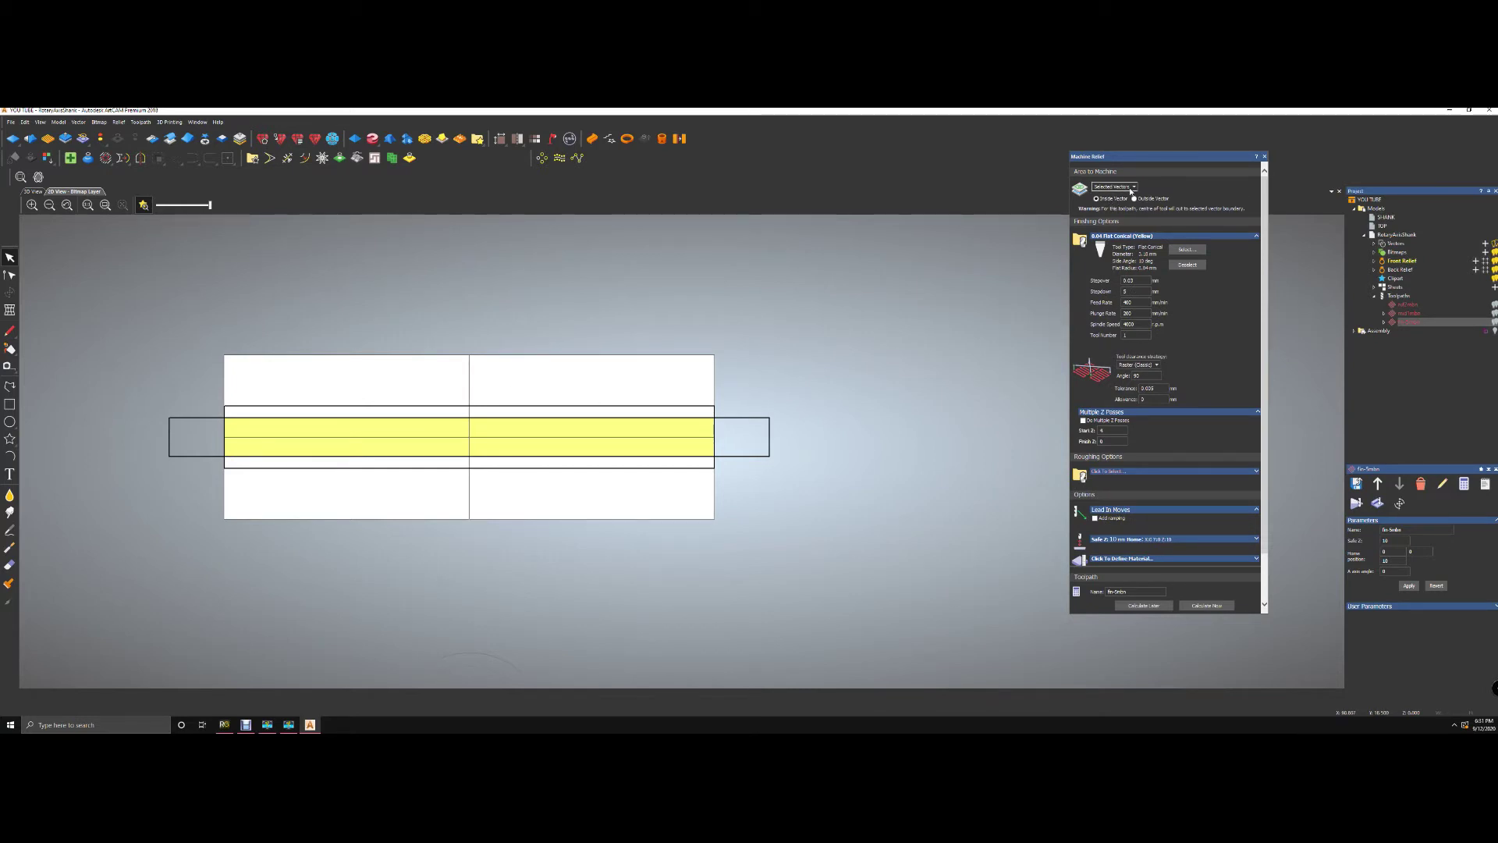
- Set the area to machine to Selected Vectors and pick the boundary rectangle as the machining limit
left_click(1135, 189)
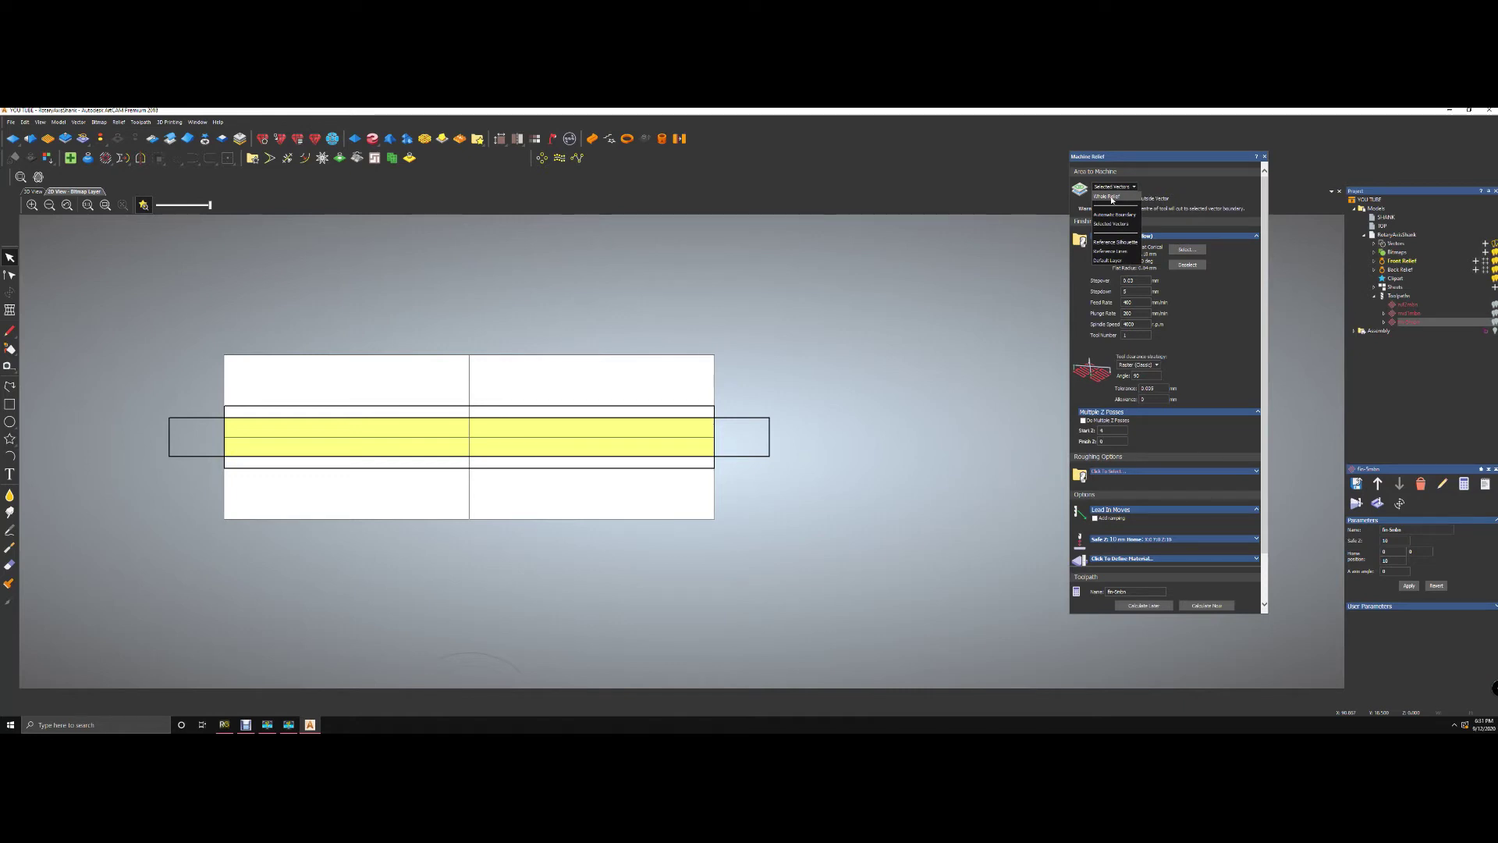
left_click(1115, 226)
left_click(681, 407)
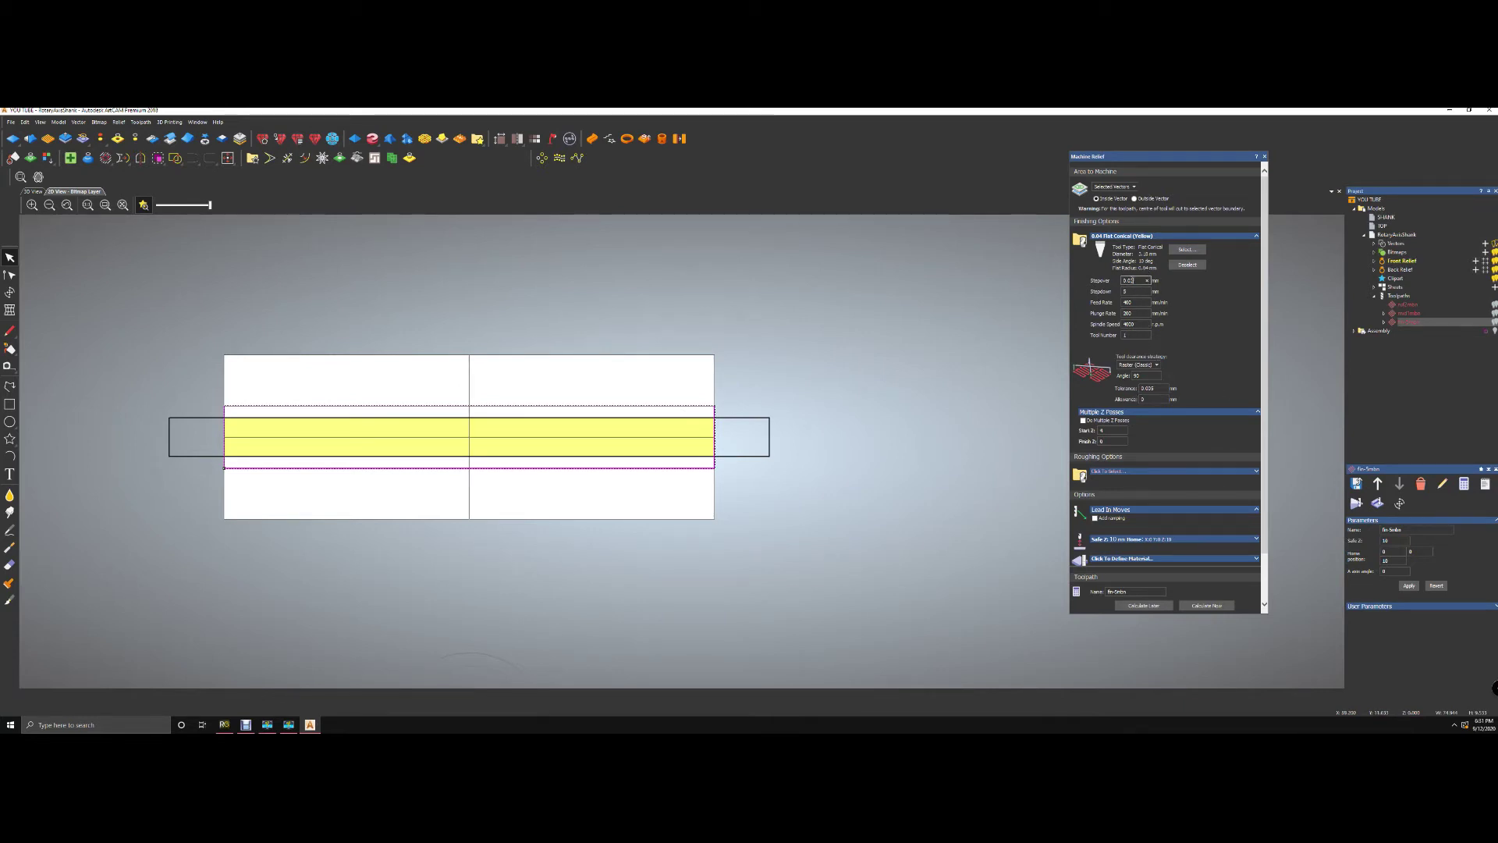
- Review the toolpath's raster angle, tolerance, Z passes, roughing, lead-in and material settings
left_click(1136, 375)
scroll(1149, 390, "down", 1)
scroll(1178, 325, "up", 1)
scroll(1153, 376, "down", 2)
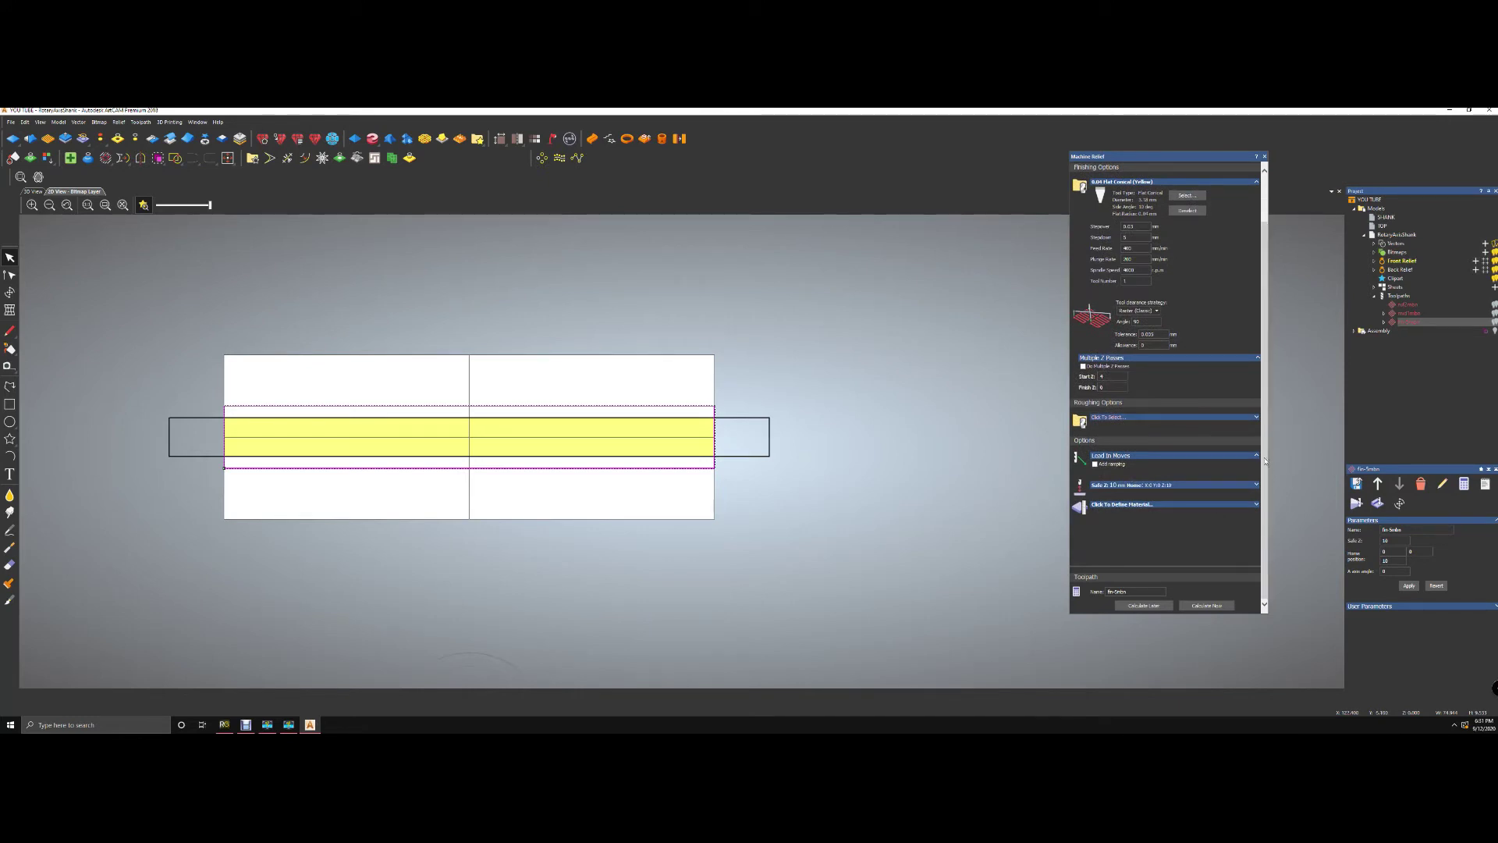
scroll(1215, 248, "up", 2)
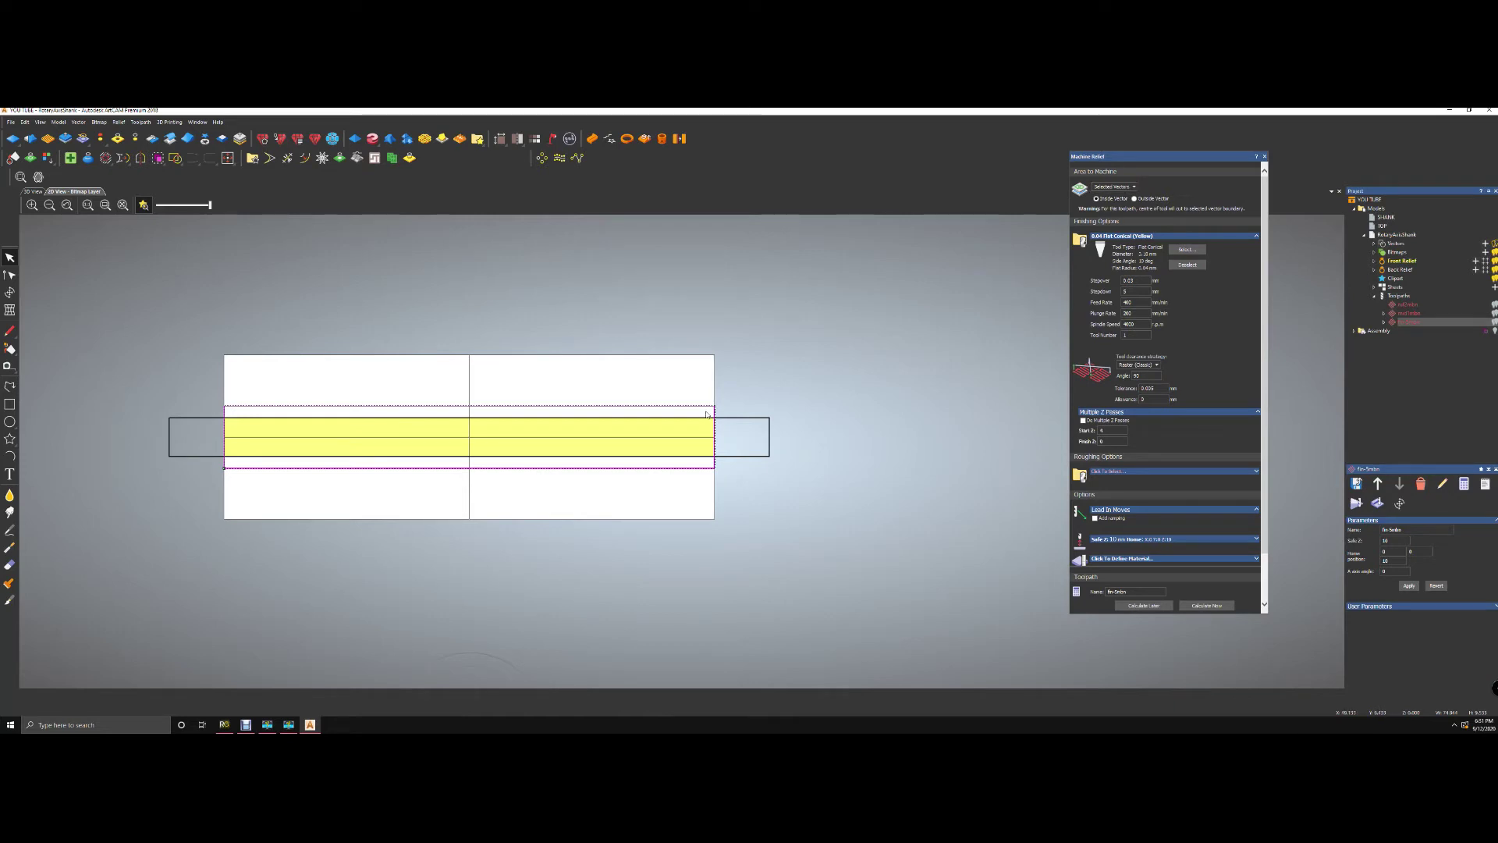
- Switch to the 3D view, name the toolpath YOUTUBE and calculate it immediately
left_click(43, 192)
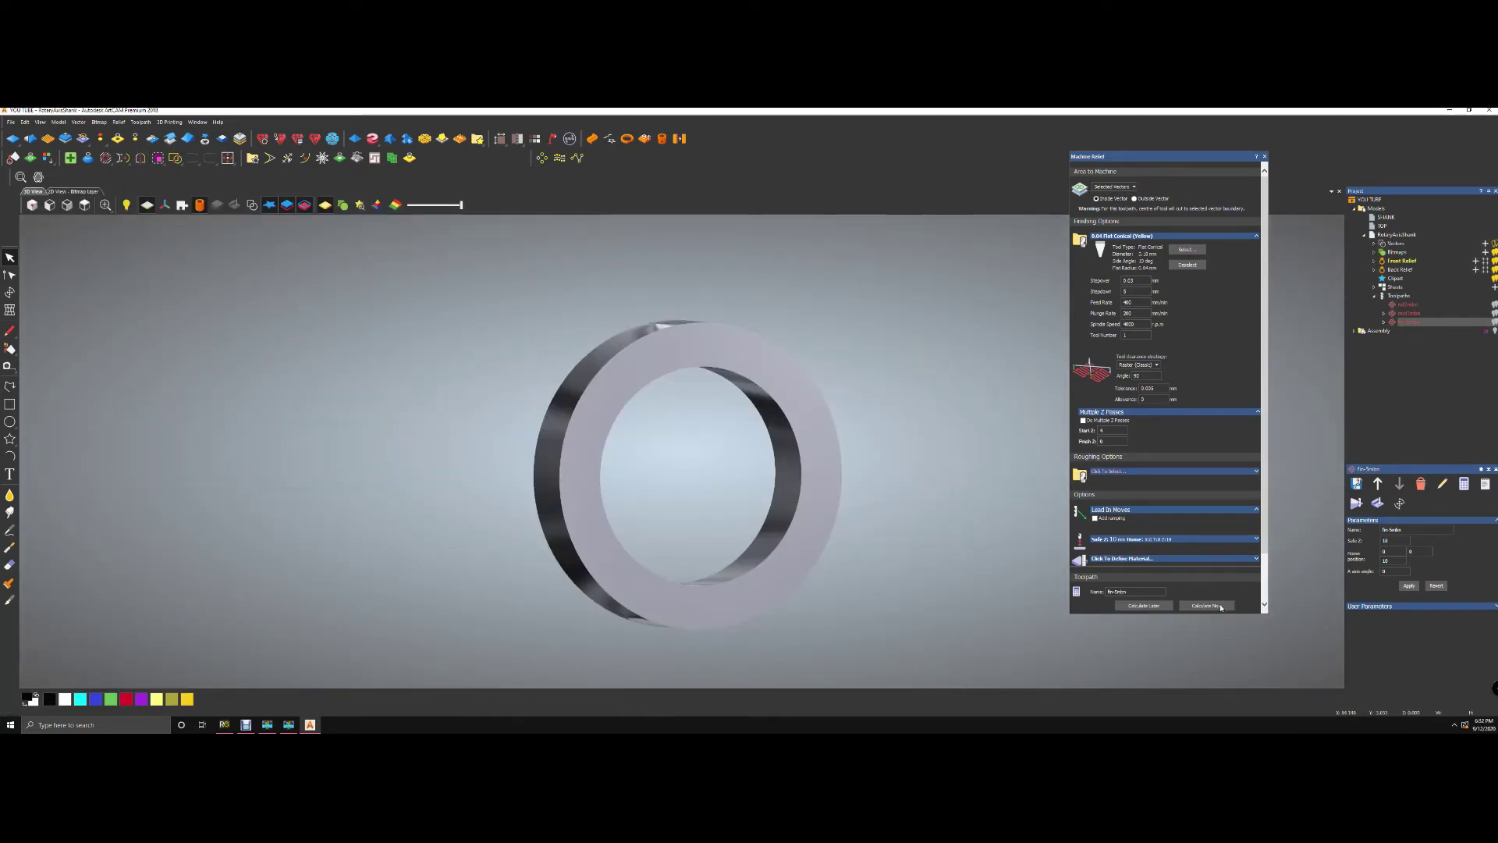
double_click(1118, 592)
type("YOUTUBE")
left_click(1221, 608)
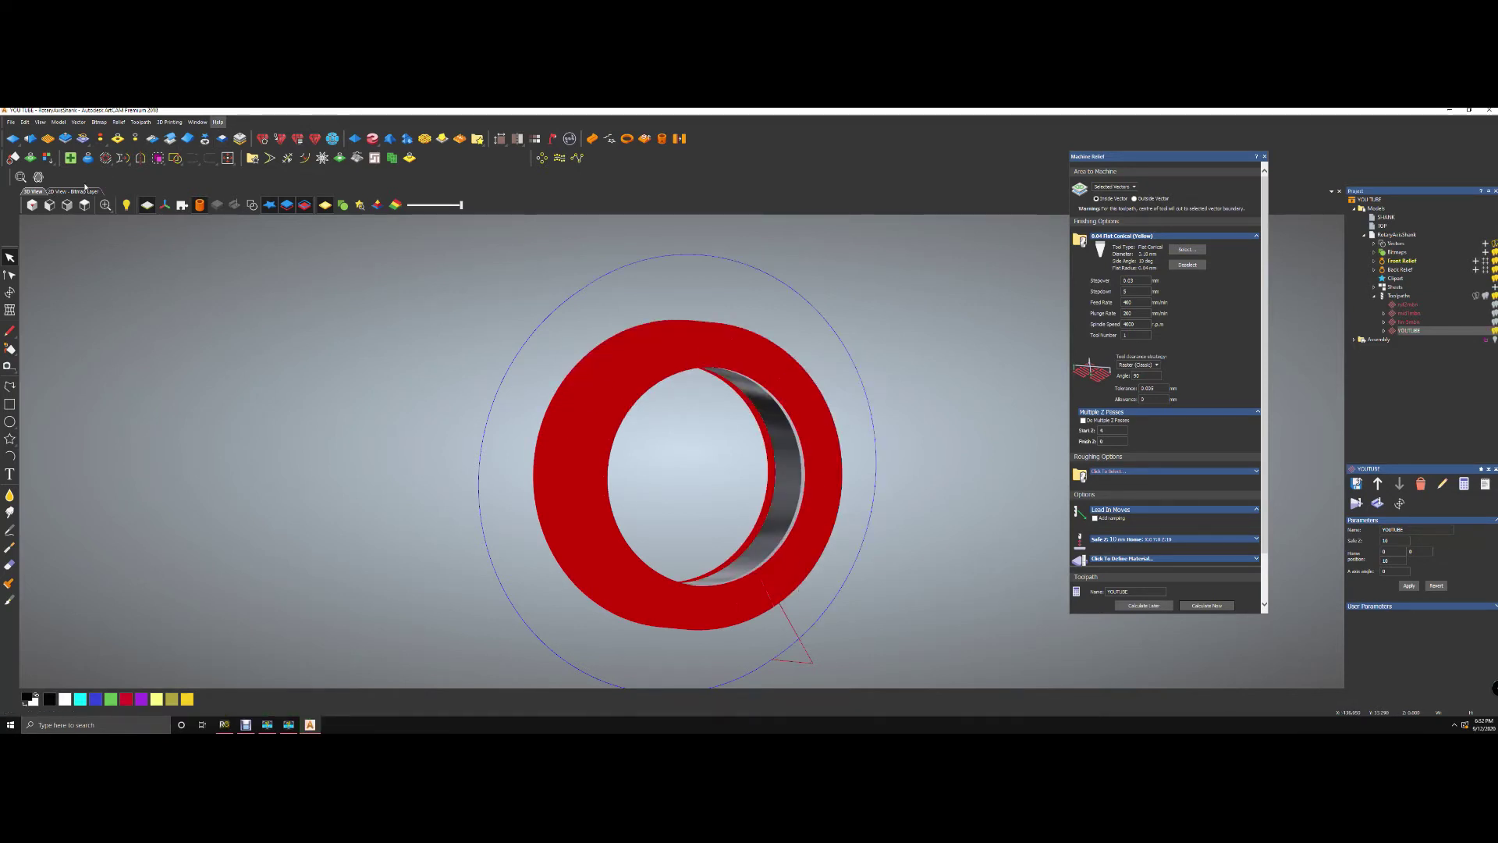
- Inspect the calculated toolpath around the ring from different angles and close the Machine Relief settings
left_click_drag(829, 431, 327, 348)
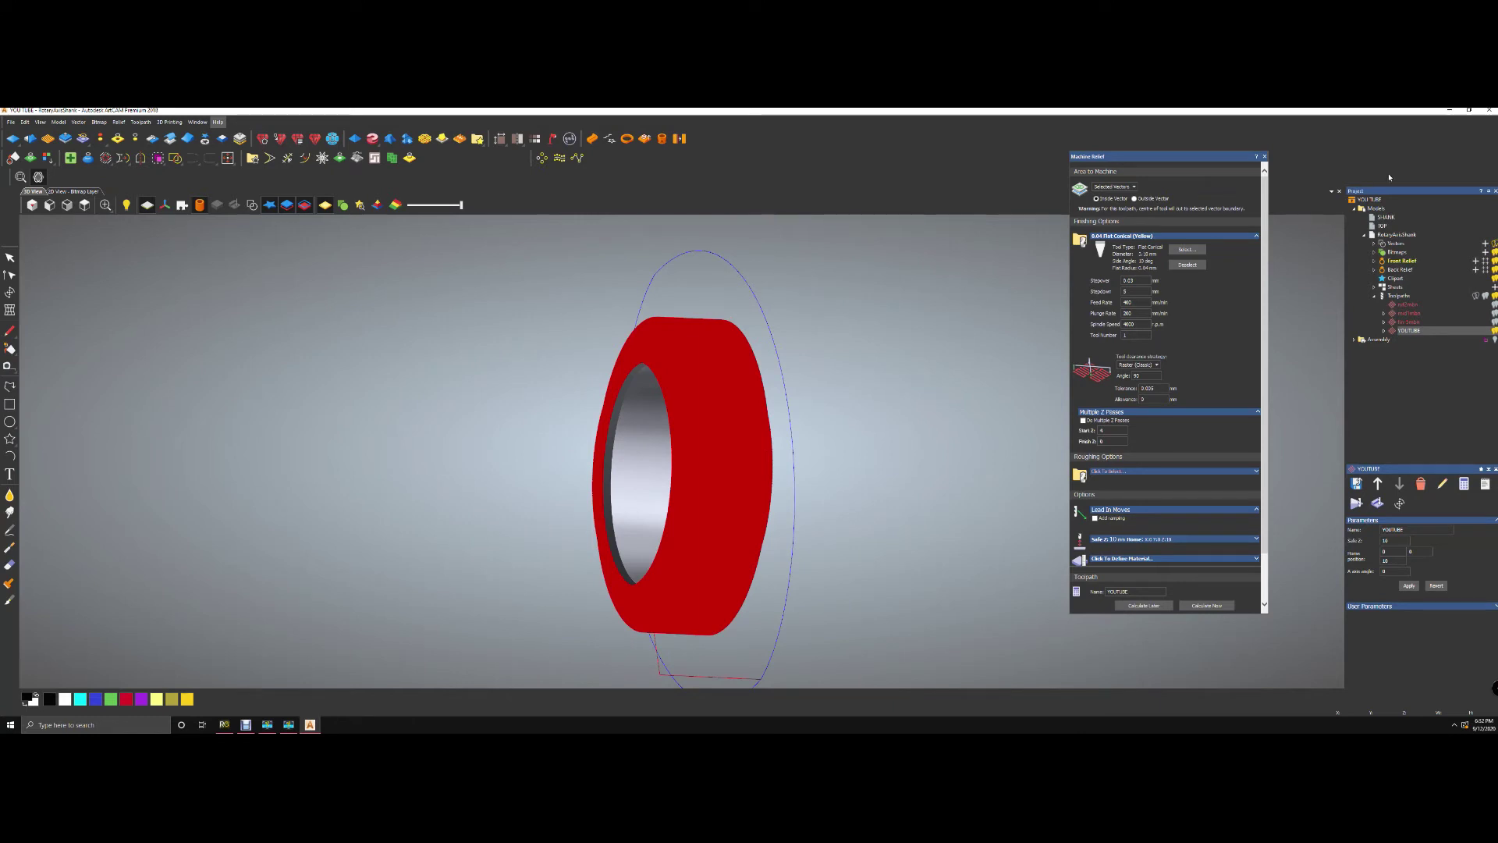
left_click(1265, 156)
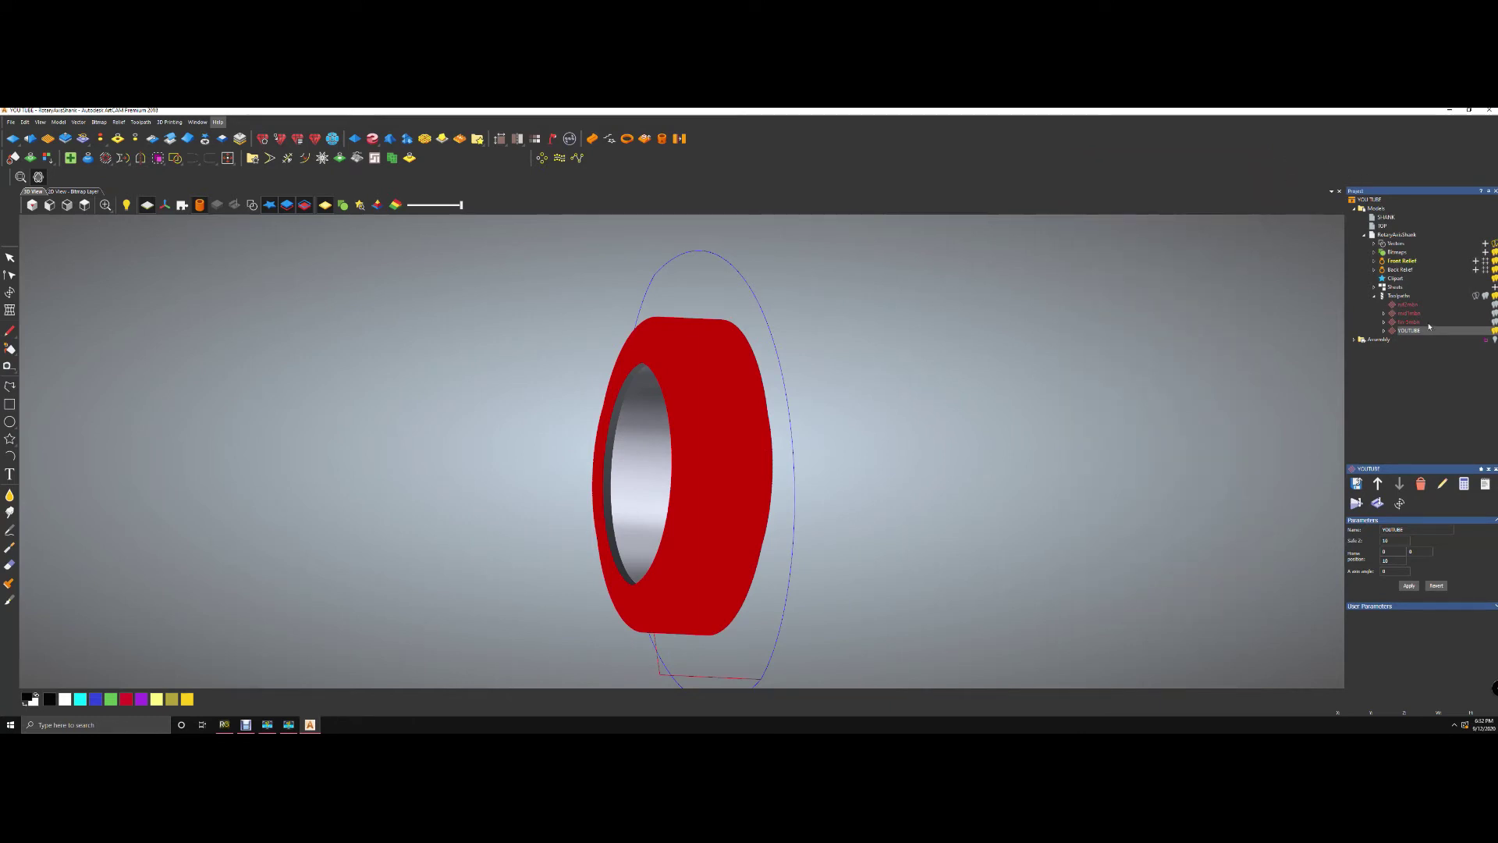
left_click_drag(672, 388, 518, 380)
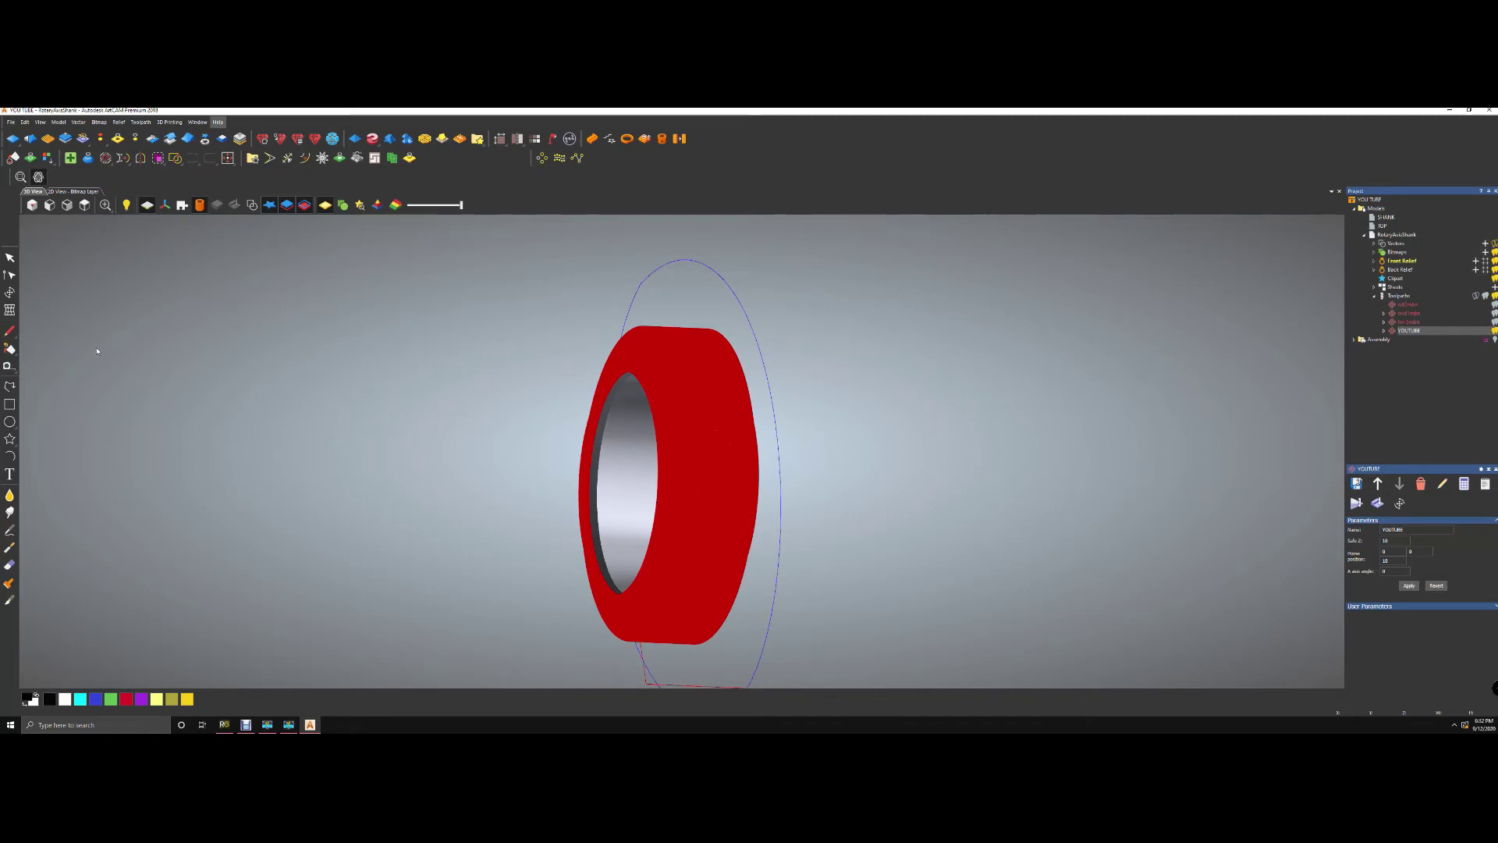
- Hide the YOUTUBE toolpath through Objects To Draw and redraw it together with the double sided rotary relief
left_click(127, 205)
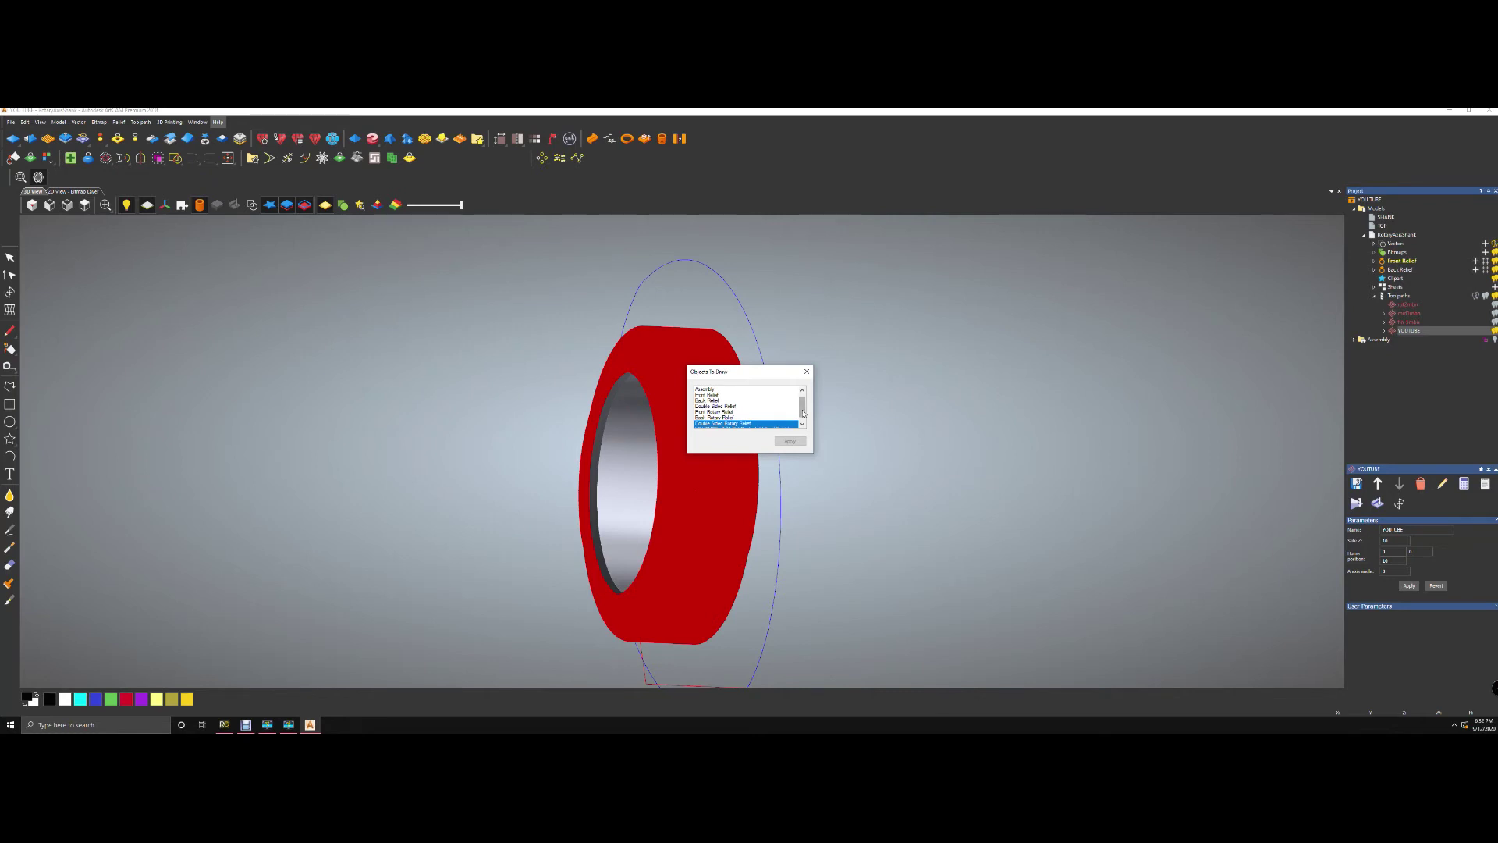
left_click_drag(802, 407, 802, 417)
left_click(747, 424)
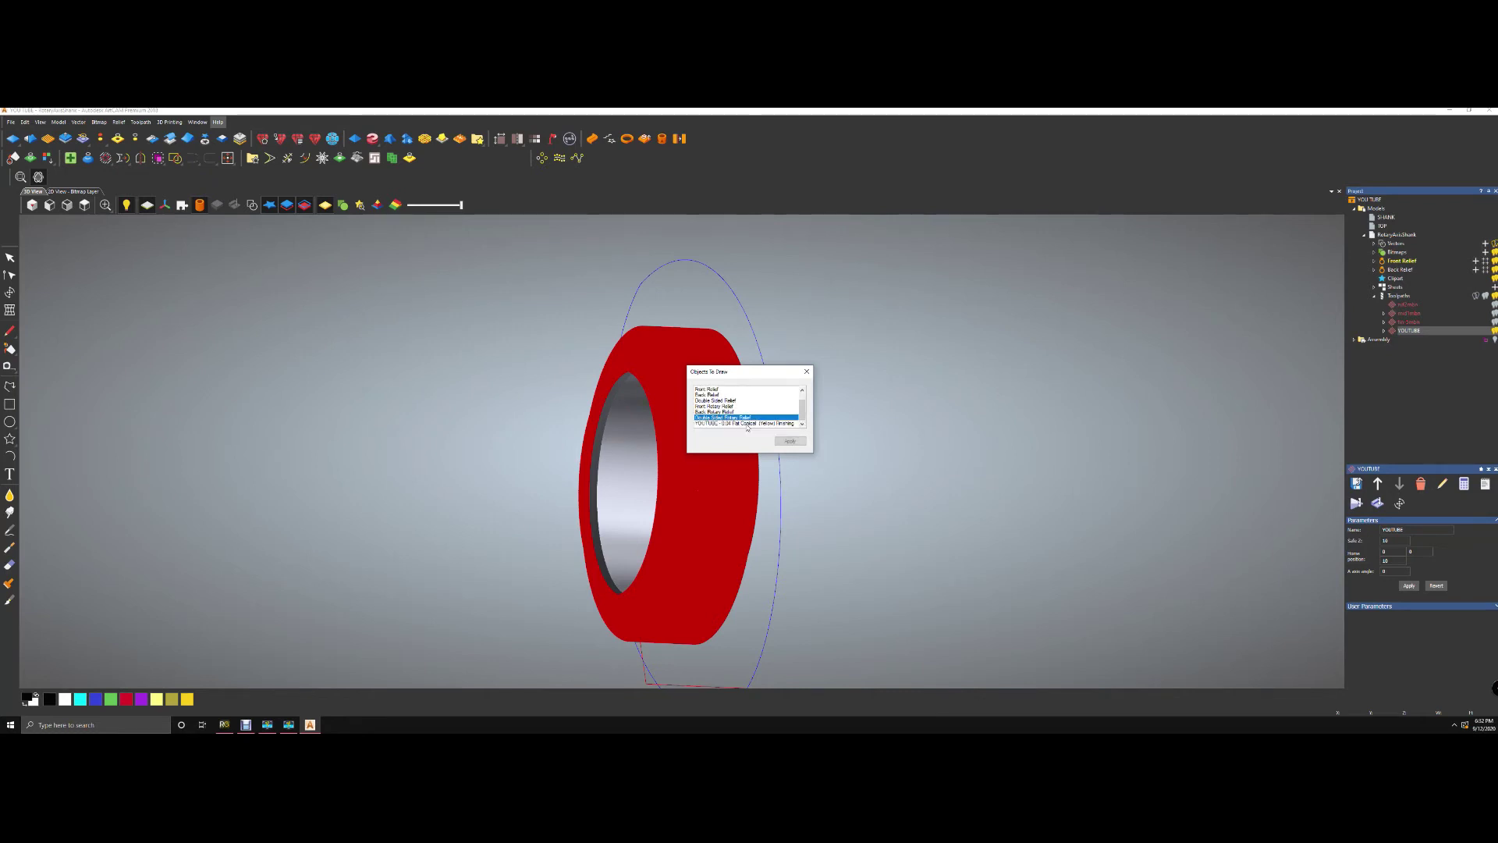
left_click(789, 441)
mouse_move(773, 371)
left_mouse_down()
mouse_move(837, 388)
mouse_move(1003, 335)
left_mouse_up()
left_click(1005, 387)
left_click(1018, 404)
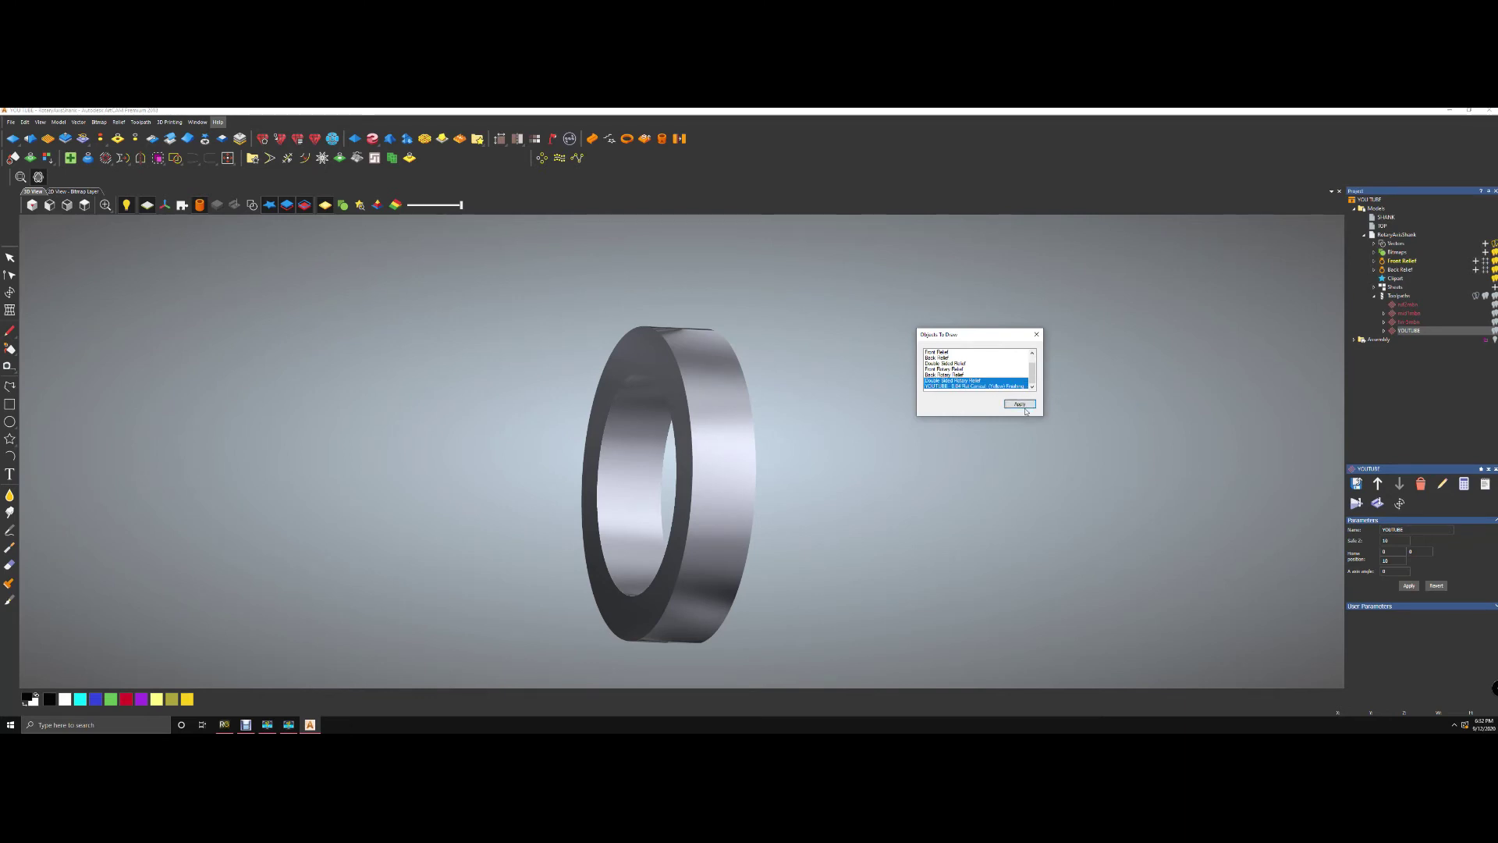
left_click(1036, 334)
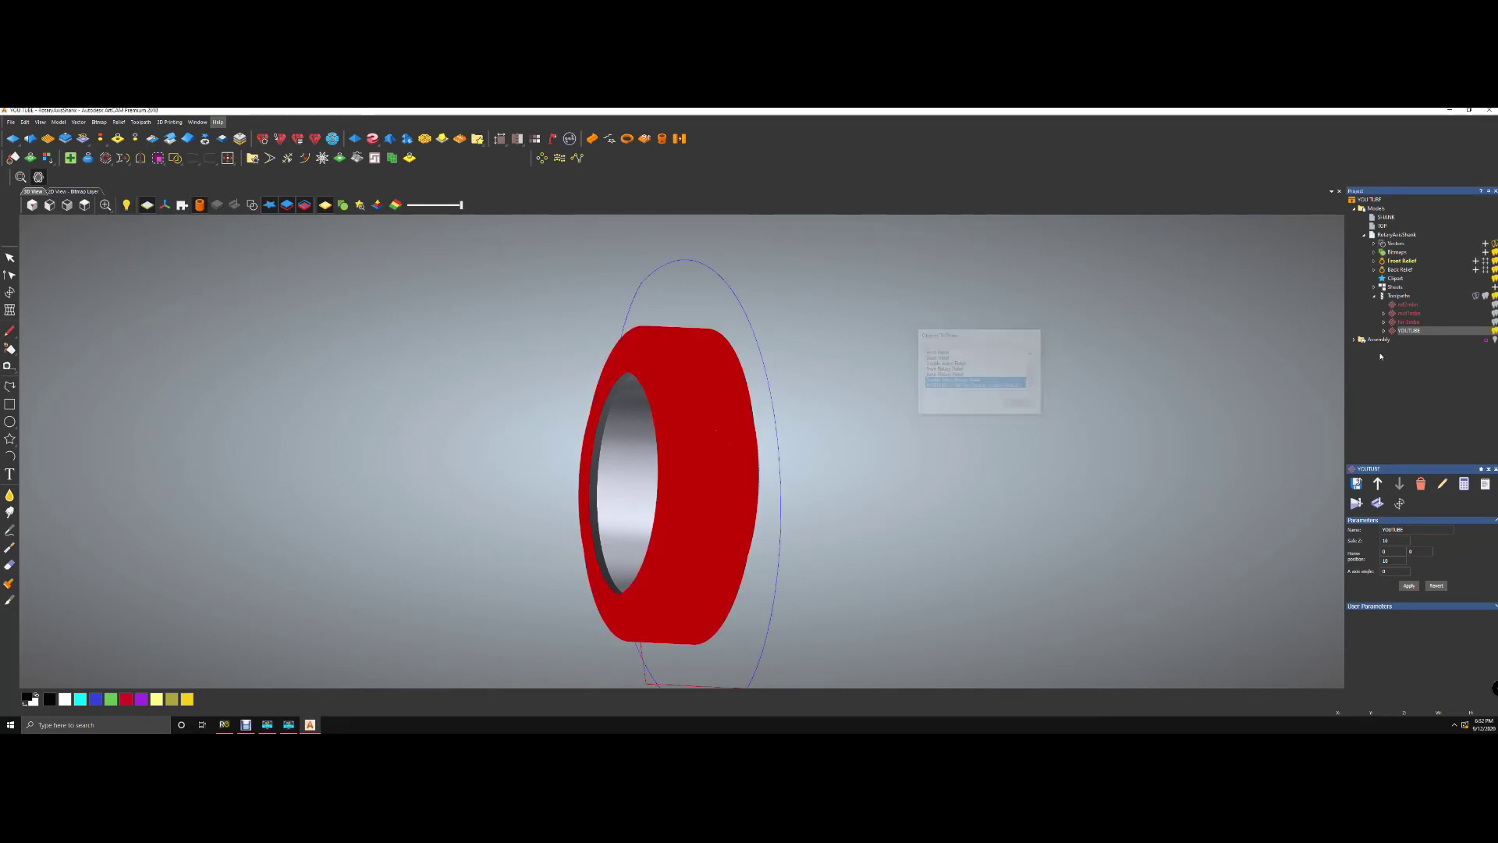
- Turn off the YOUTUBE toolpath's visibility in the project tree and widen the tree
left_click(1493, 330)
left_click(1492, 331)
left_click(1494, 332)
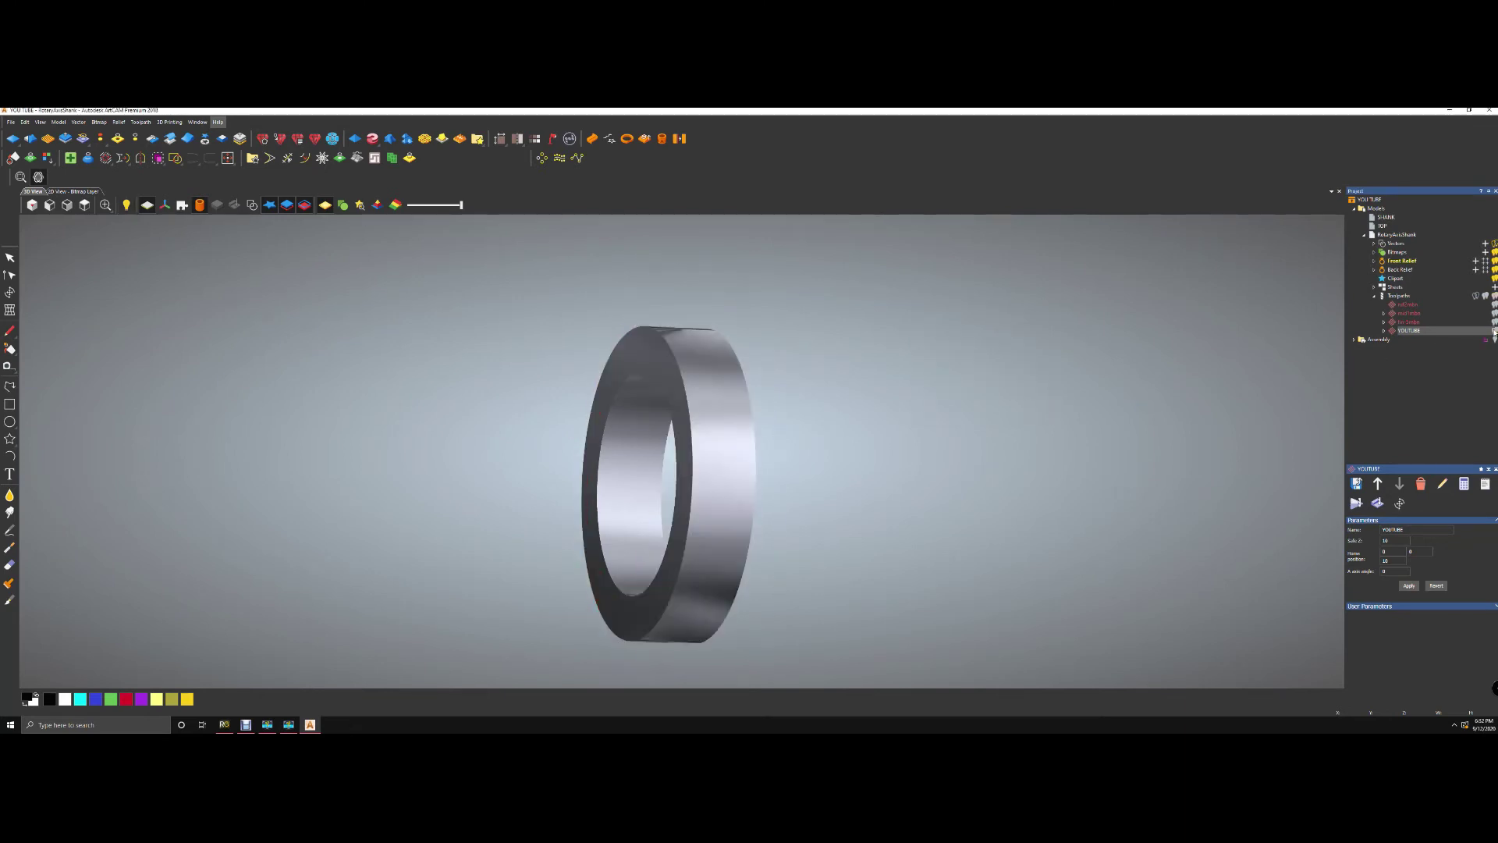
left_click_drag(1345, 265, 1321, 267)
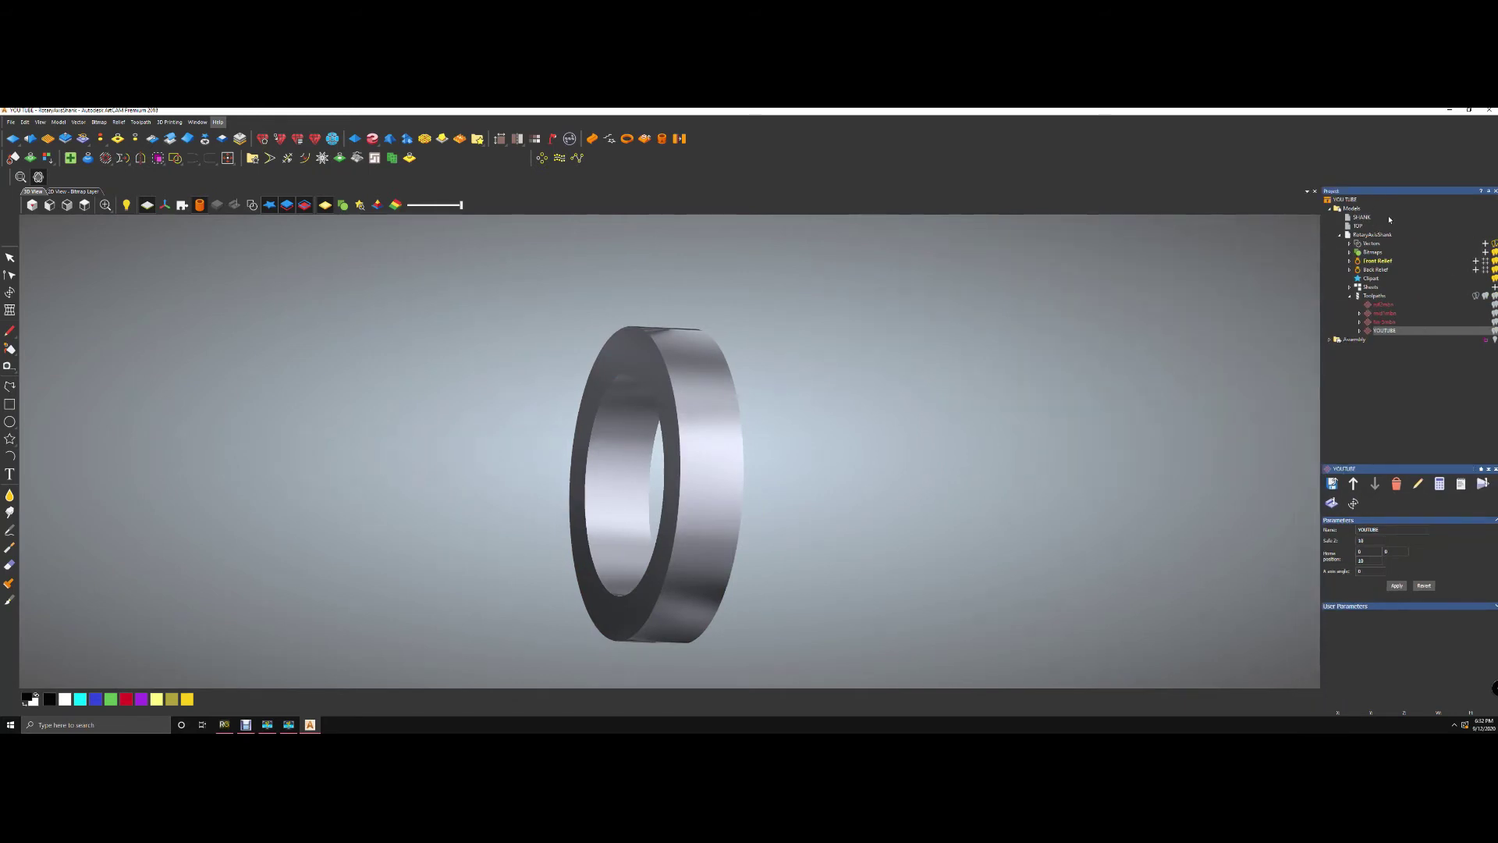
- Show the YOUTUBE toolpath around the ring again and check the parameters of its Flat Conical finishing toolpath
left_click_drag(1388, 188, 1486, 453)
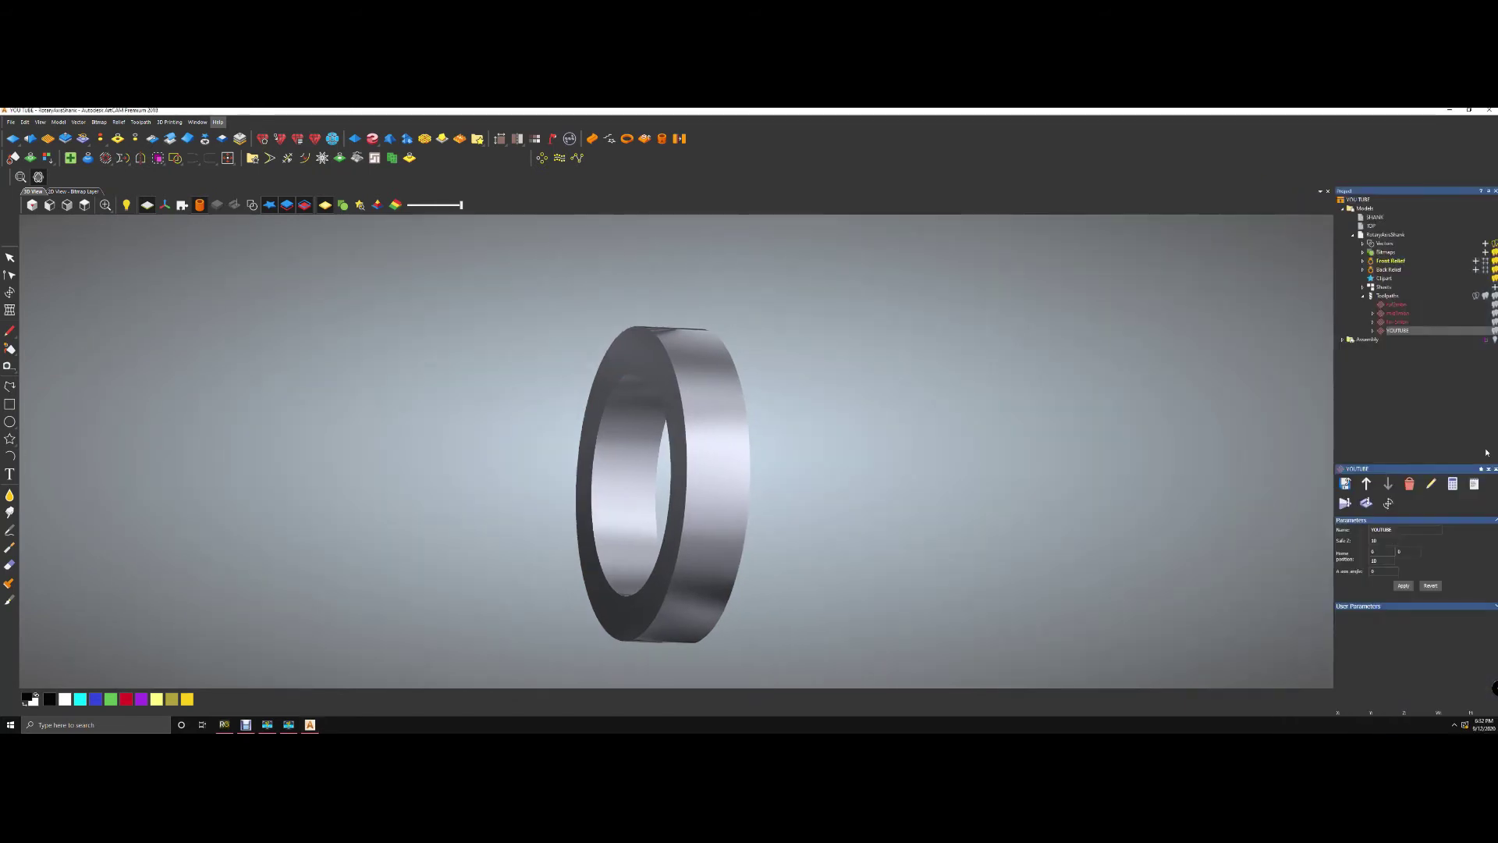
left_click(1494, 331)
left_click_drag(781, 416, 741, 451)
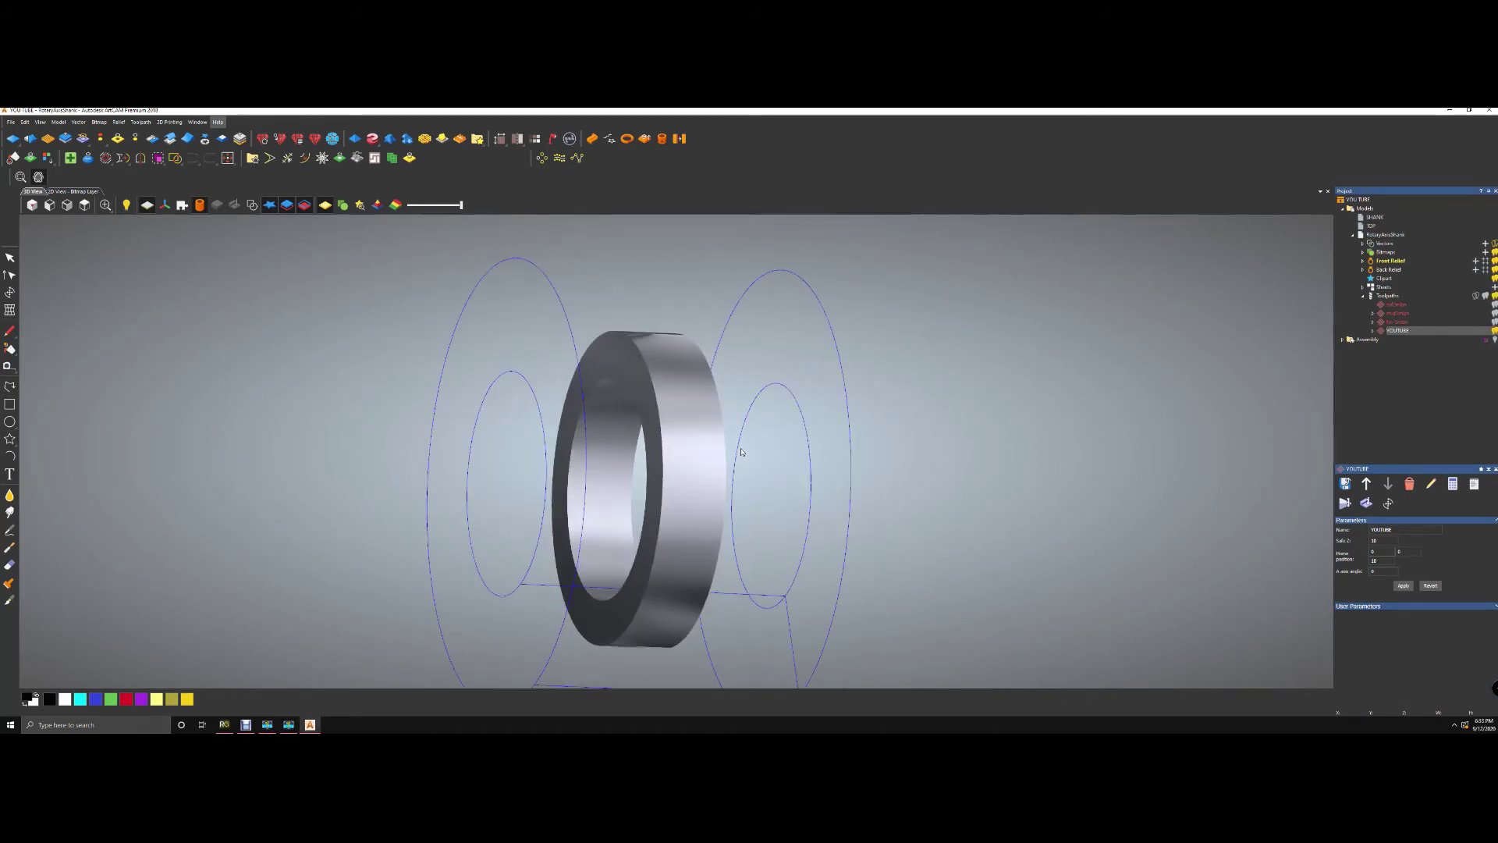
left_click_drag(965, 406, 850, 416)
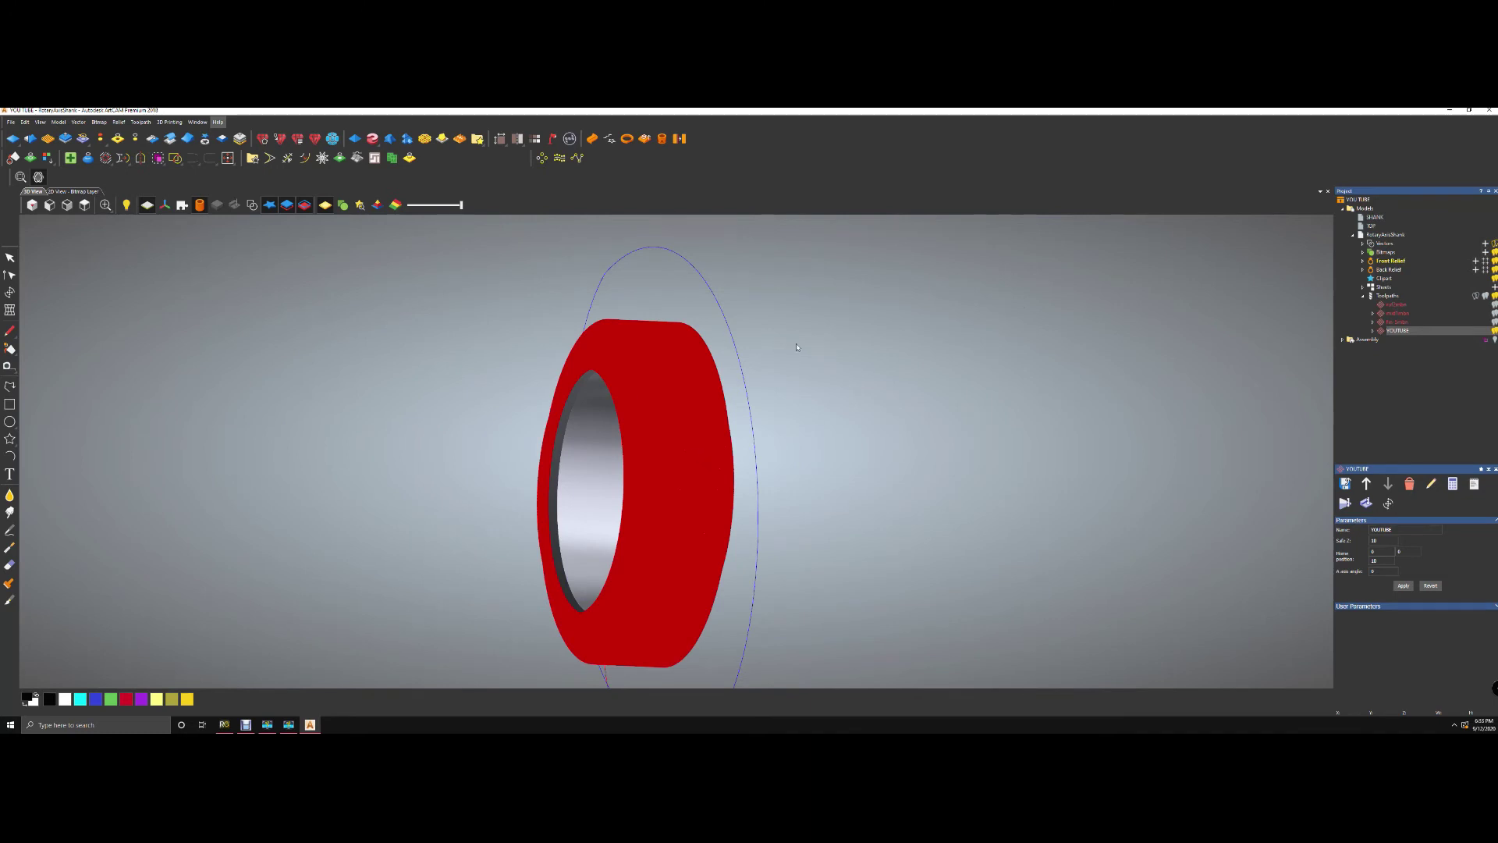
left_click(1373, 331)
left_click(1448, 340)
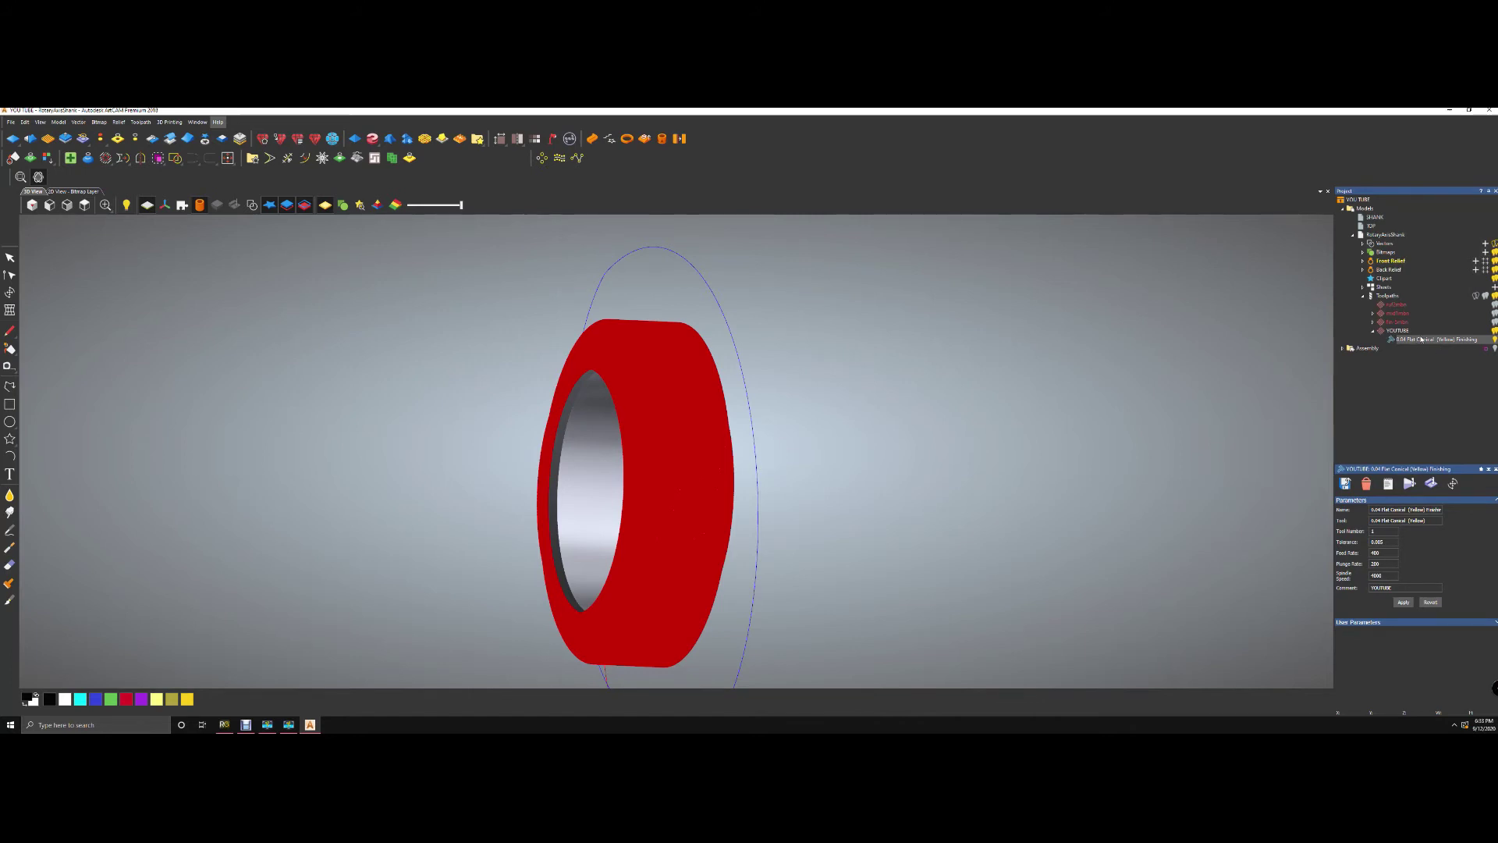
left_click(1373, 331)
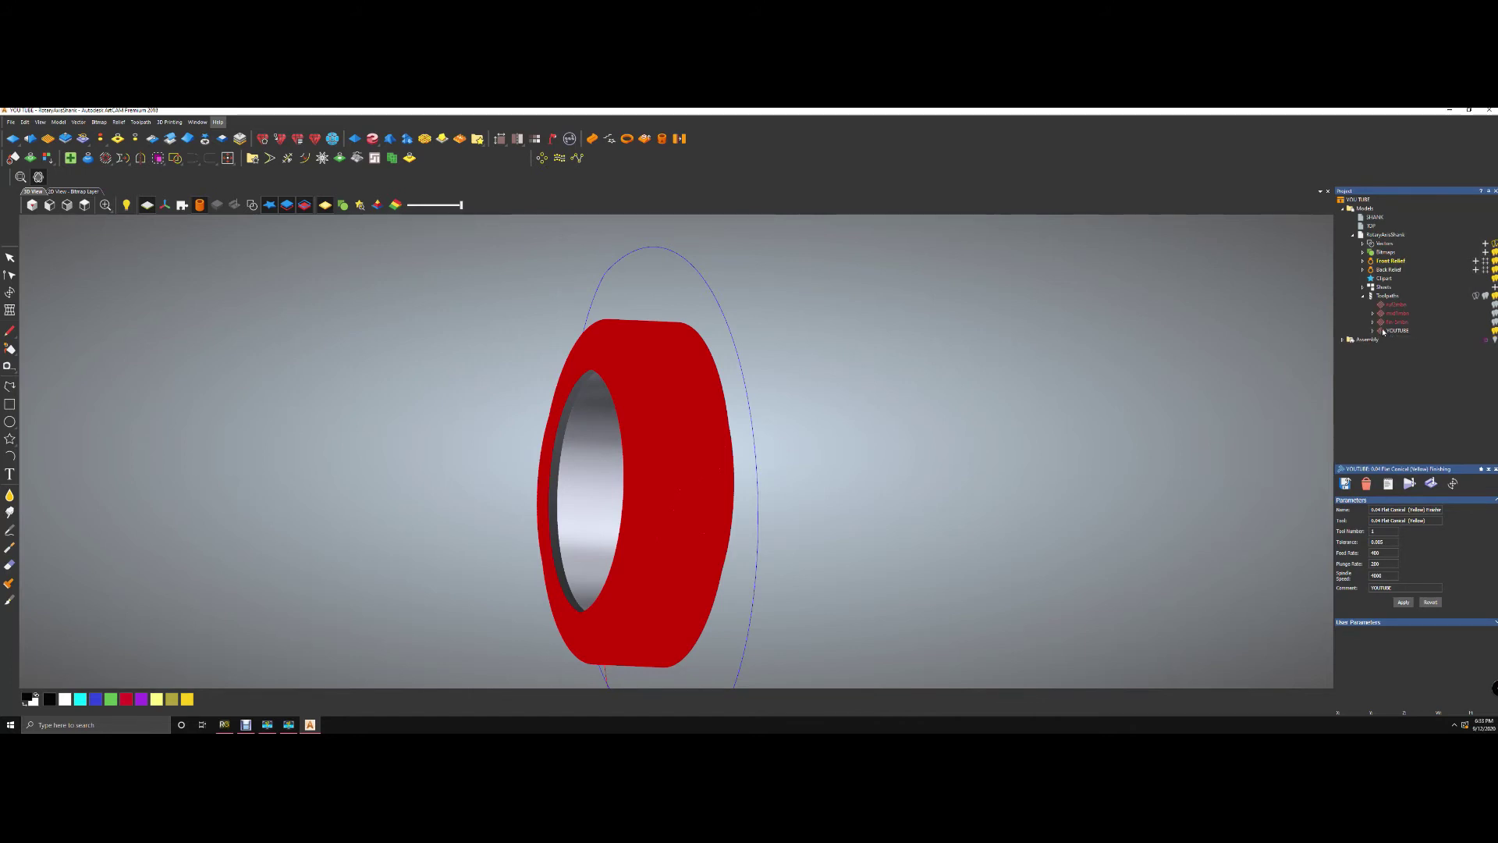
- Open the save settings for the YOUTUBE toolpath and choose Roland JWX Rotary (*.prn) as the machine file format
left_click(1395, 330)
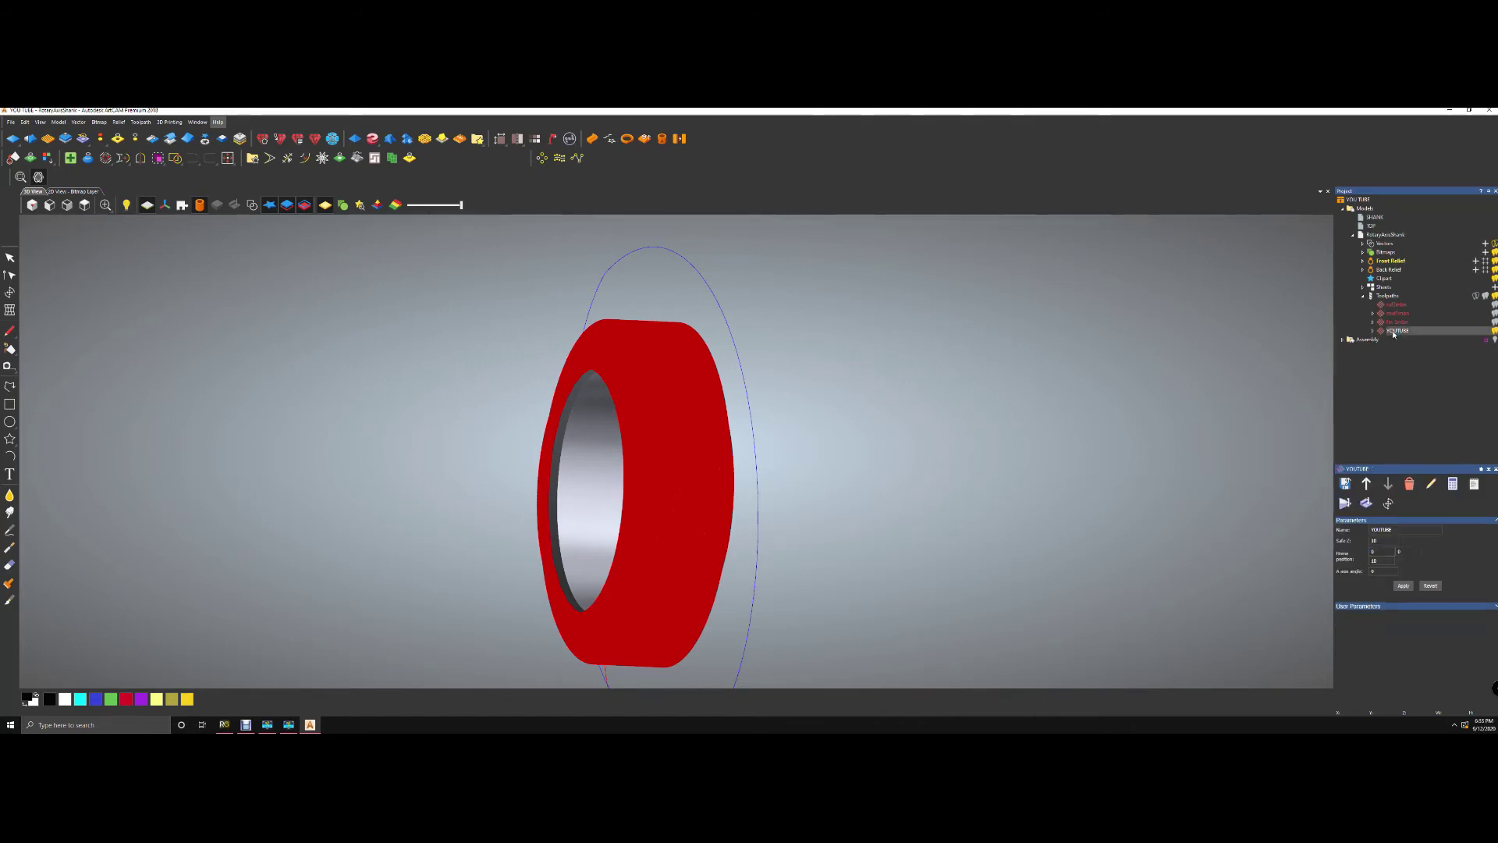
left_click(1345, 483)
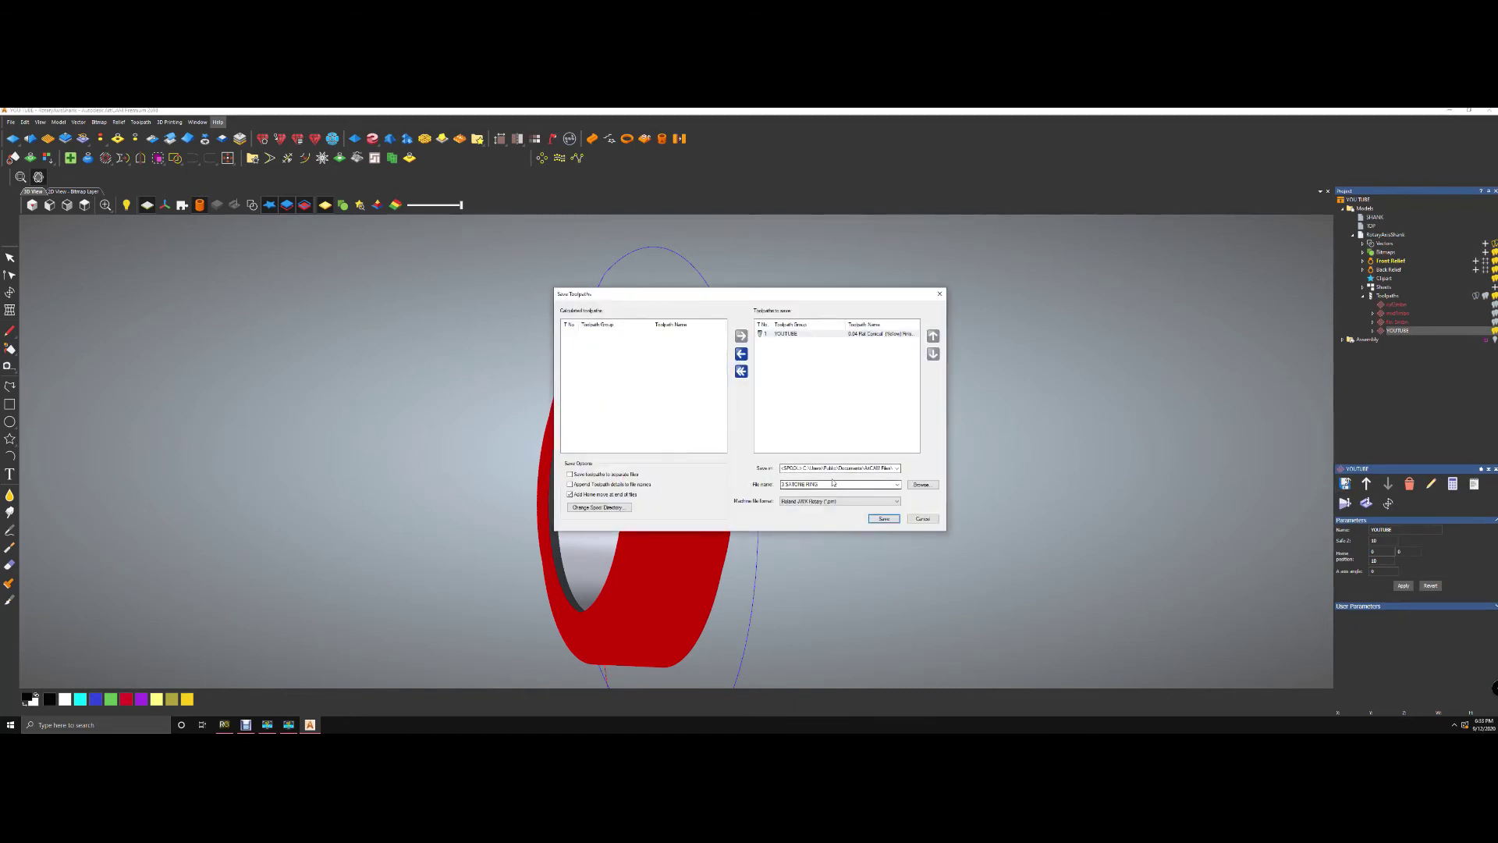
left_click(858, 501)
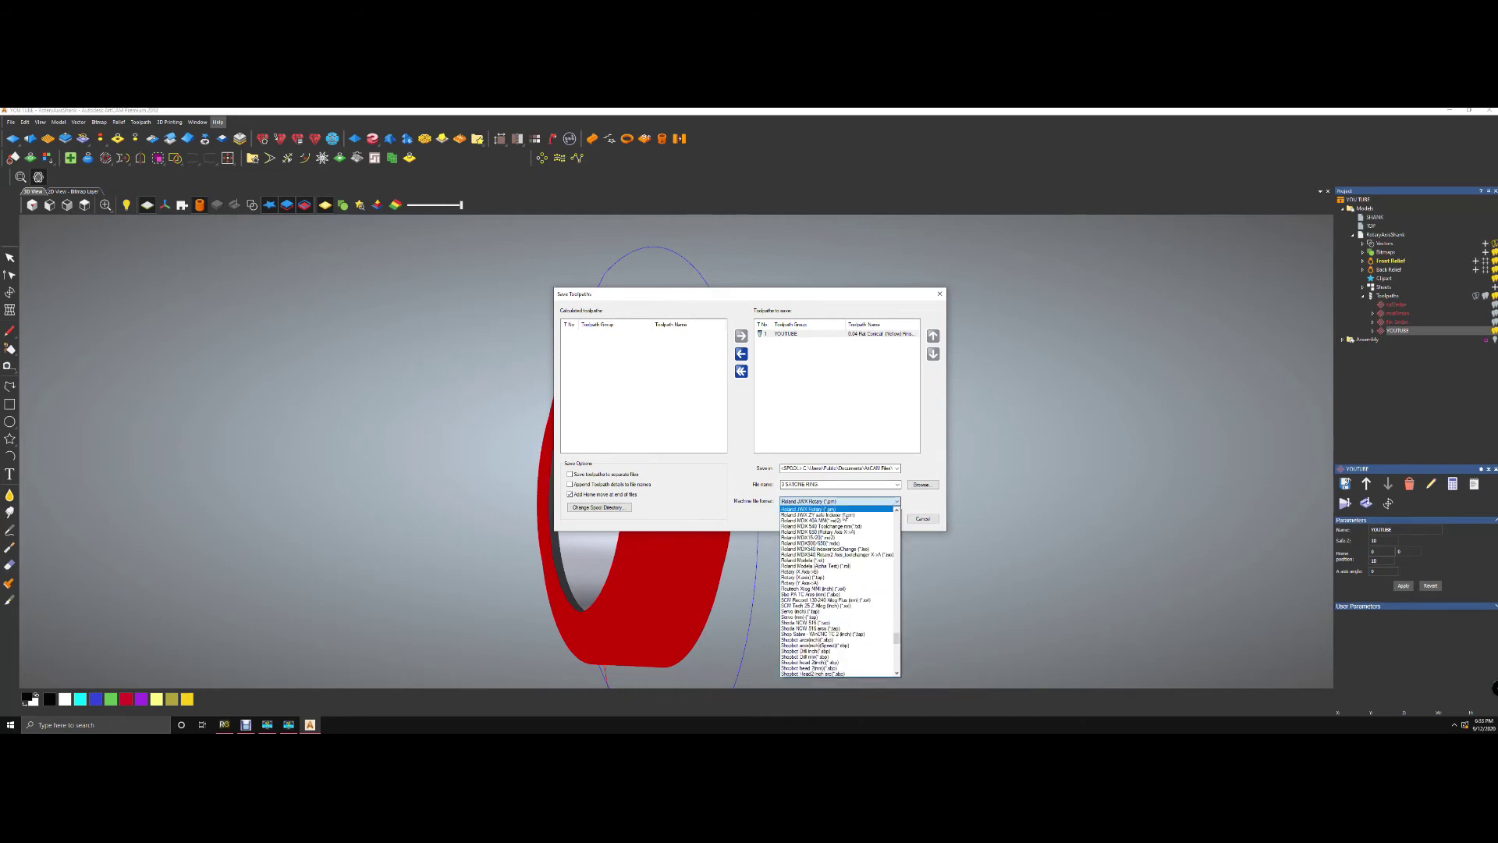
scroll(834, 596, "up", 3)
scroll(835, 591, "up", 6)
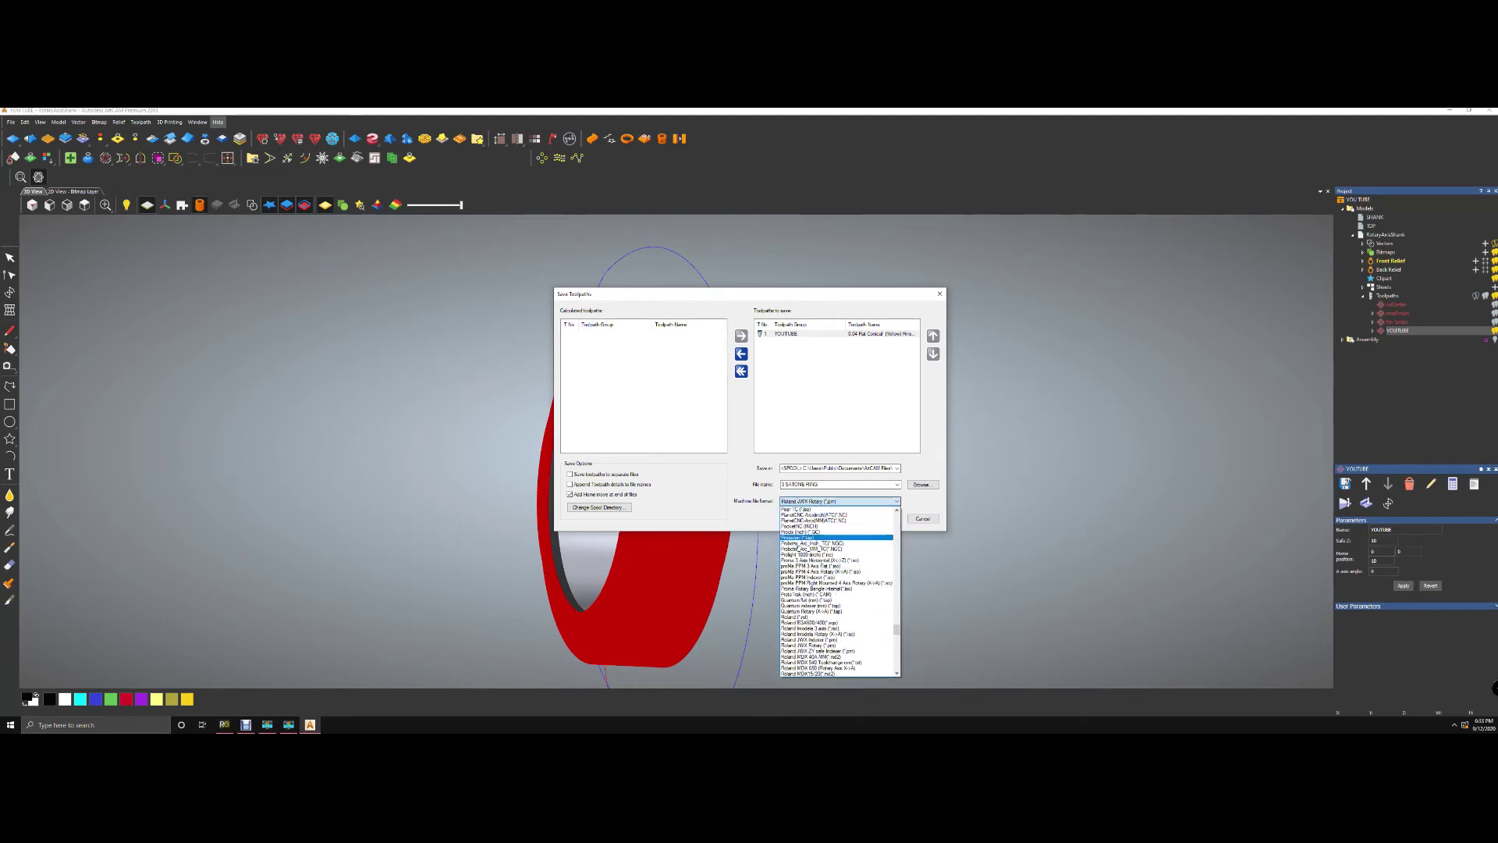
scroll(812, 591, "down", 3)
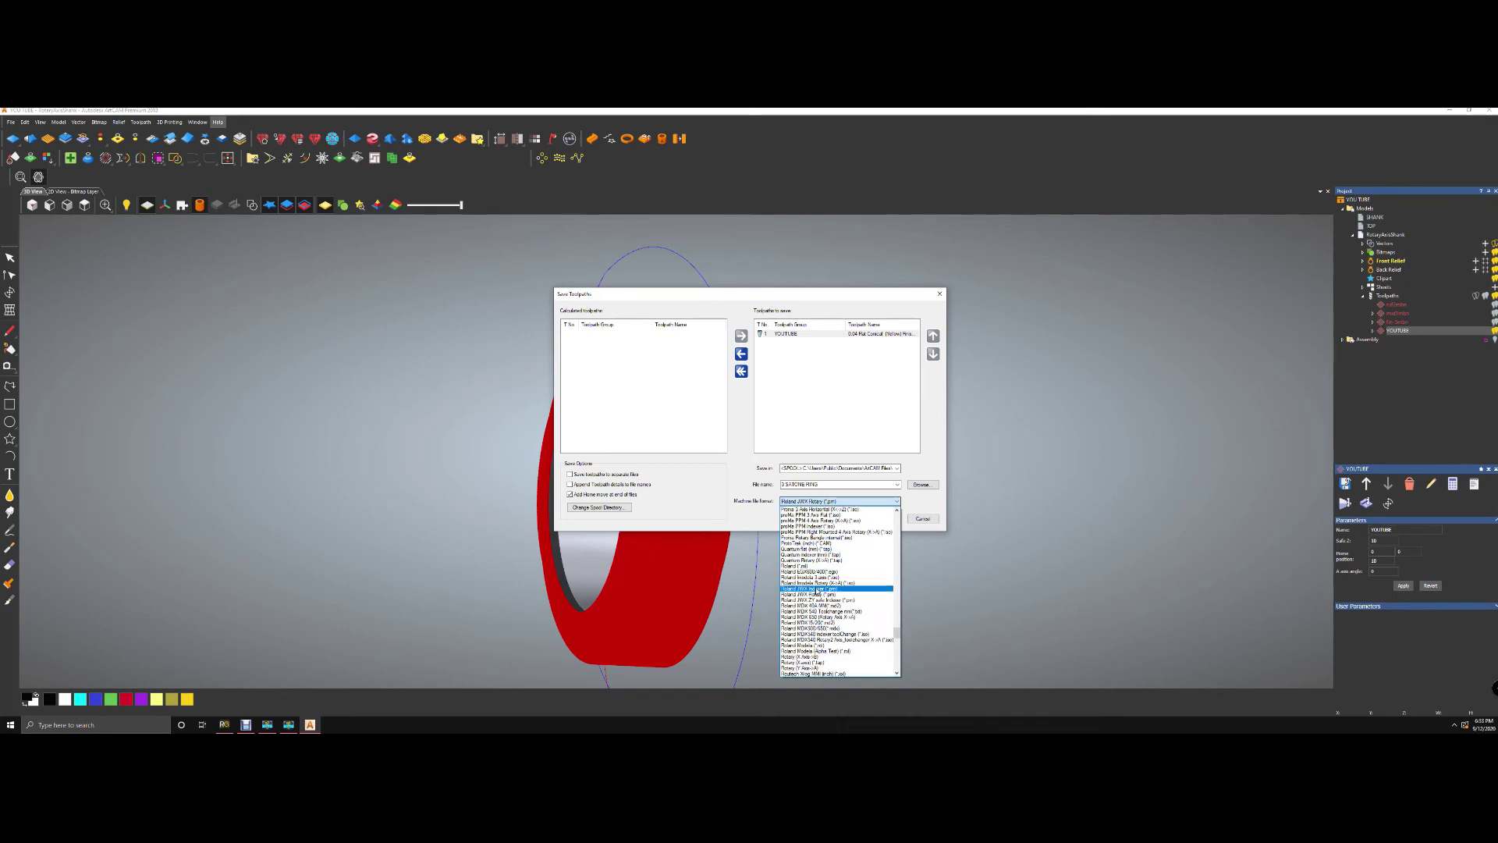
scroll(819, 589, "down", 6)
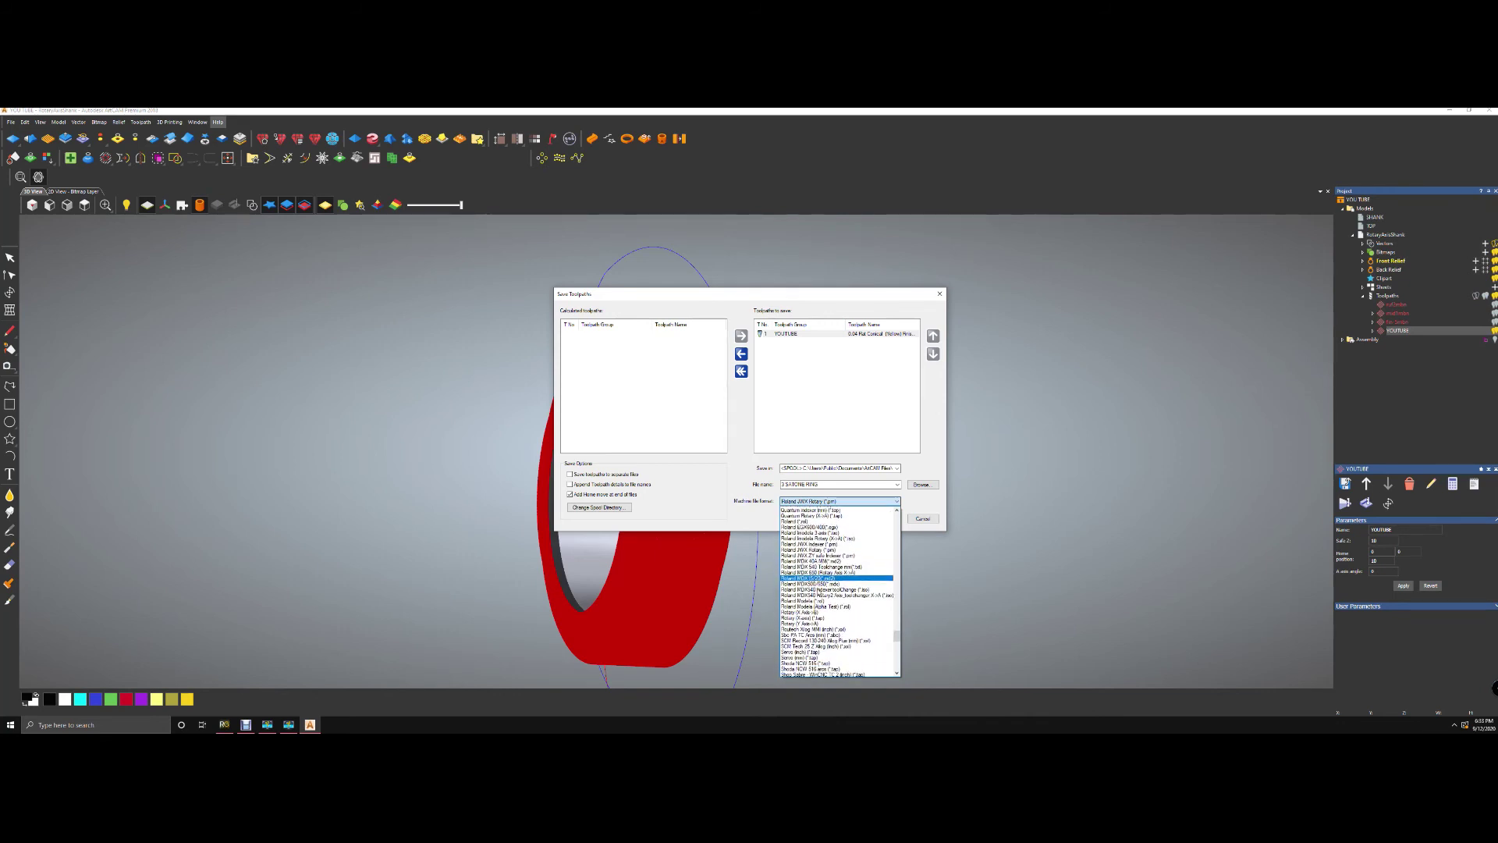
scroll(818, 589, "up", 1)
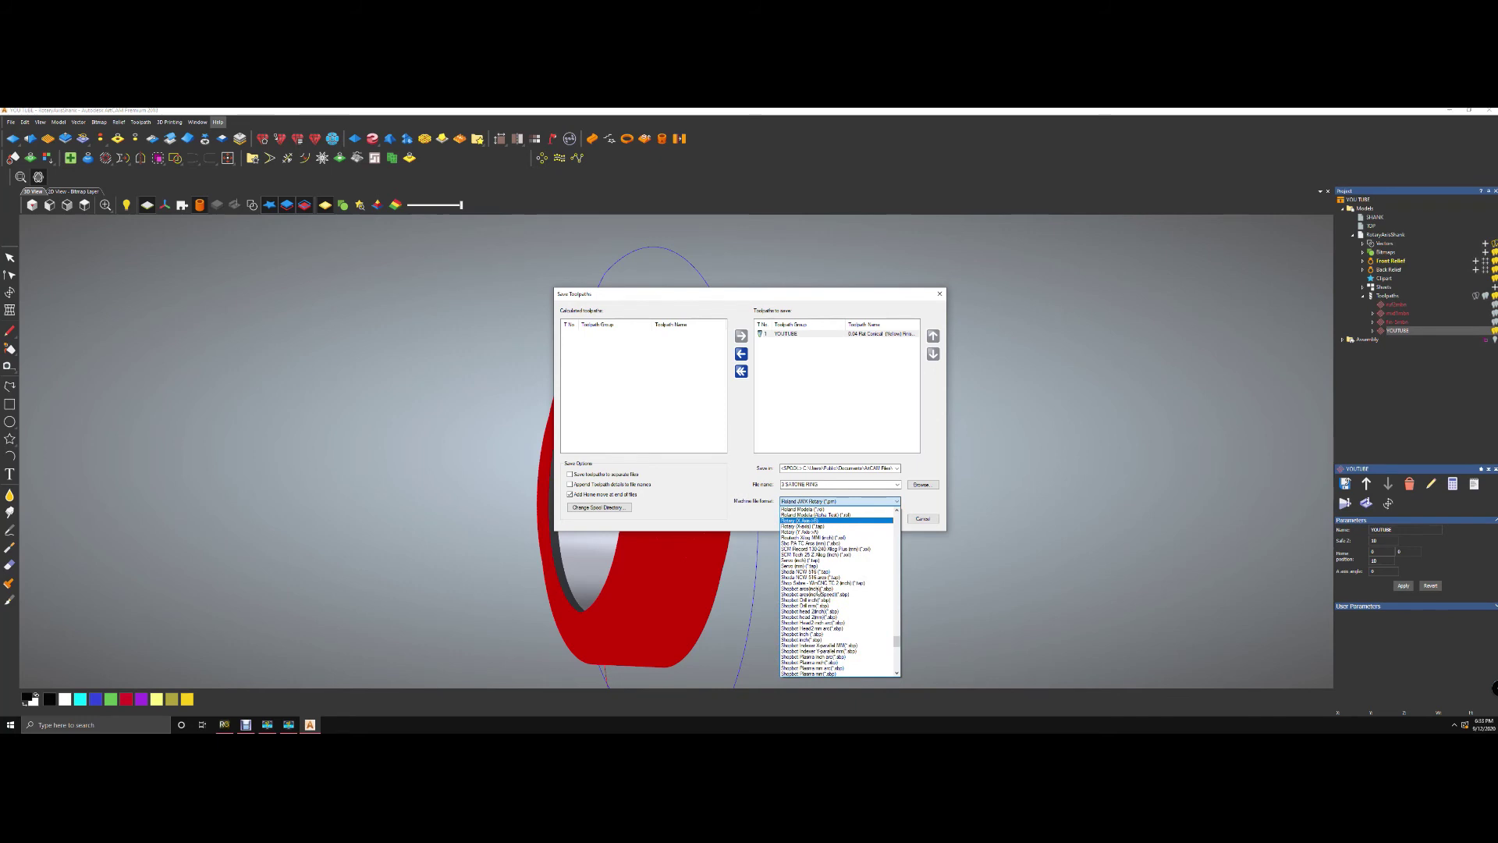
scroll(827, 591, "up", 7)
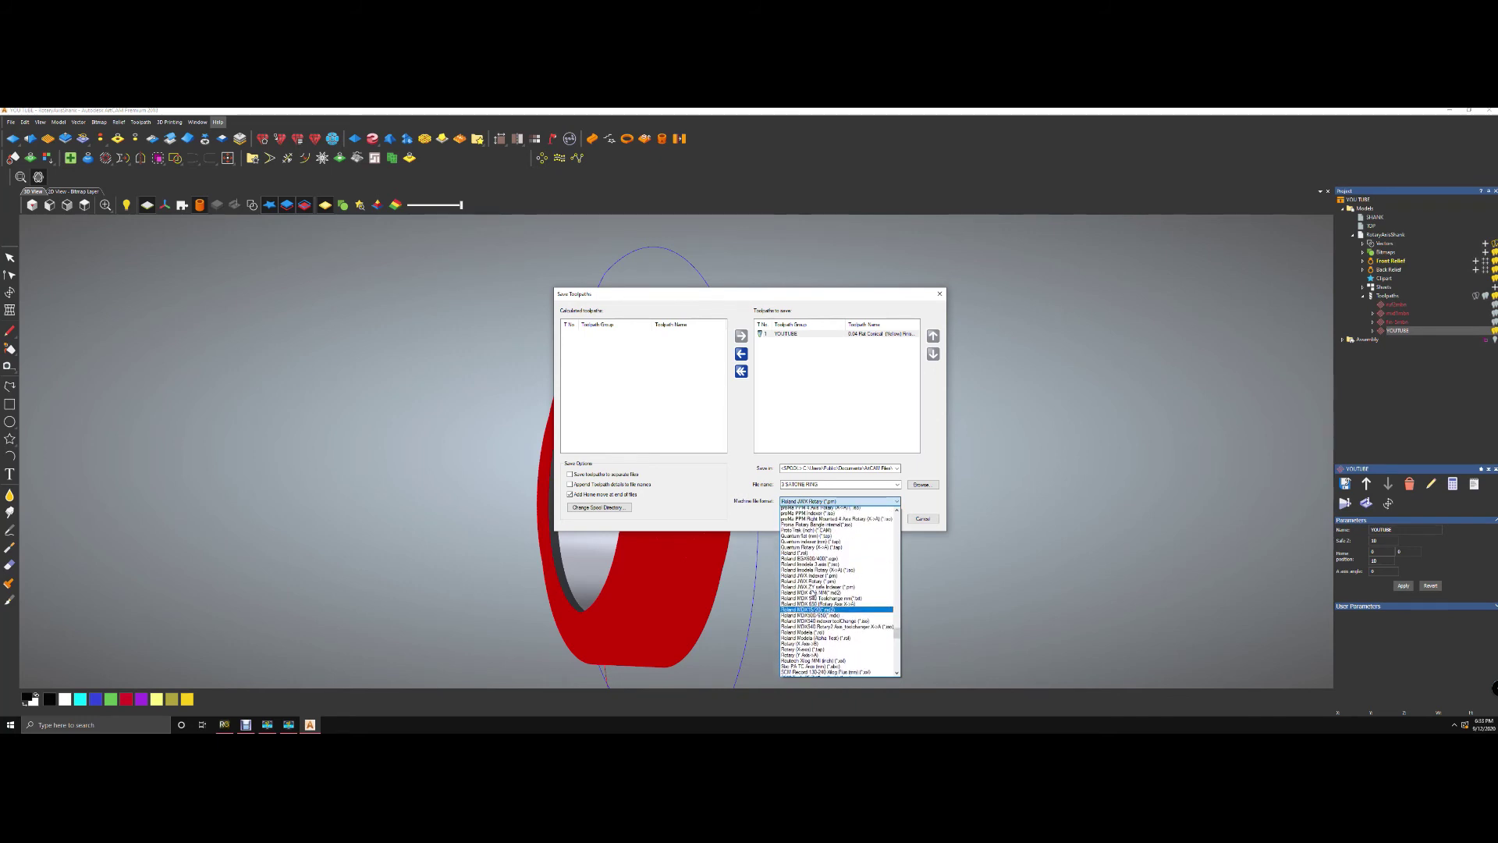
scroll(814, 595, "up", 6)
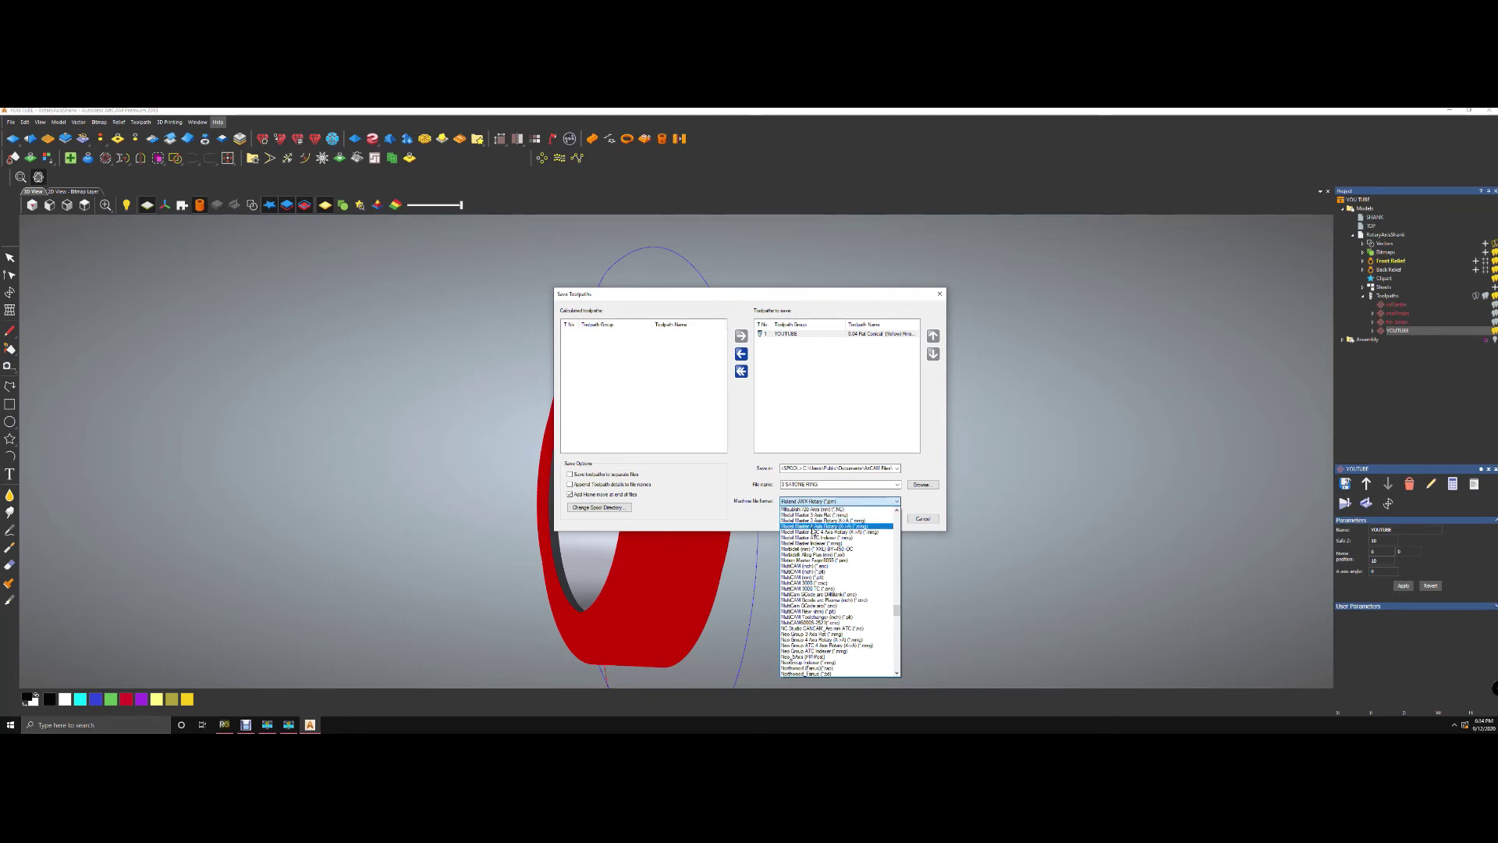
scroll(852, 628, "down", 12)
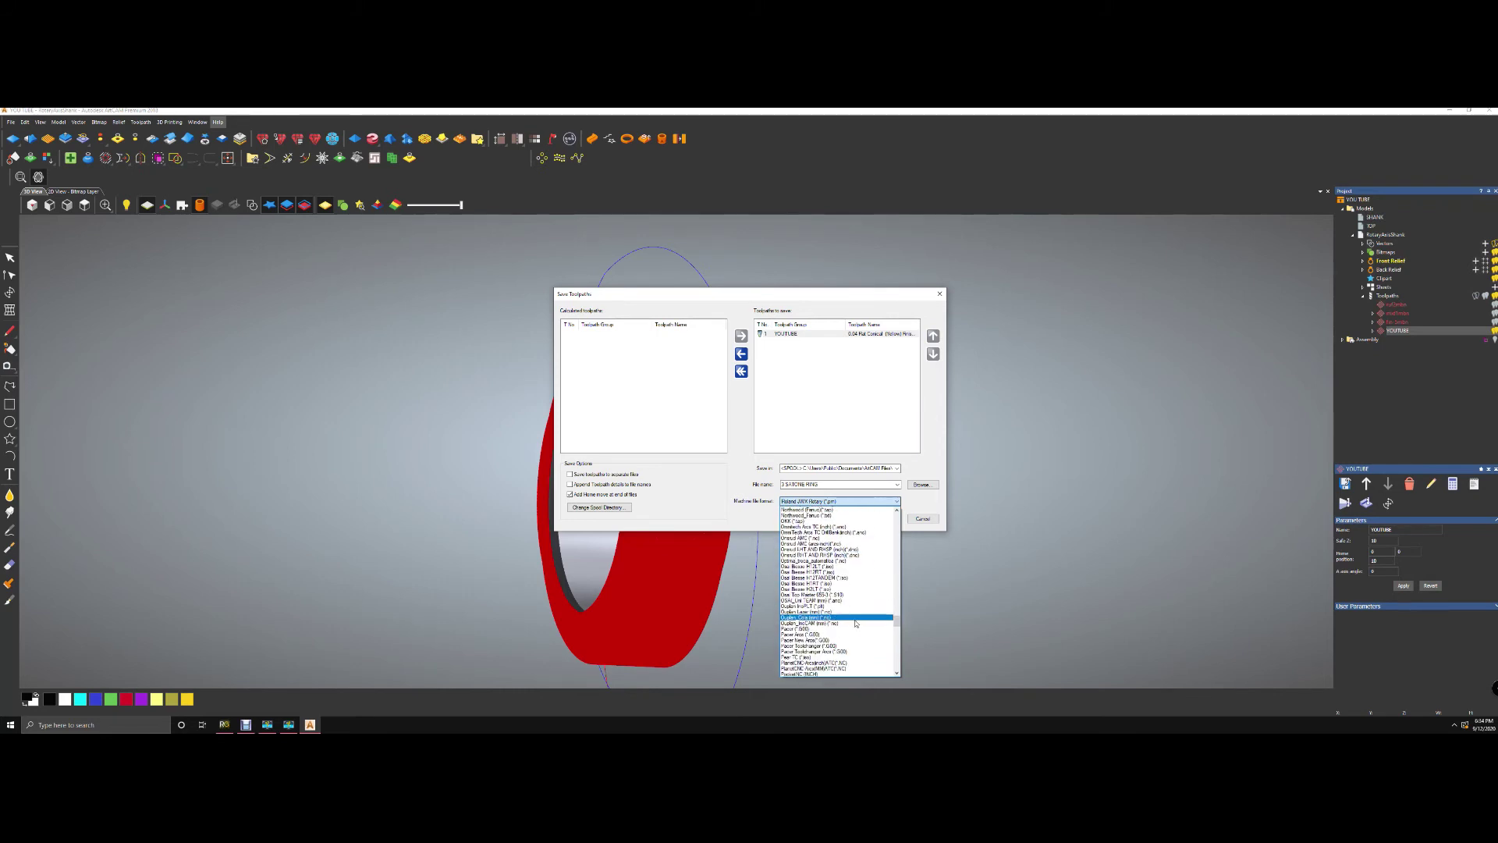
scroll(851, 628, "down", 8)
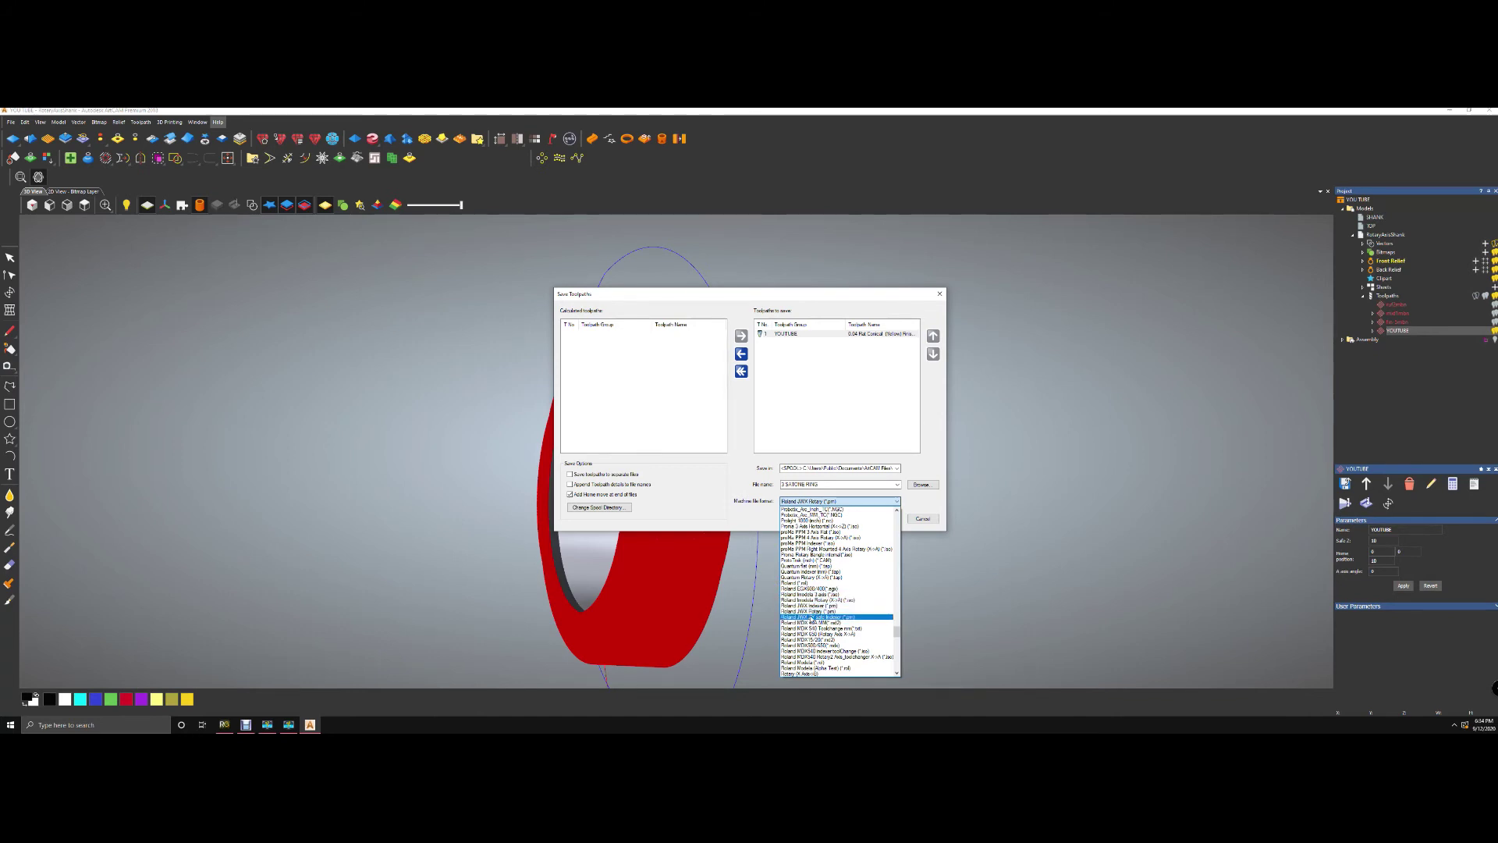
left_click(812, 610)
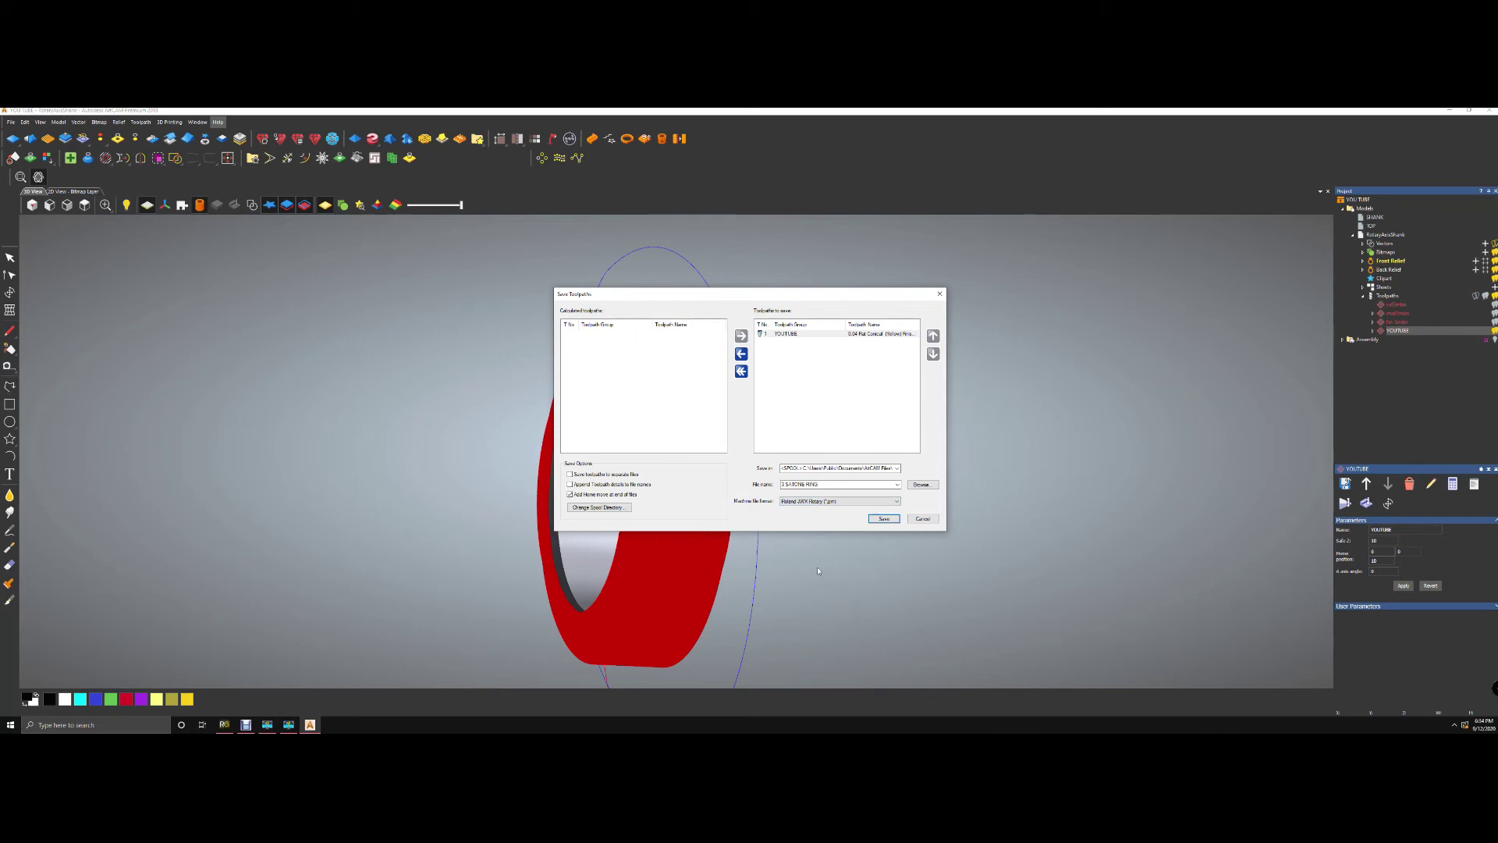
- Look through the existing toolpath files in the A TOOLPATH FRONT output folder
left_click(828, 501)
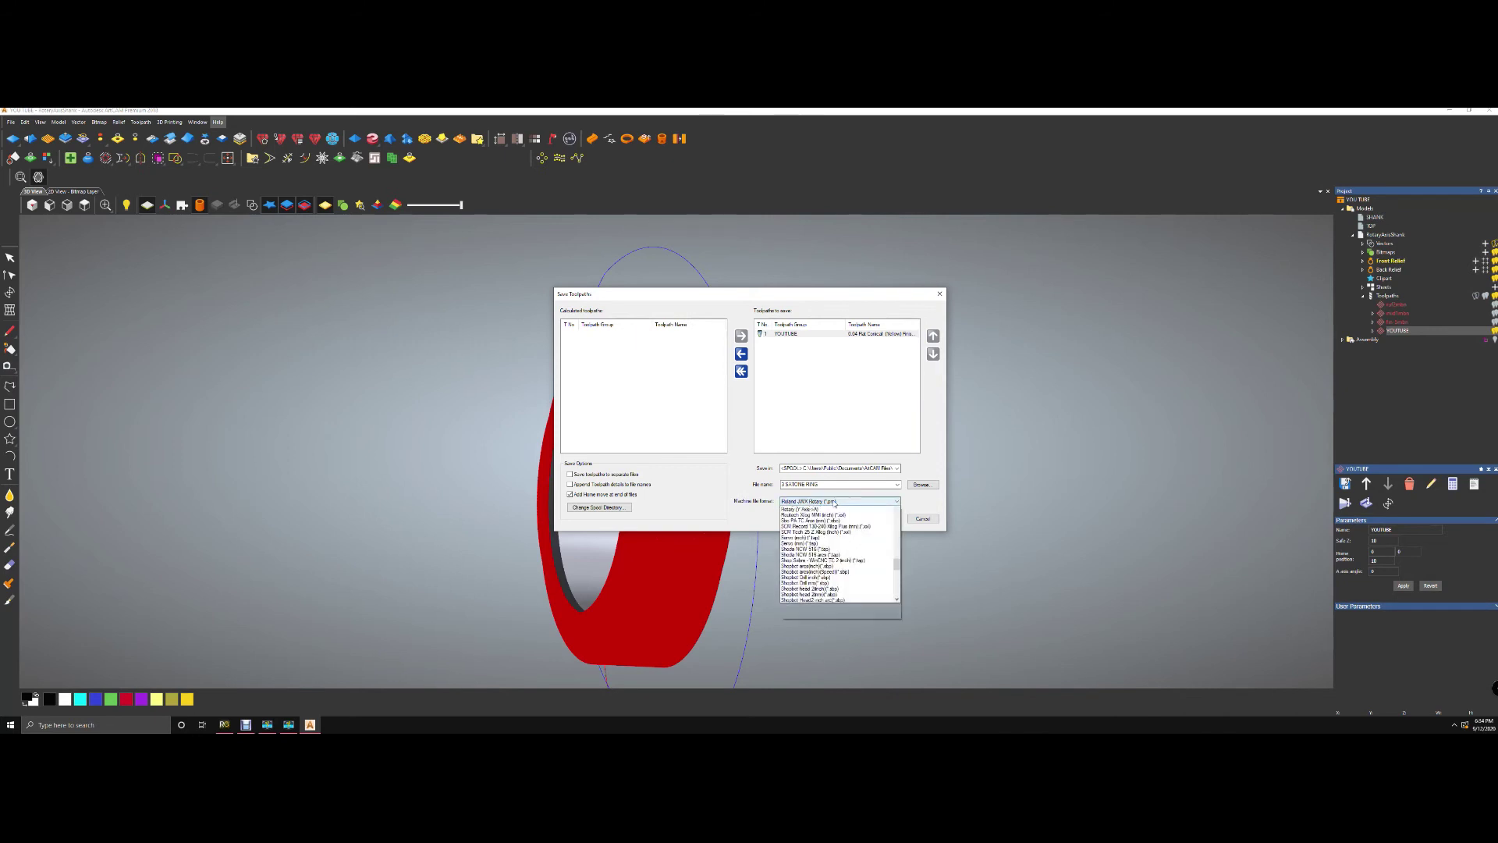
left_click(850, 483)
left_click(922, 484)
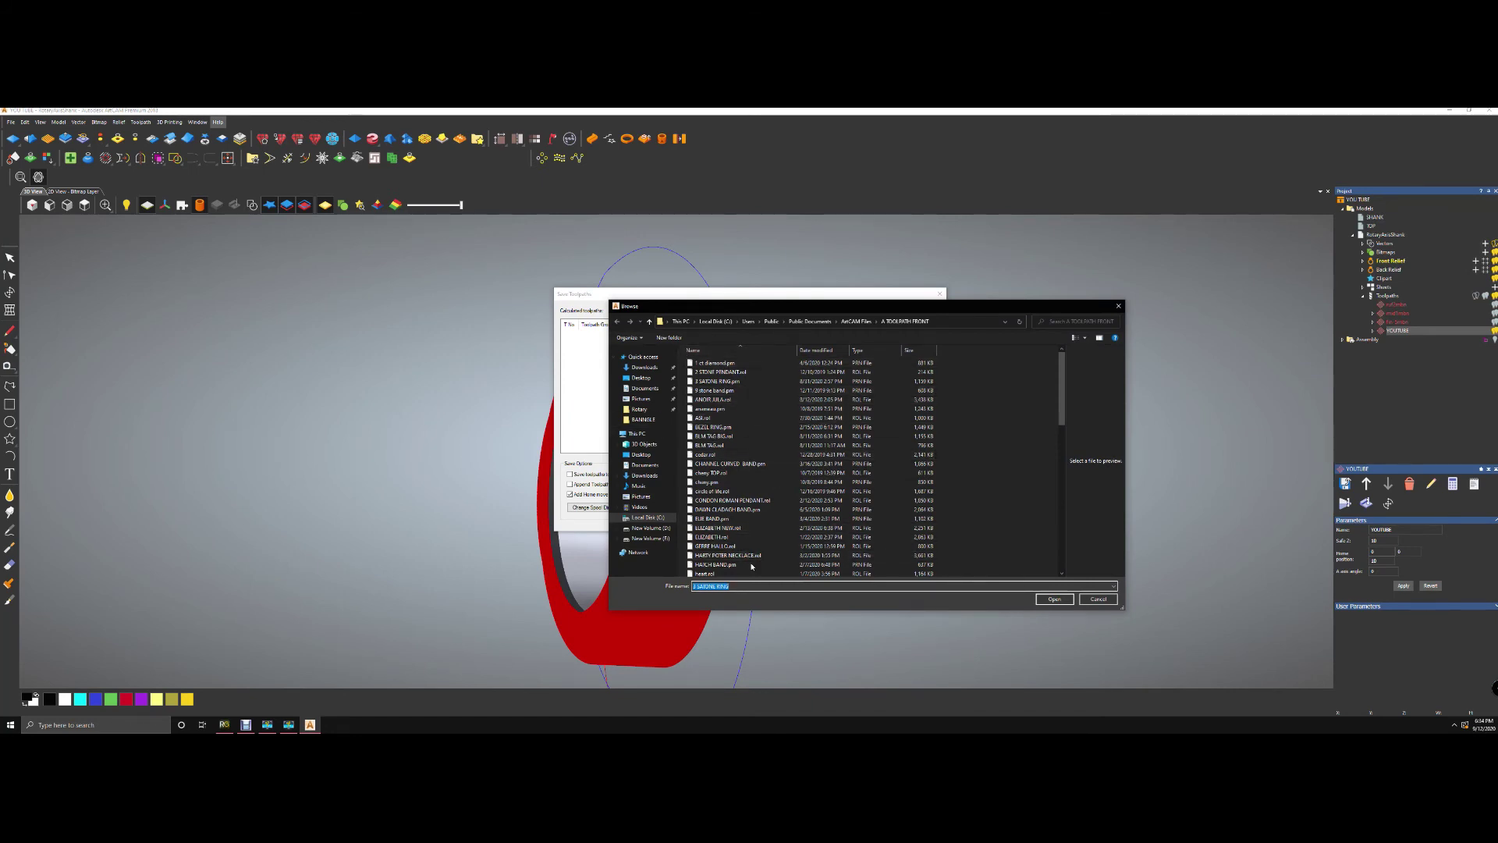
left_click(1099, 598)
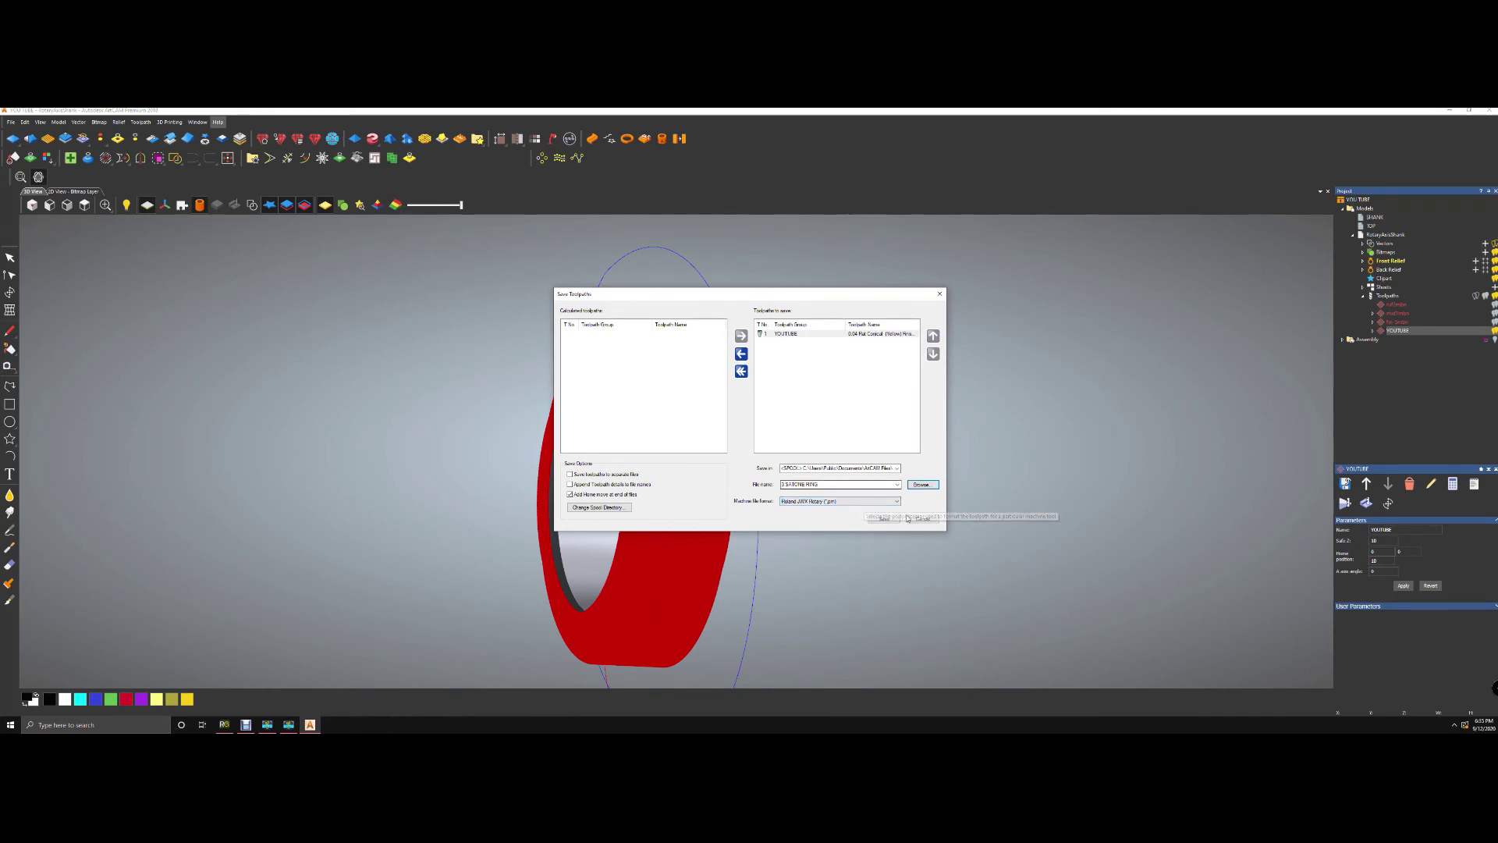
- Save the YOUTUBE toolpath over the existing machine file and close the Save Toolpaths dialog
left_click(883, 520)
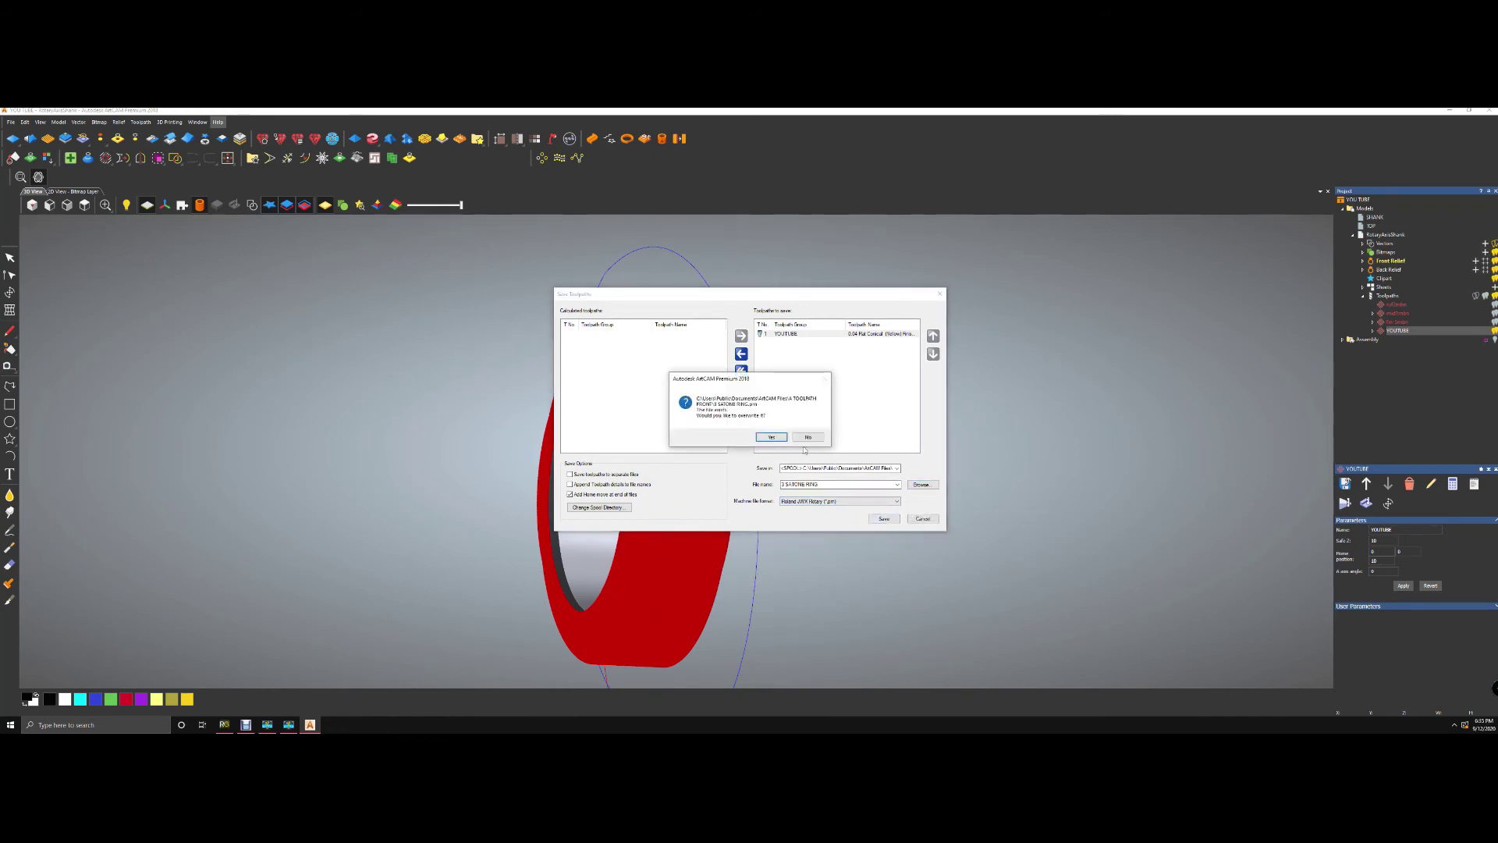
left_click(770, 435)
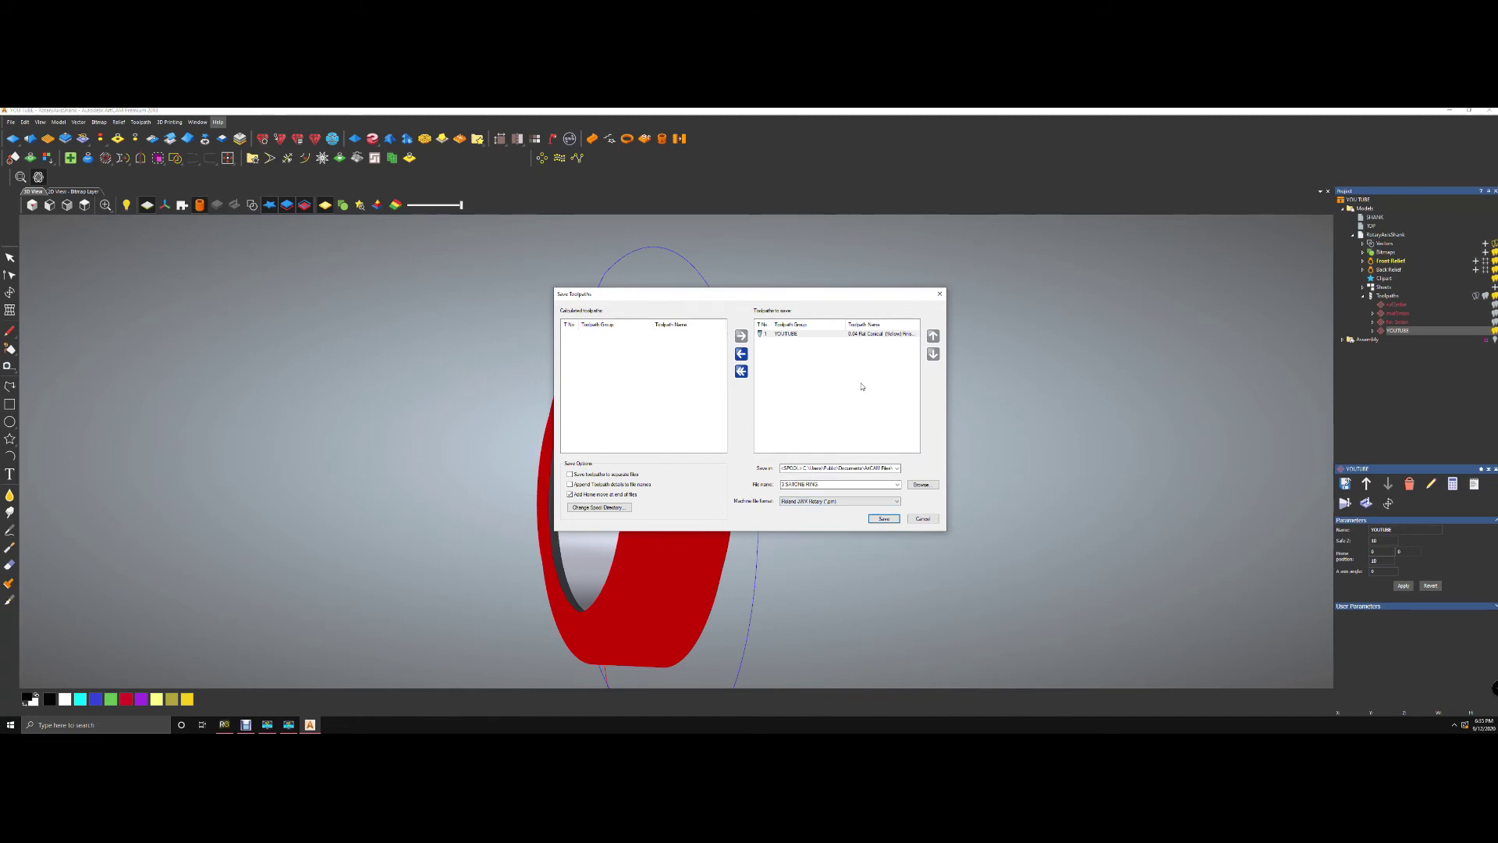
left_click(940, 294)
- Turn off the YOUTUBE toolpath's visibility so only the ring relief is drawn
scroll(851, 481, "down", 5)
left_click_drag(850, 481, 535, 302)
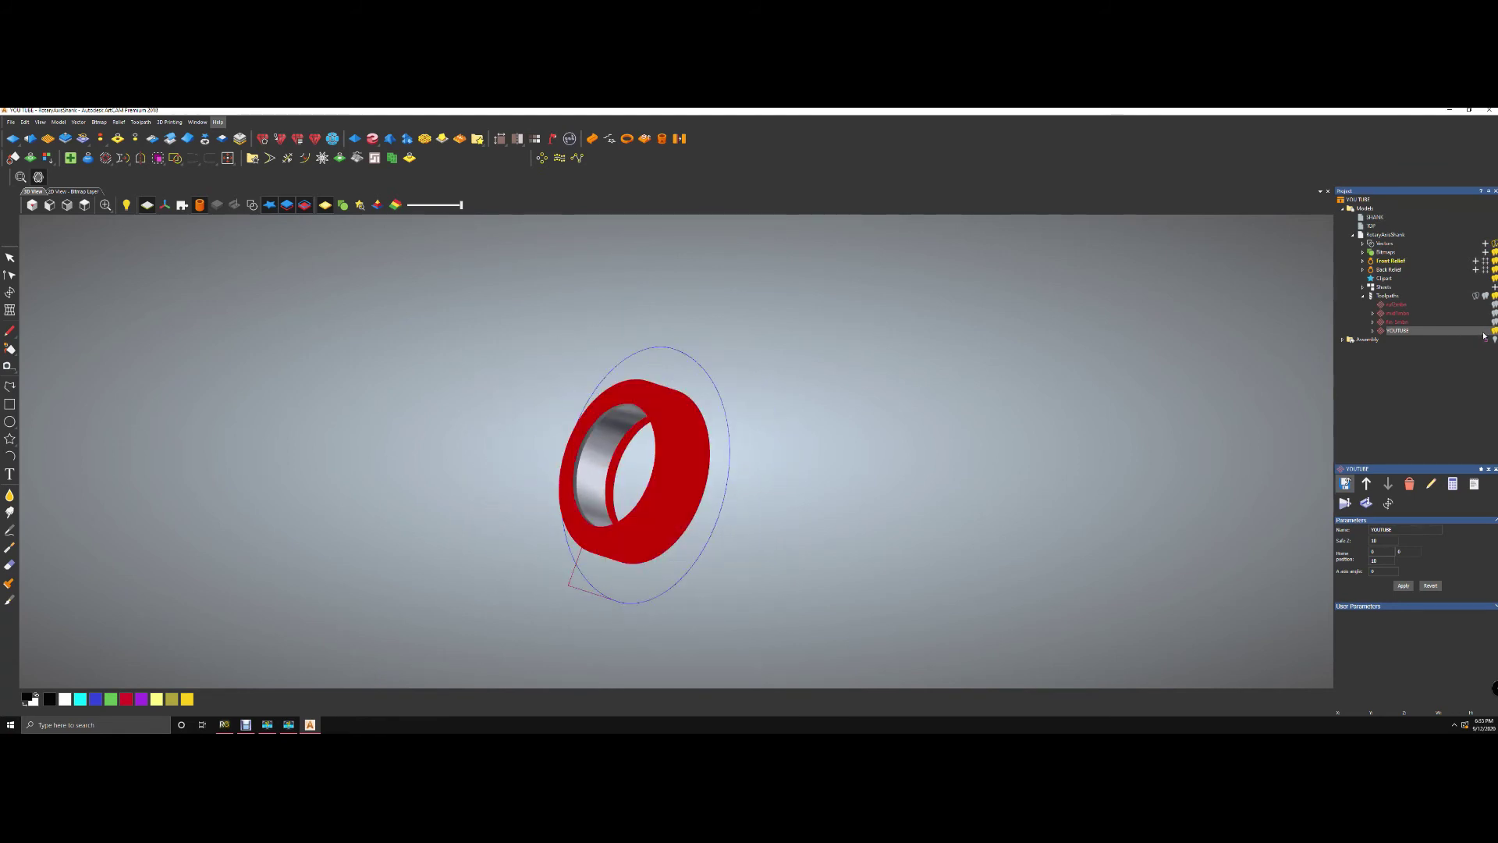
left_click(1493, 331)
scroll(577, 441, "up", 8)
scroll(591, 425, "down", 7)
scroll(592, 425, "up", 2)
scroll(577, 421, "down", 1)
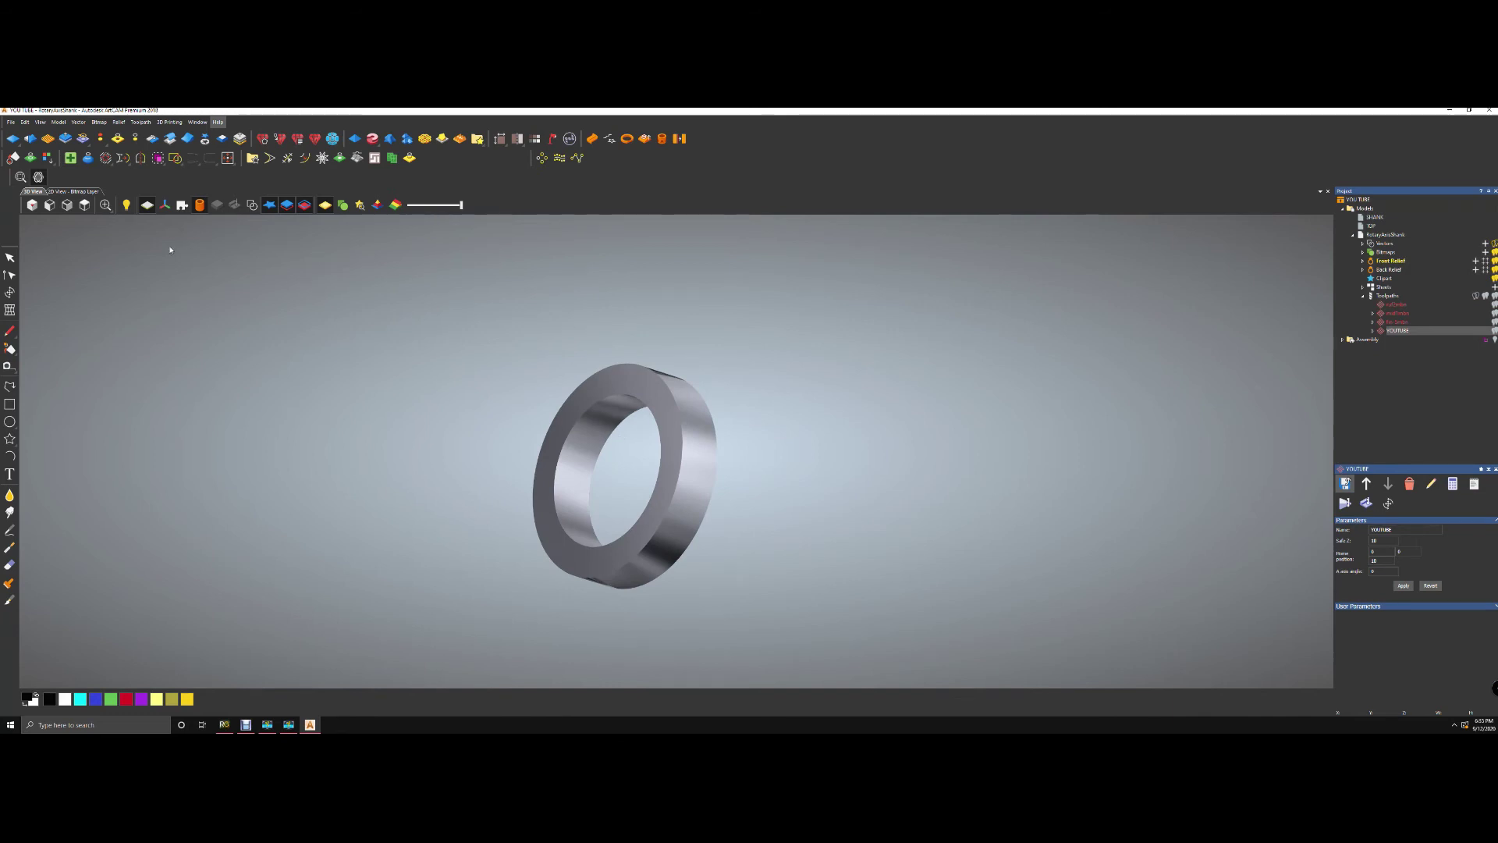
- Create a triangle mesh of the ring, add it to the project as YOUTUBE and close the mesh settings
left_click(569, 139)
left_click(1224, 483)
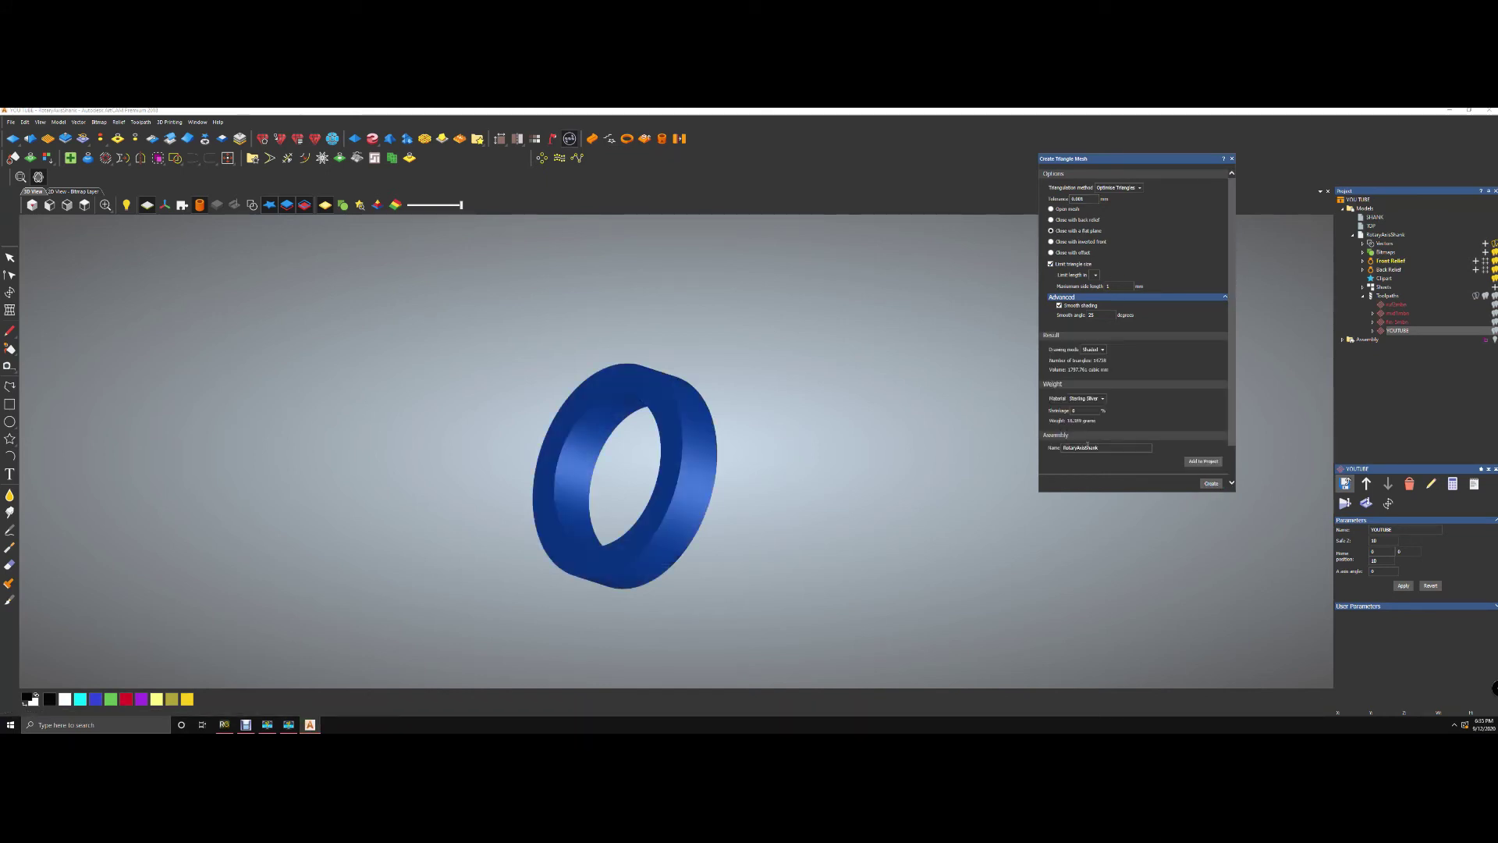
double_click(1112, 450)
type("YOUTUBE")
left_click(1195, 462)
left_click(1189, 342)
left_click(1232, 158)
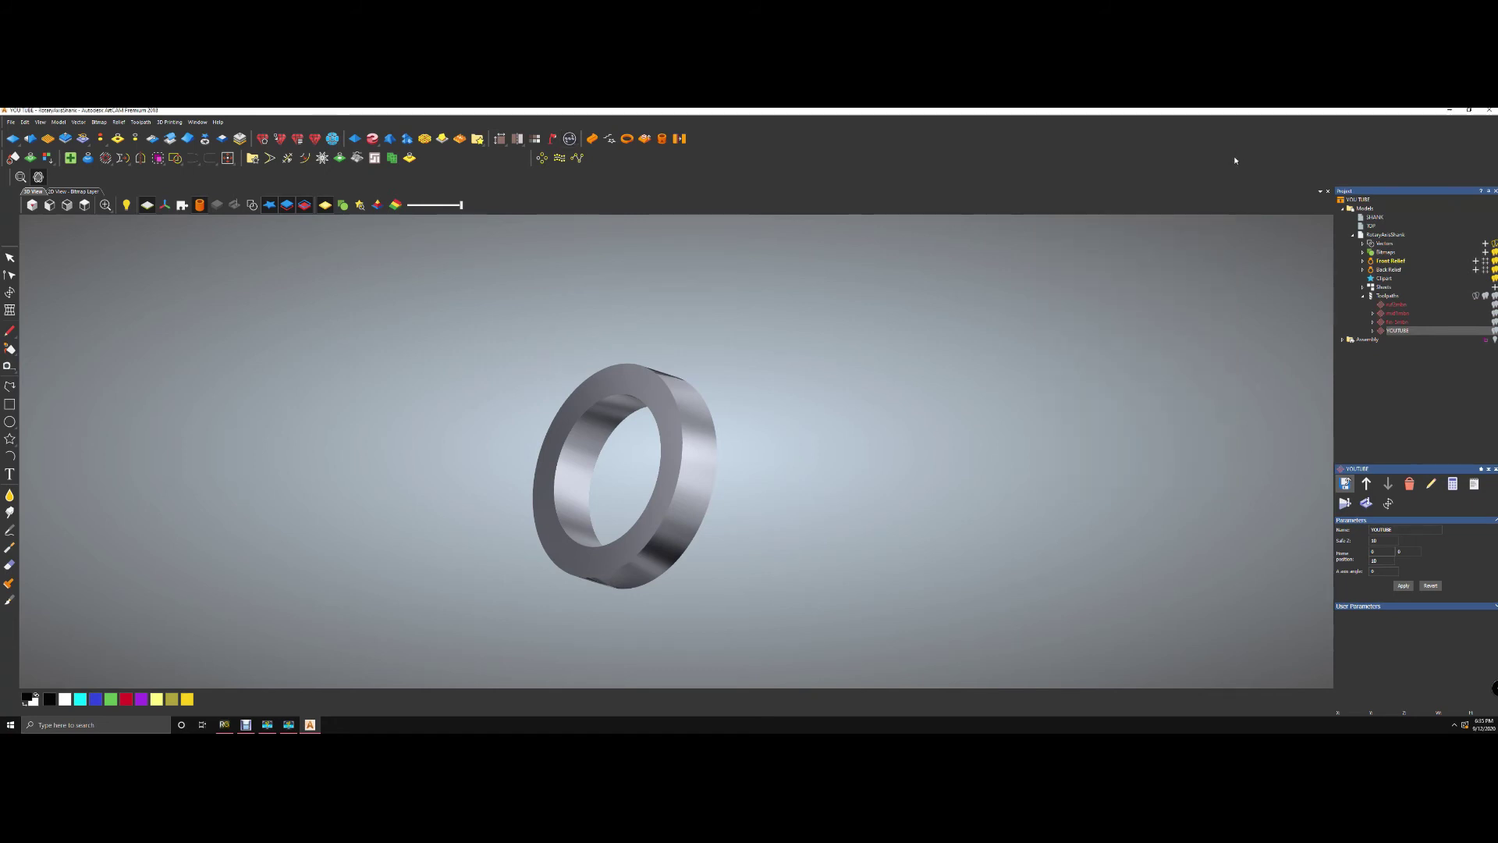
- Show the assembly meshes in the 3D view and hide the ring's relief
scroll(626, 484, "up", 4)
scroll(626, 483, "down", 4)
scroll(659, 472, "up", 2)
scroll(679, 471, "down", 3)
scroll(686, 470, "up", 1)
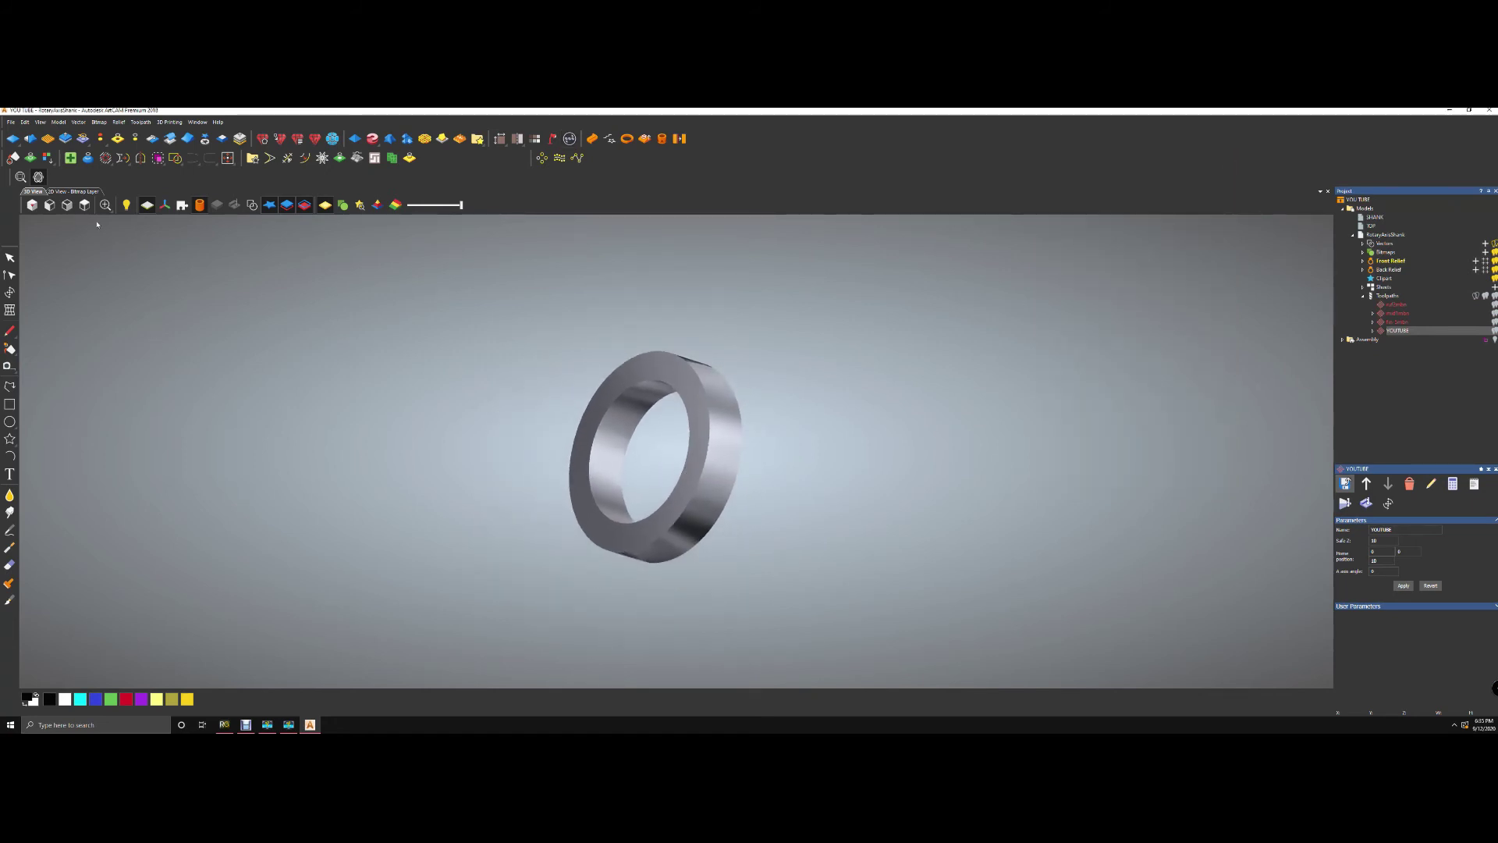
left_click(181, 204)
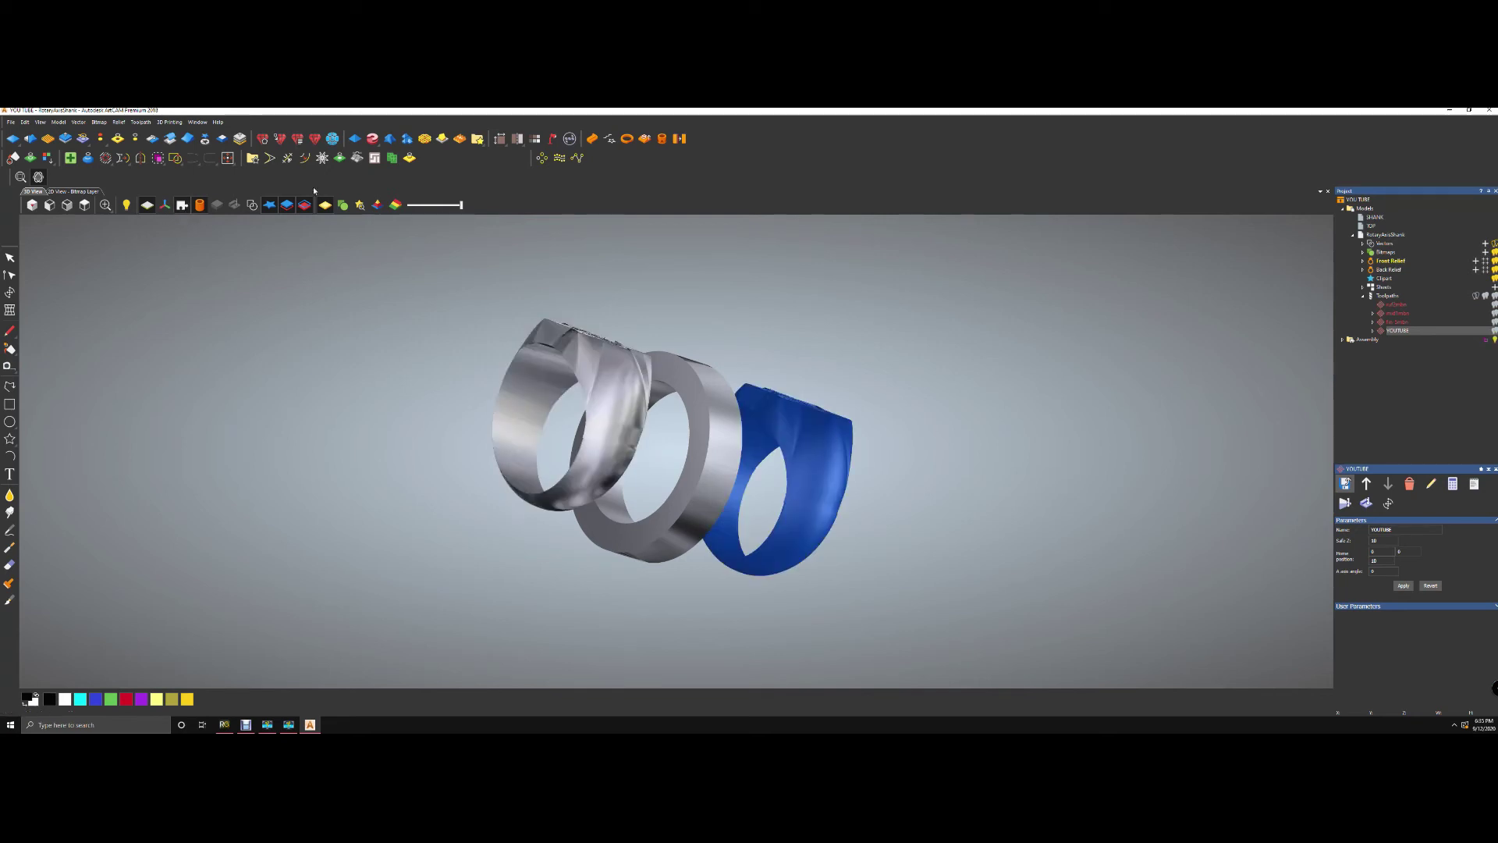
left_click(288, 205)
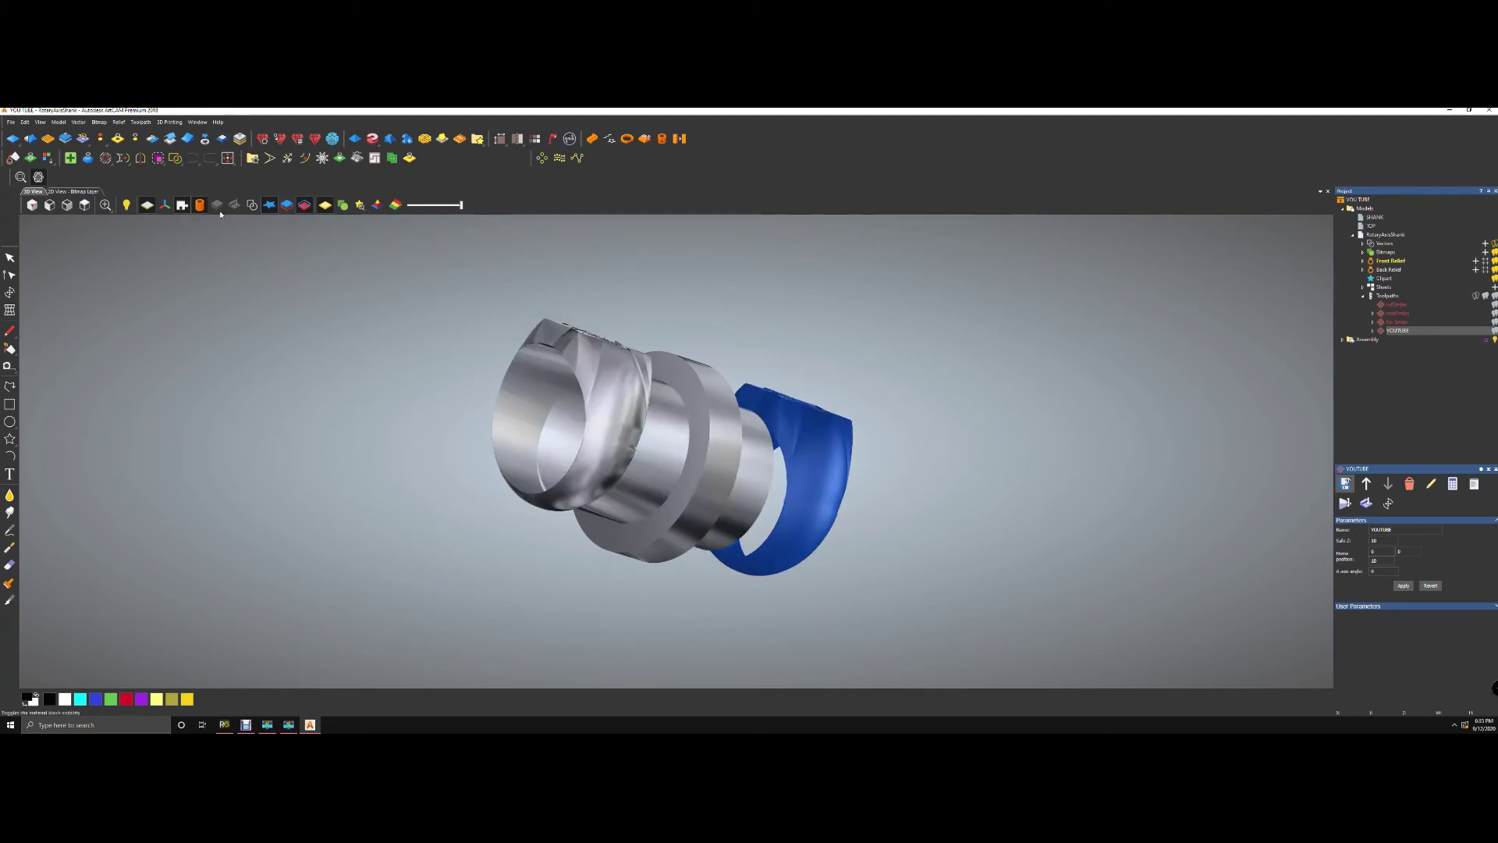
left_click(146, 206)
scroll(776, 432, "up", 3)
scroll(753, 434, "down", 6)
scroll(748, 435, "down", 2)
scroll(737, 376, "up", 6)
scroll(487, 310, "down", 2)
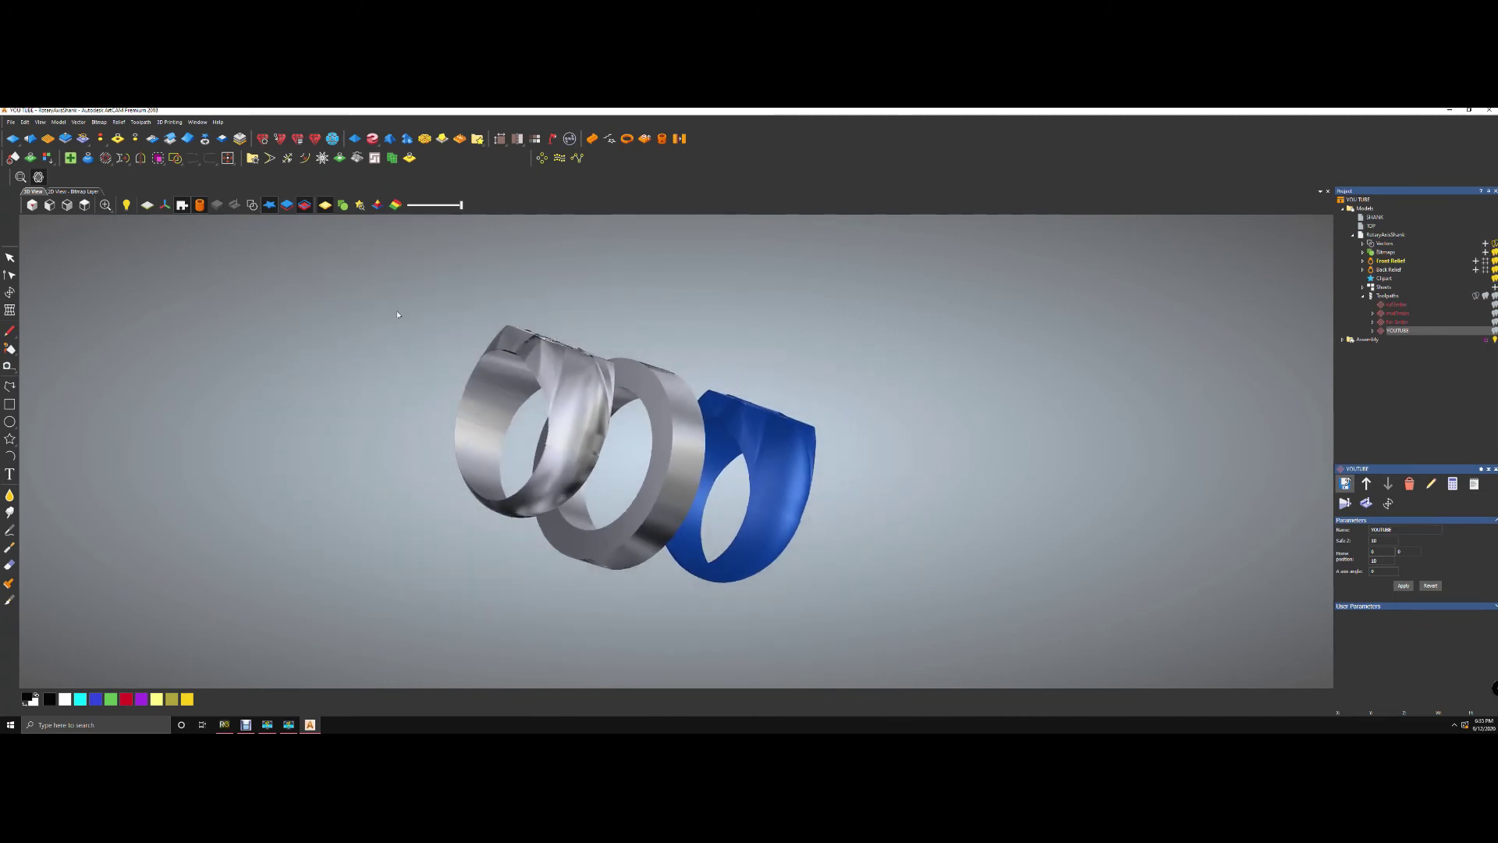
left_click_drag(511, 305, 769, 383)
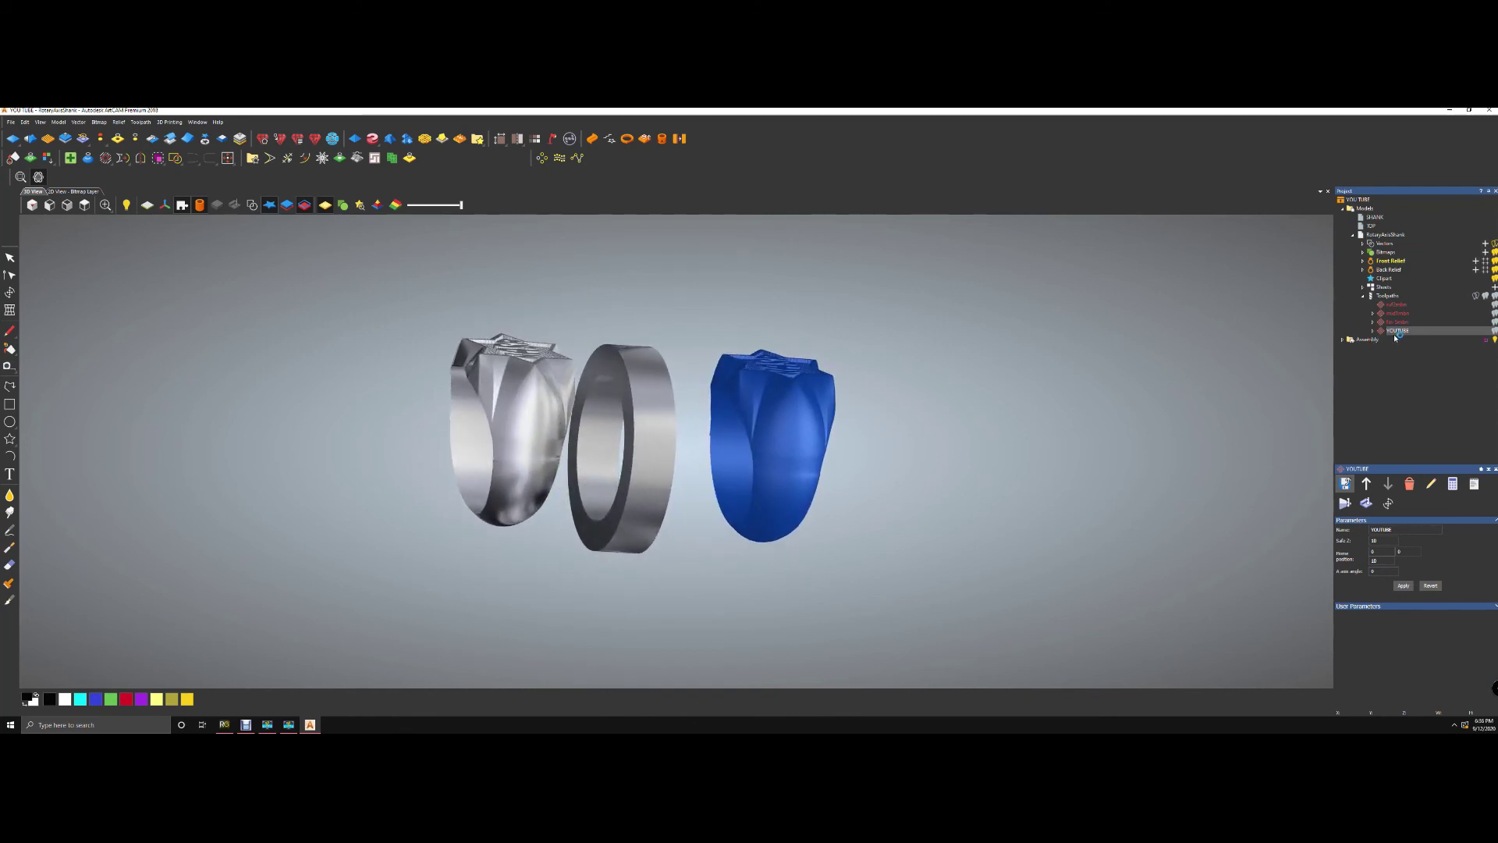
- Expand the Assembly, hide both SHANK meshes so only the YOUTUBE ring is drawn, and select the Assembly
left_click(1343, 340)
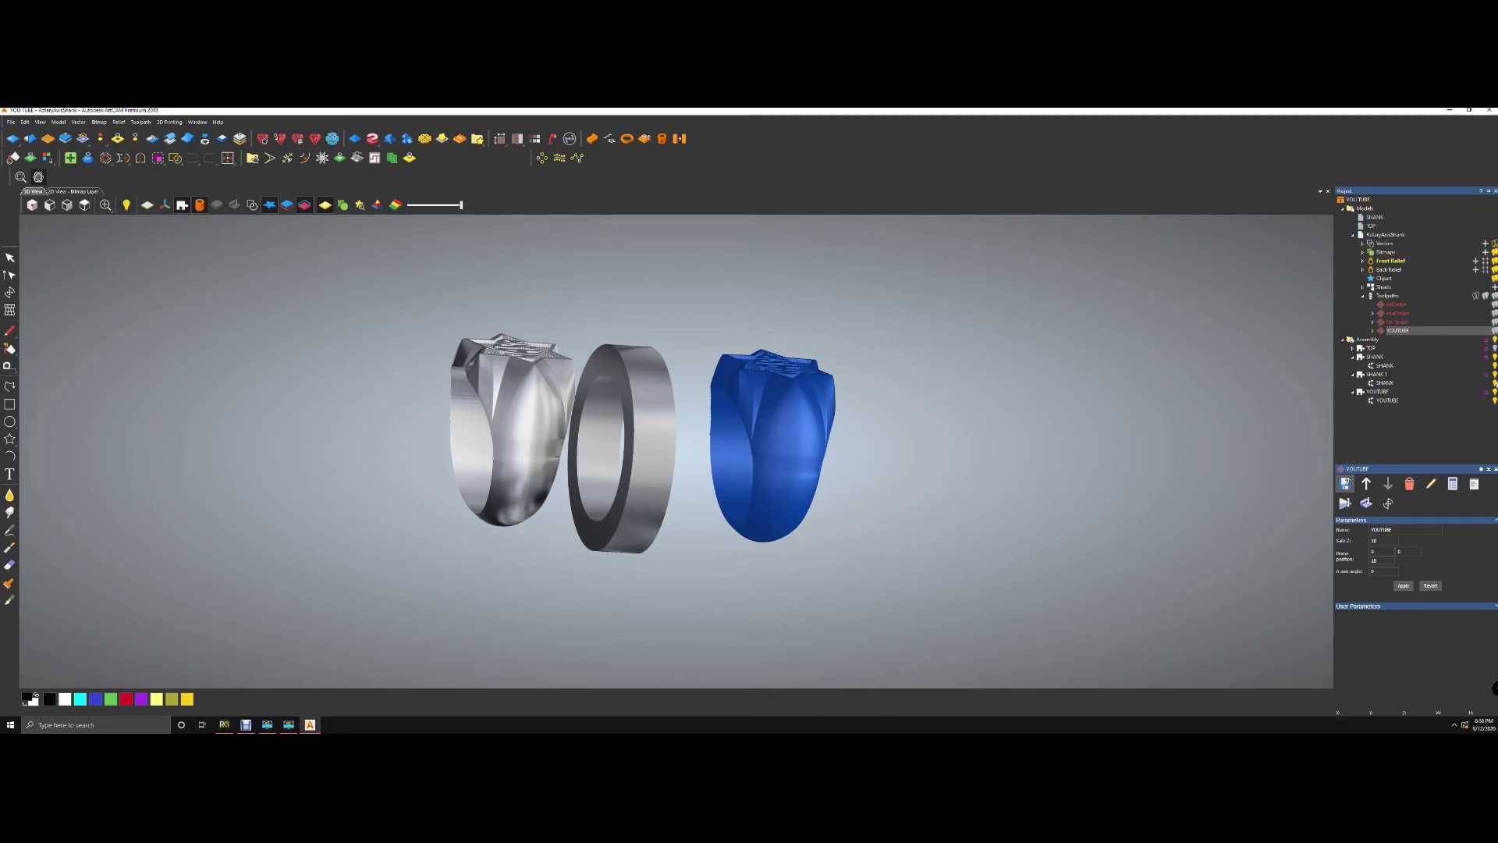
left_click(1494, 383)
left_click(1494, 365)
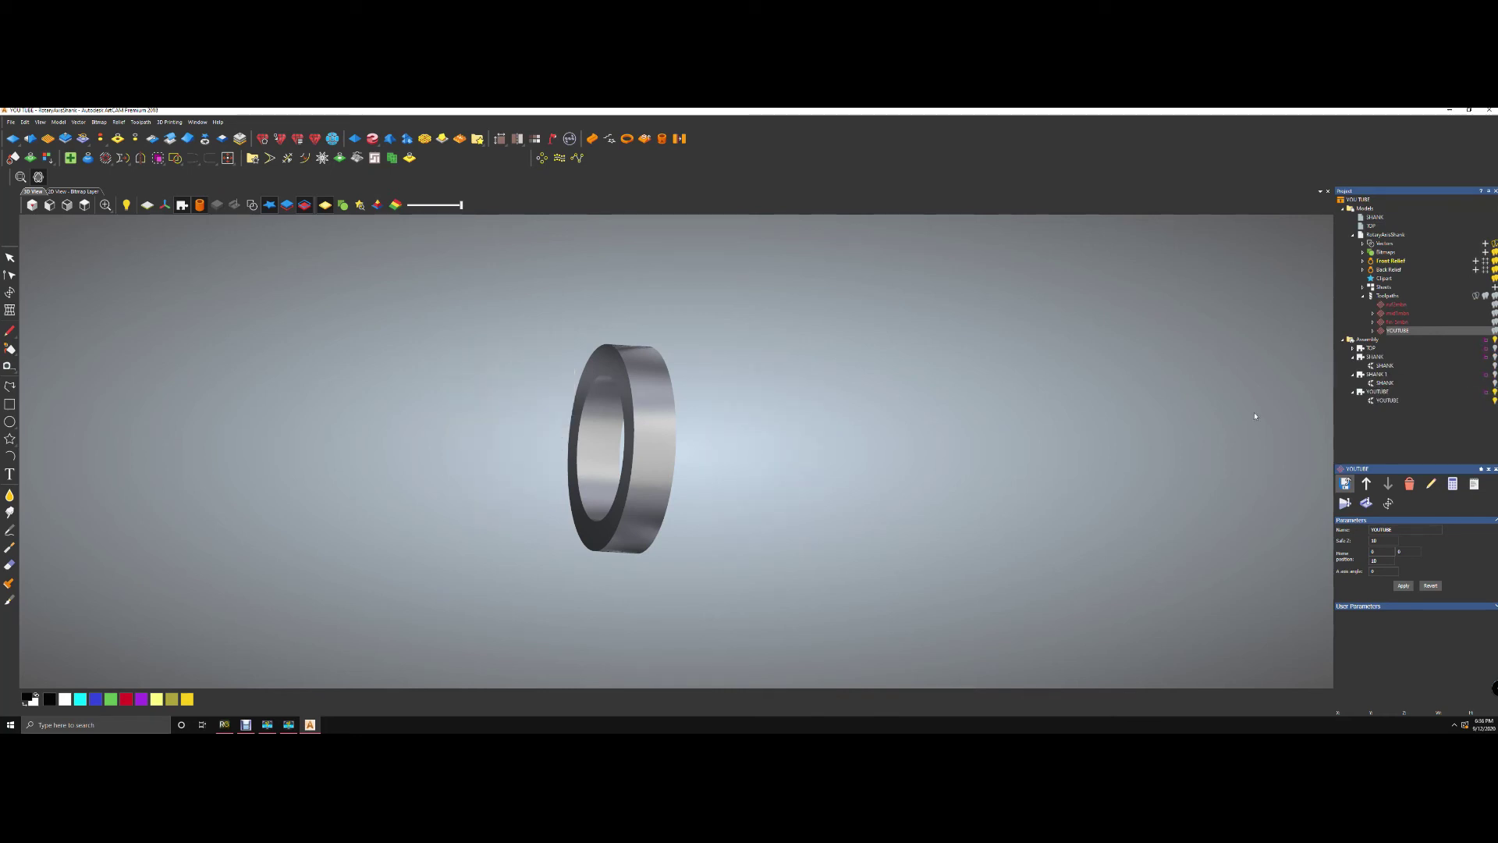
left_click_drag(642, 475, 529, 463)
scroll(1156, 494, "up", 3)
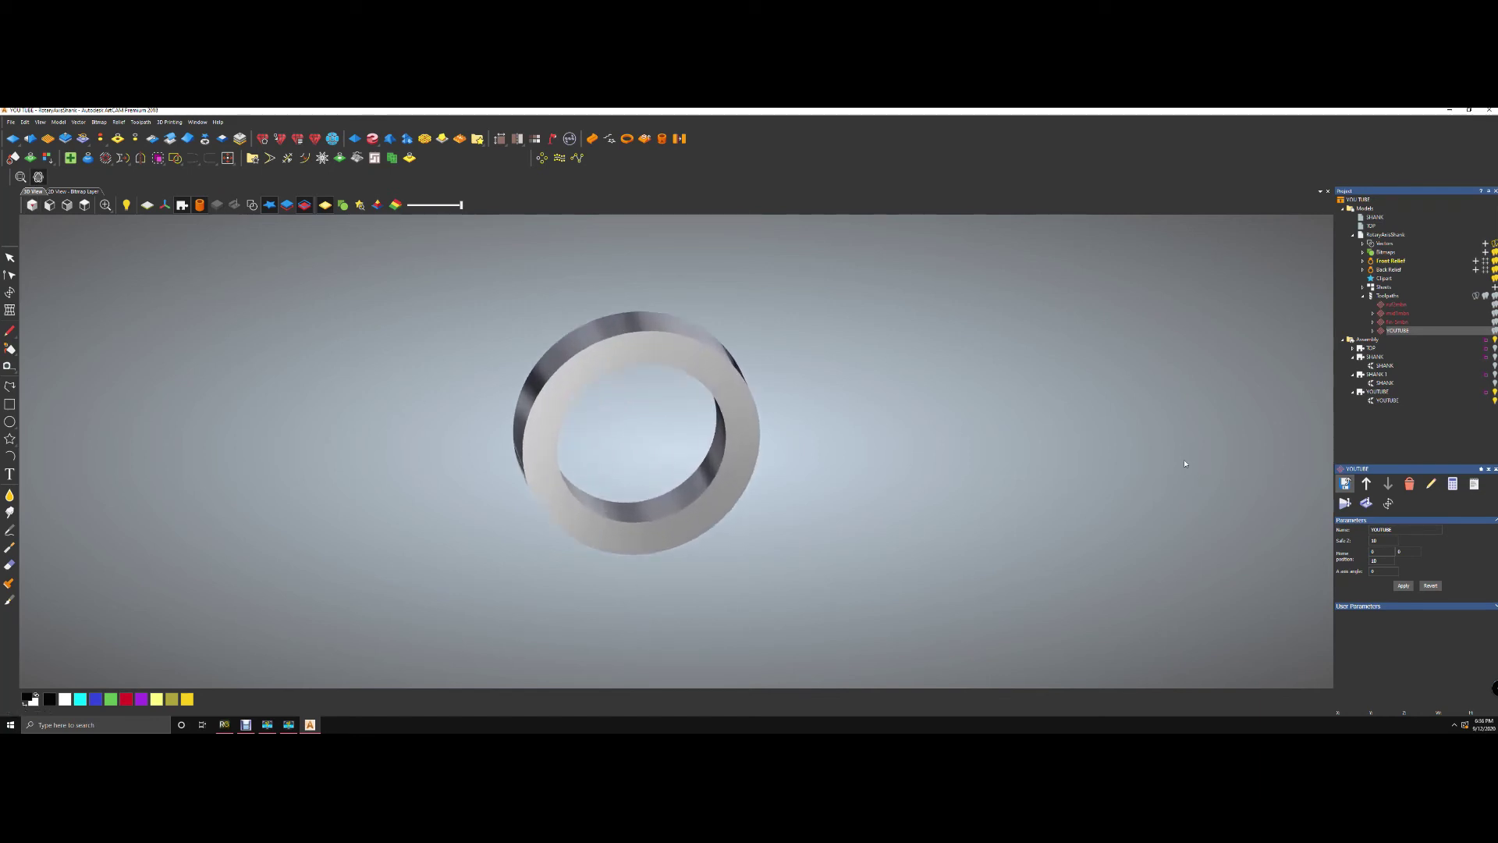
left_click(1369, 340)
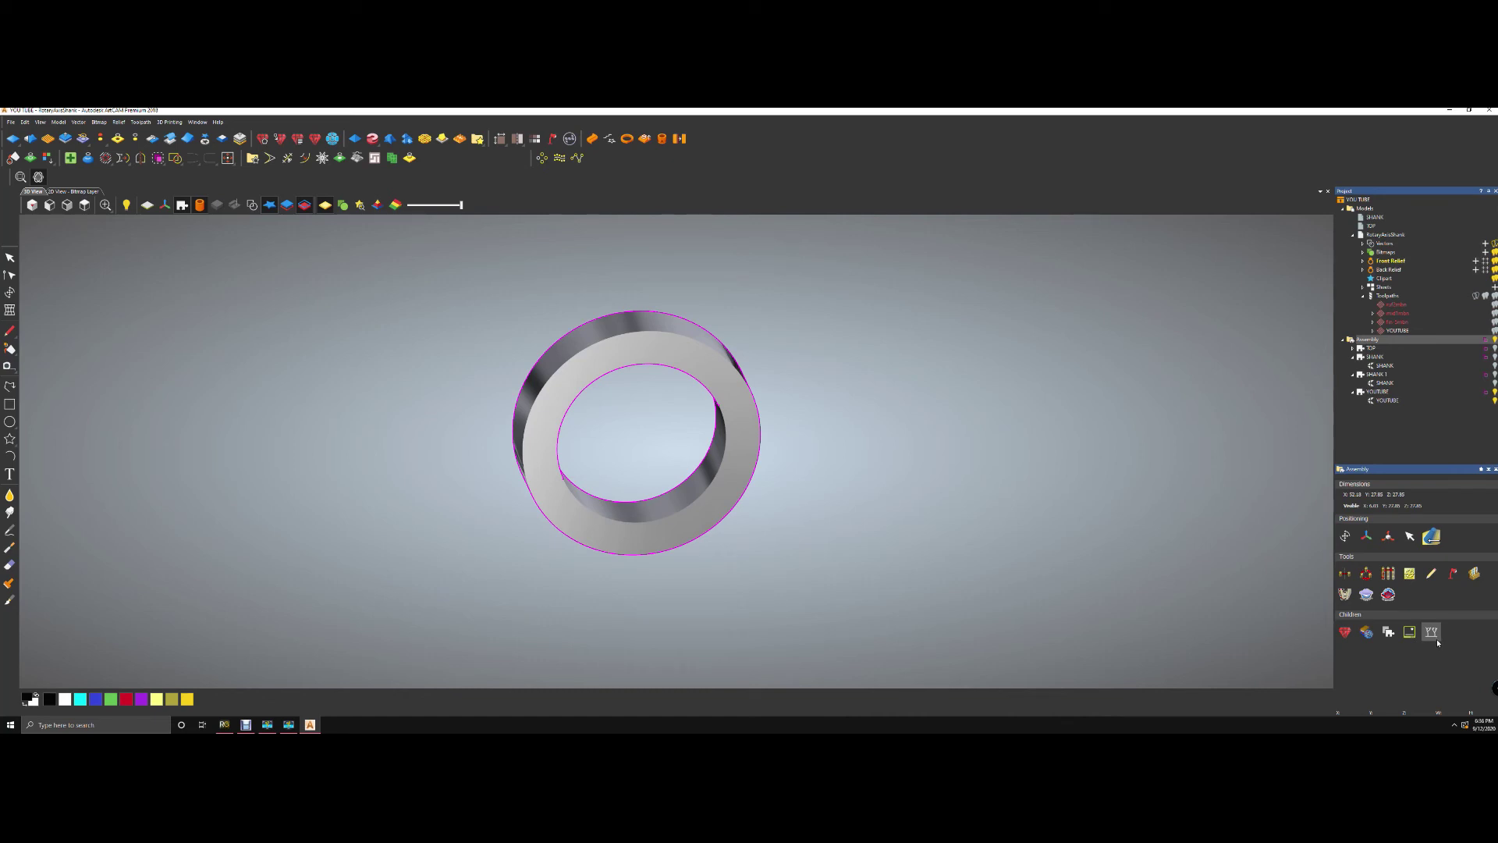
- Add 3D Printing Structures to the Assembly and select them to edit their base and support settings
scroll(747, 479, "up", 1)
scroll(650, 412, "up", 1)
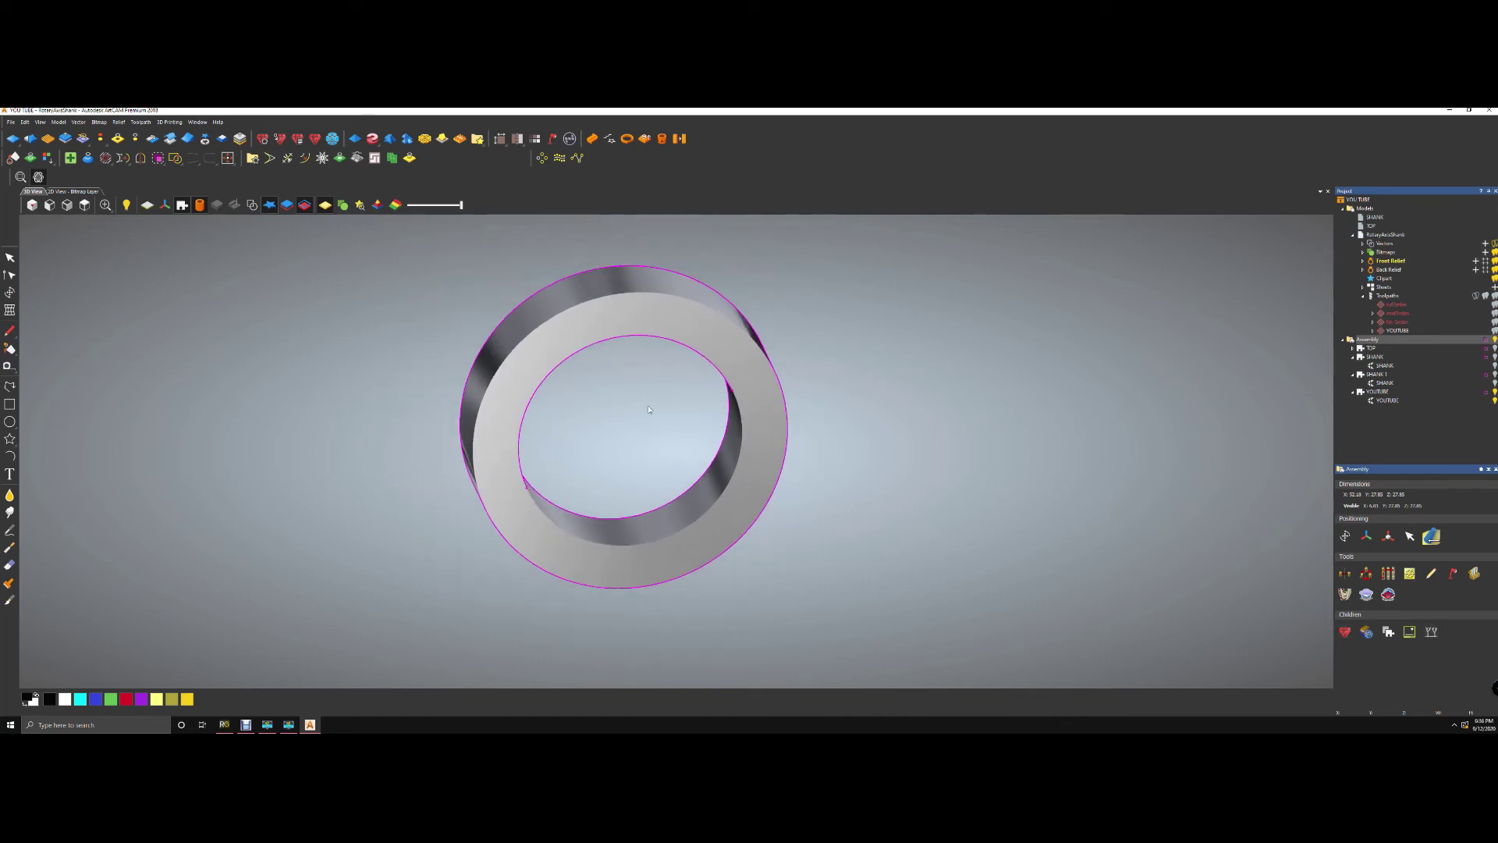
left_click(1430, 631)
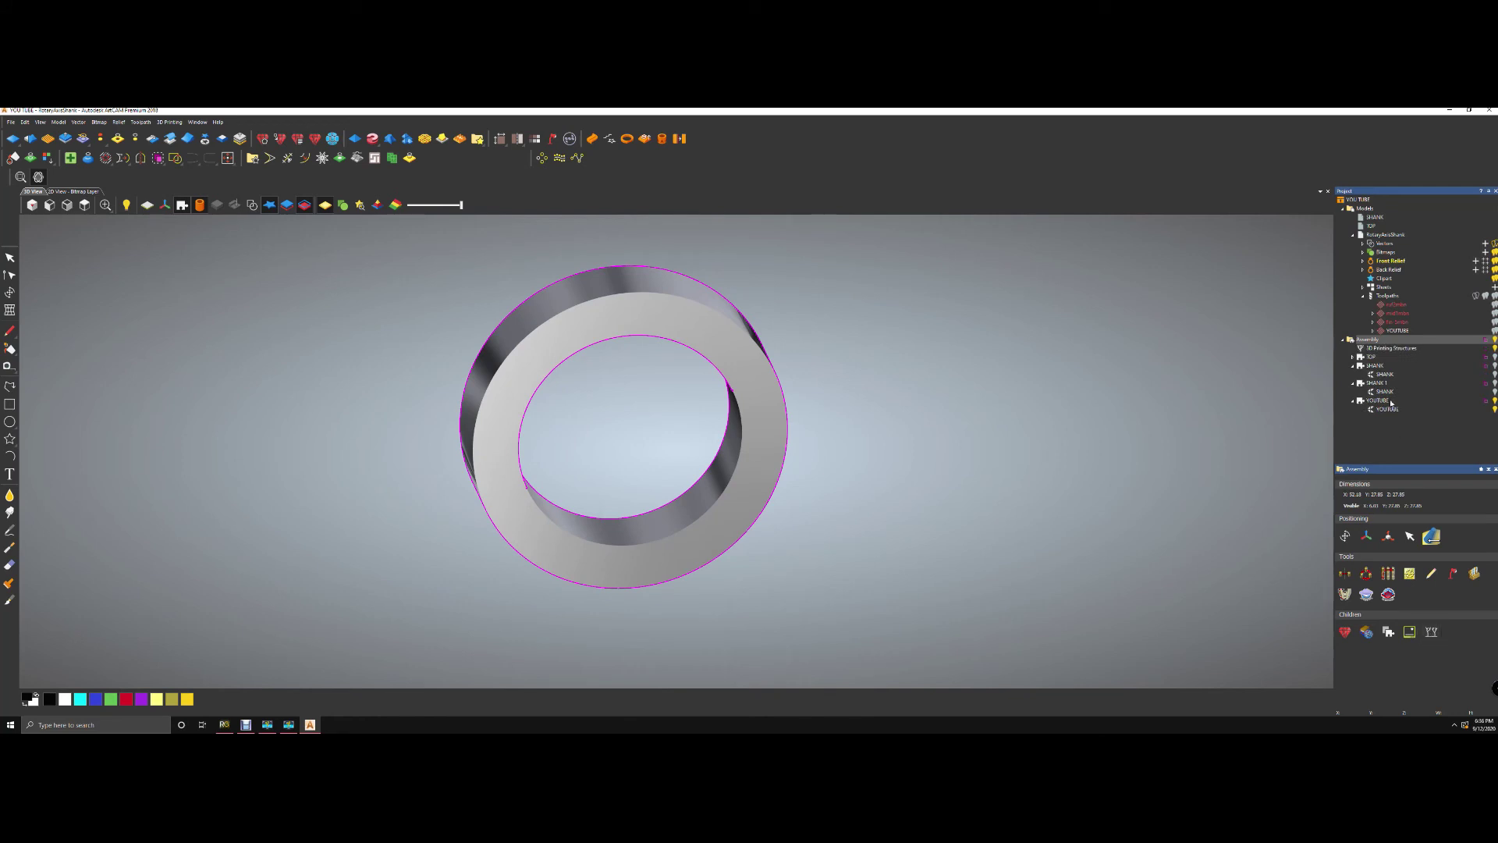
left_click(1393, 348)
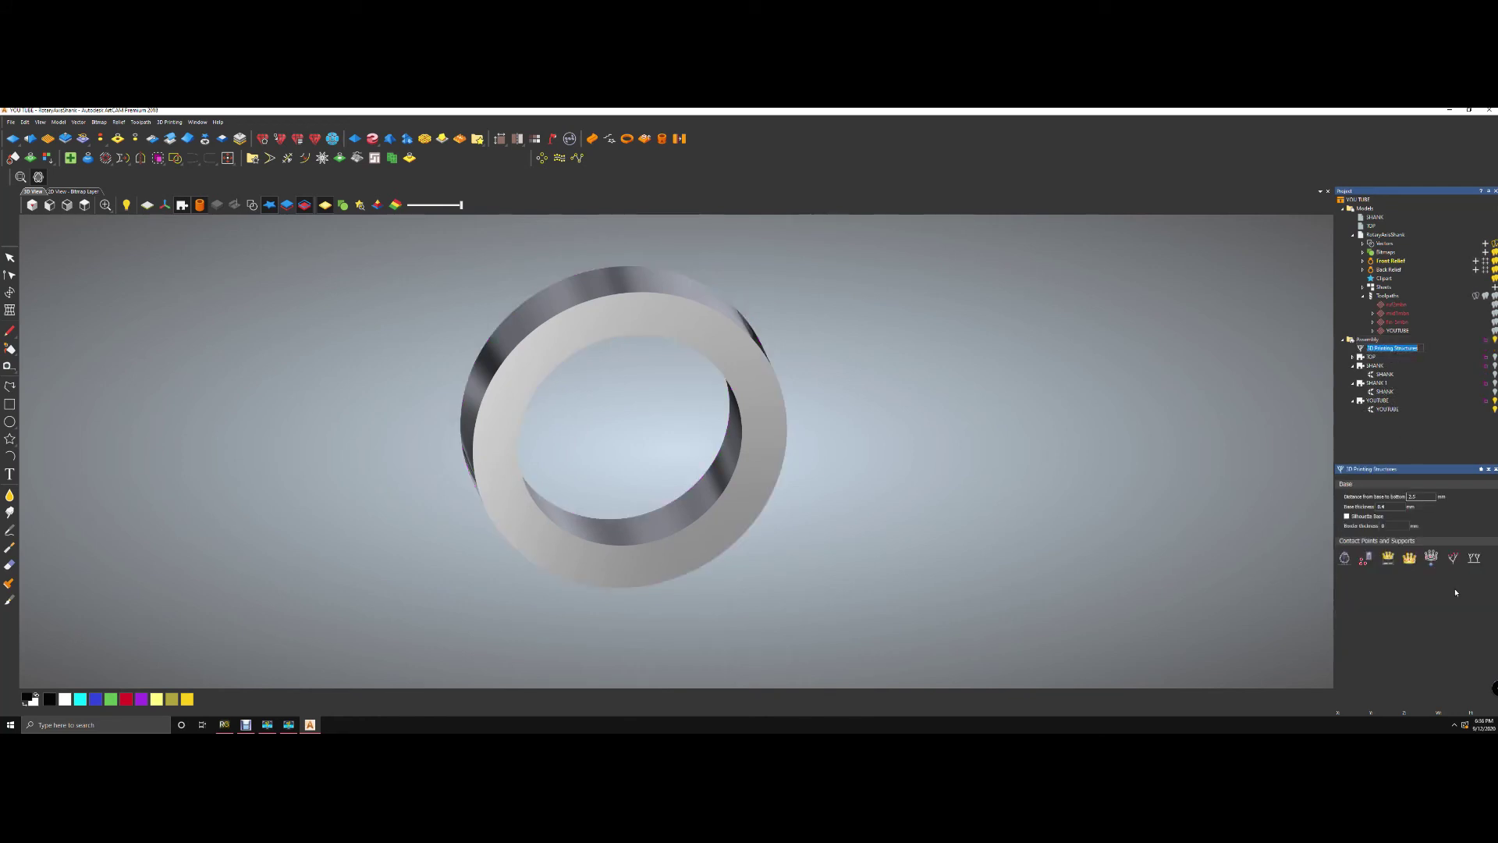
- Create Thin Column printing supports for the YOUTUBE ring, close the support settings and inspect the generated structure
left_click(1350, 562)
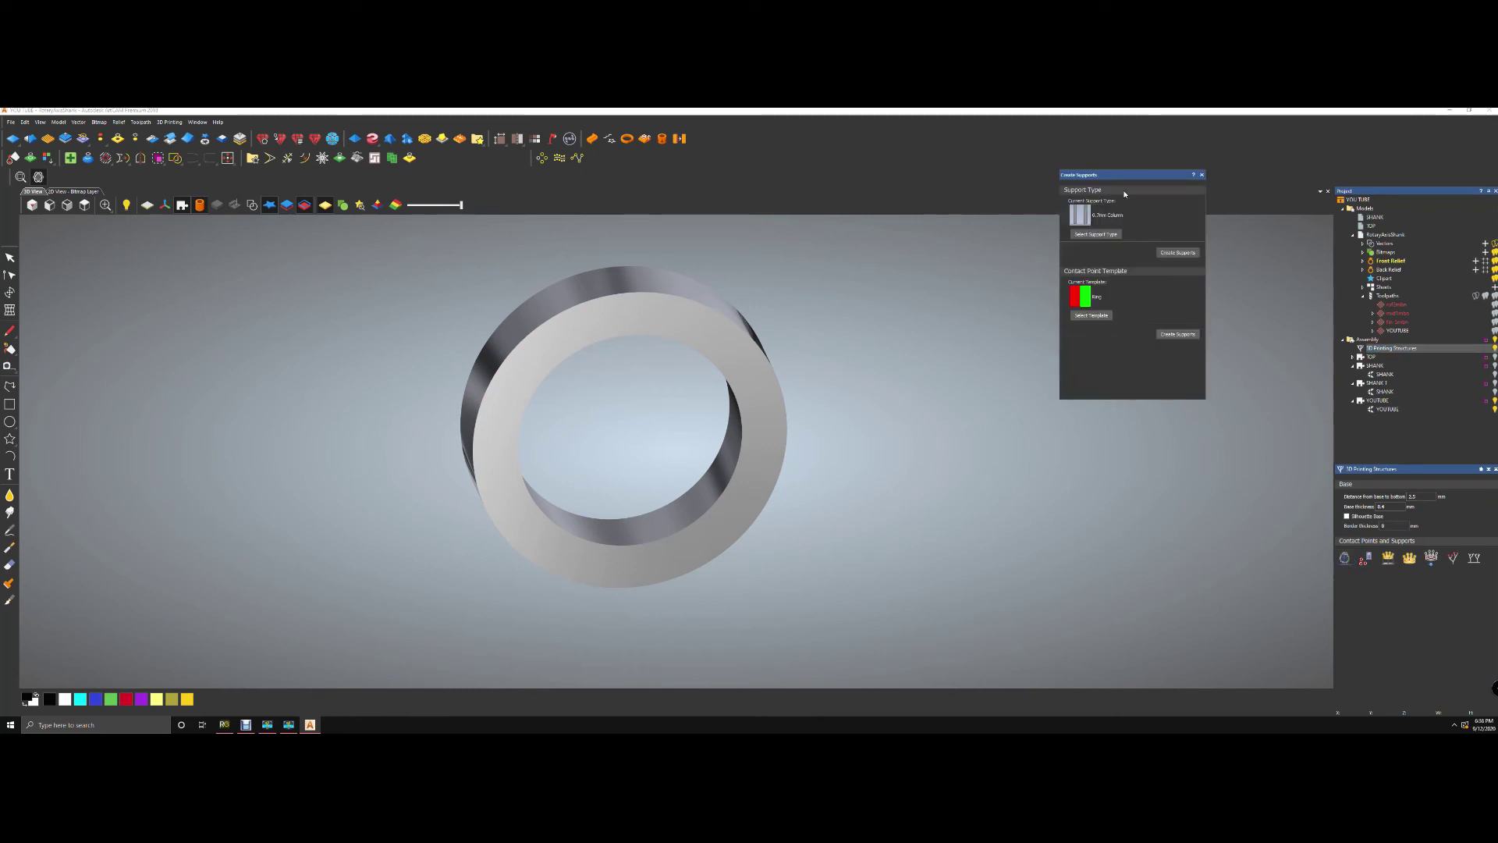
left_click(1179, 252)
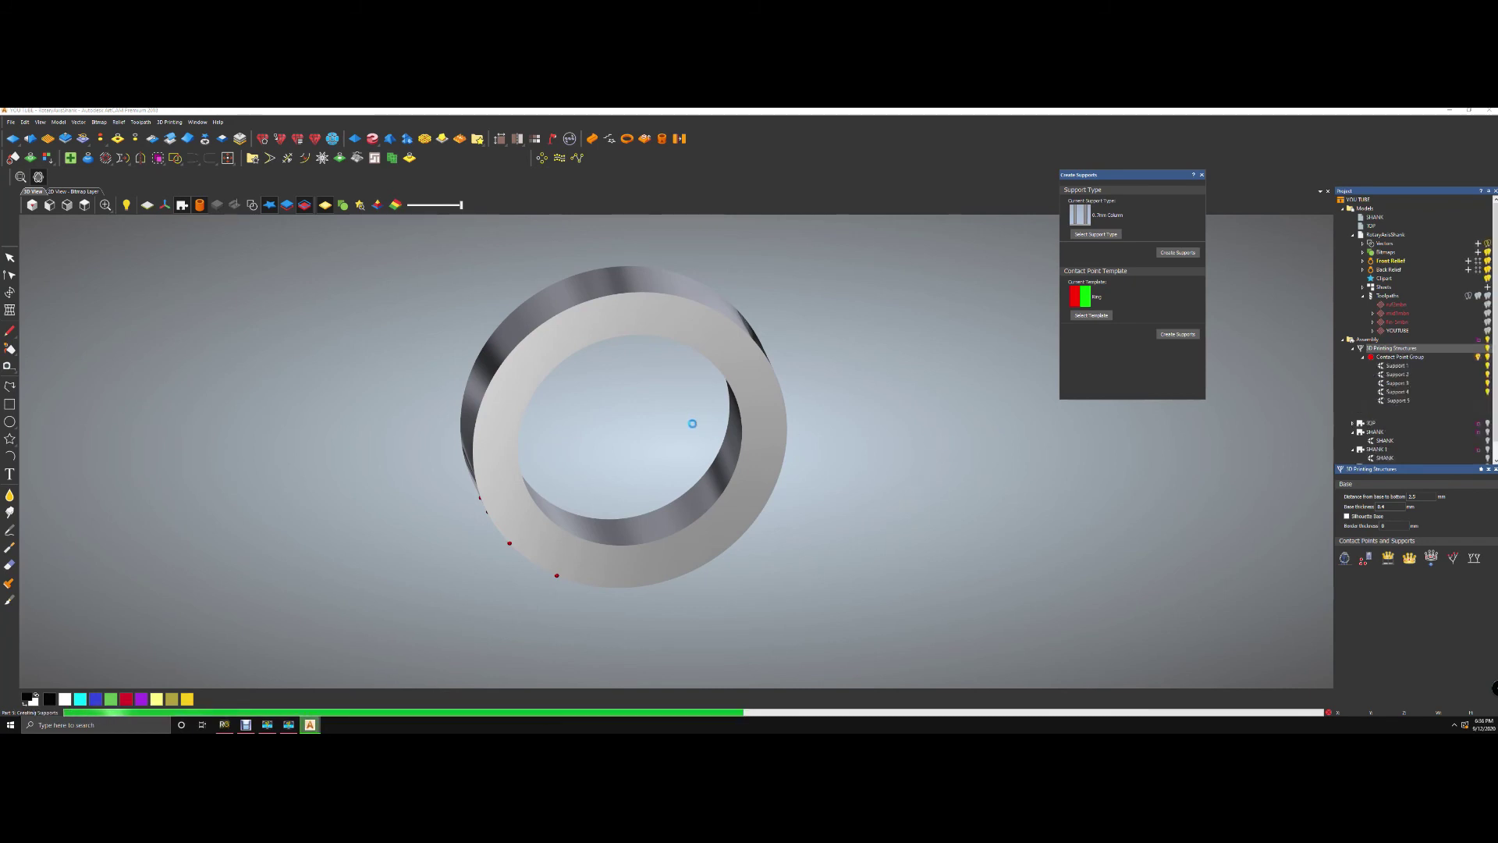
left_click(1201, 175)
left_click_drag(486, 302, 662, 379)
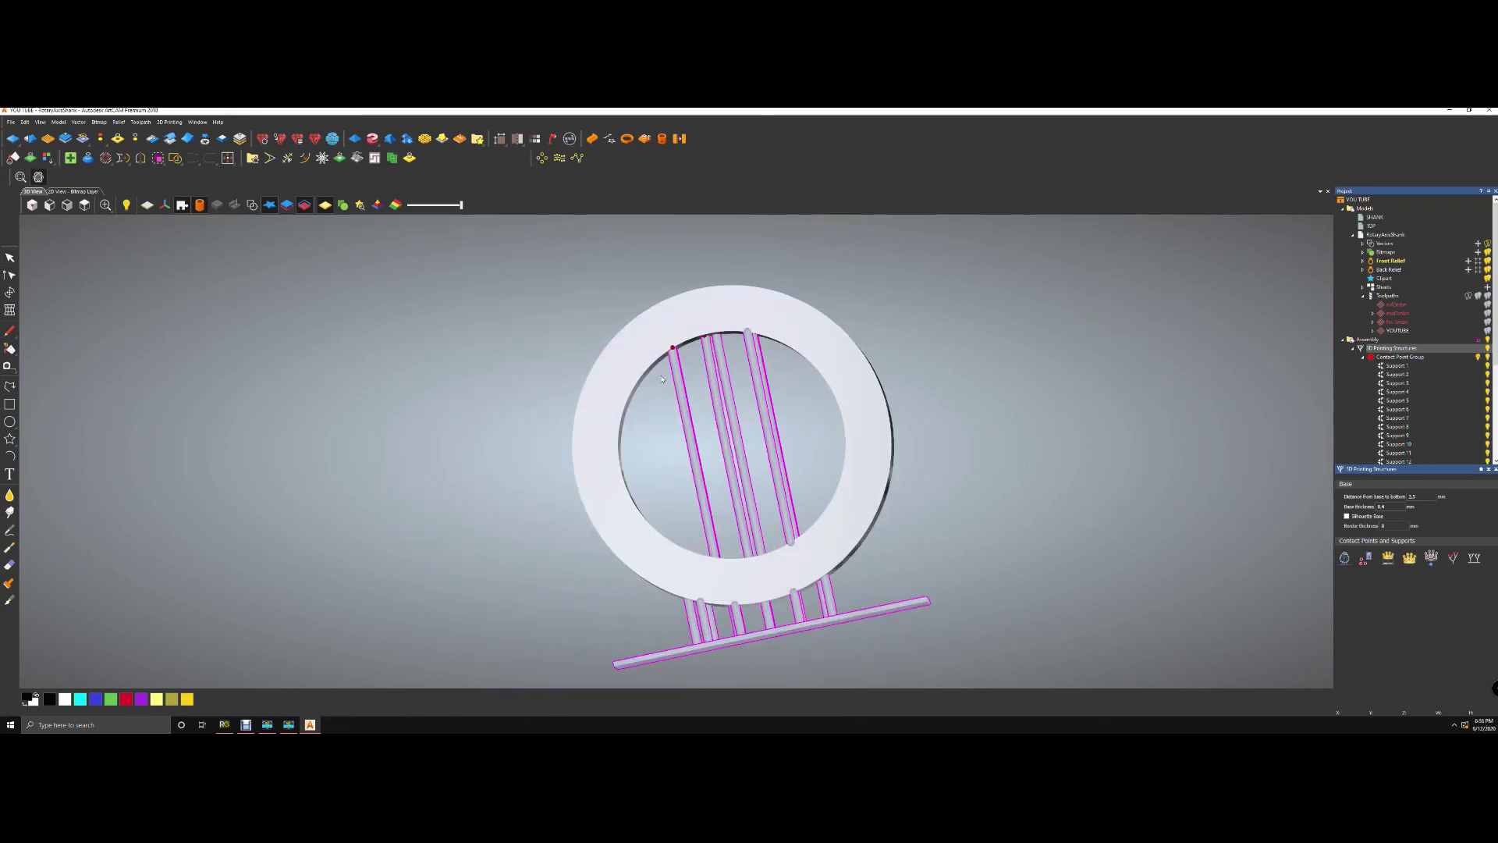
scroll(772, 373, "down", 9)
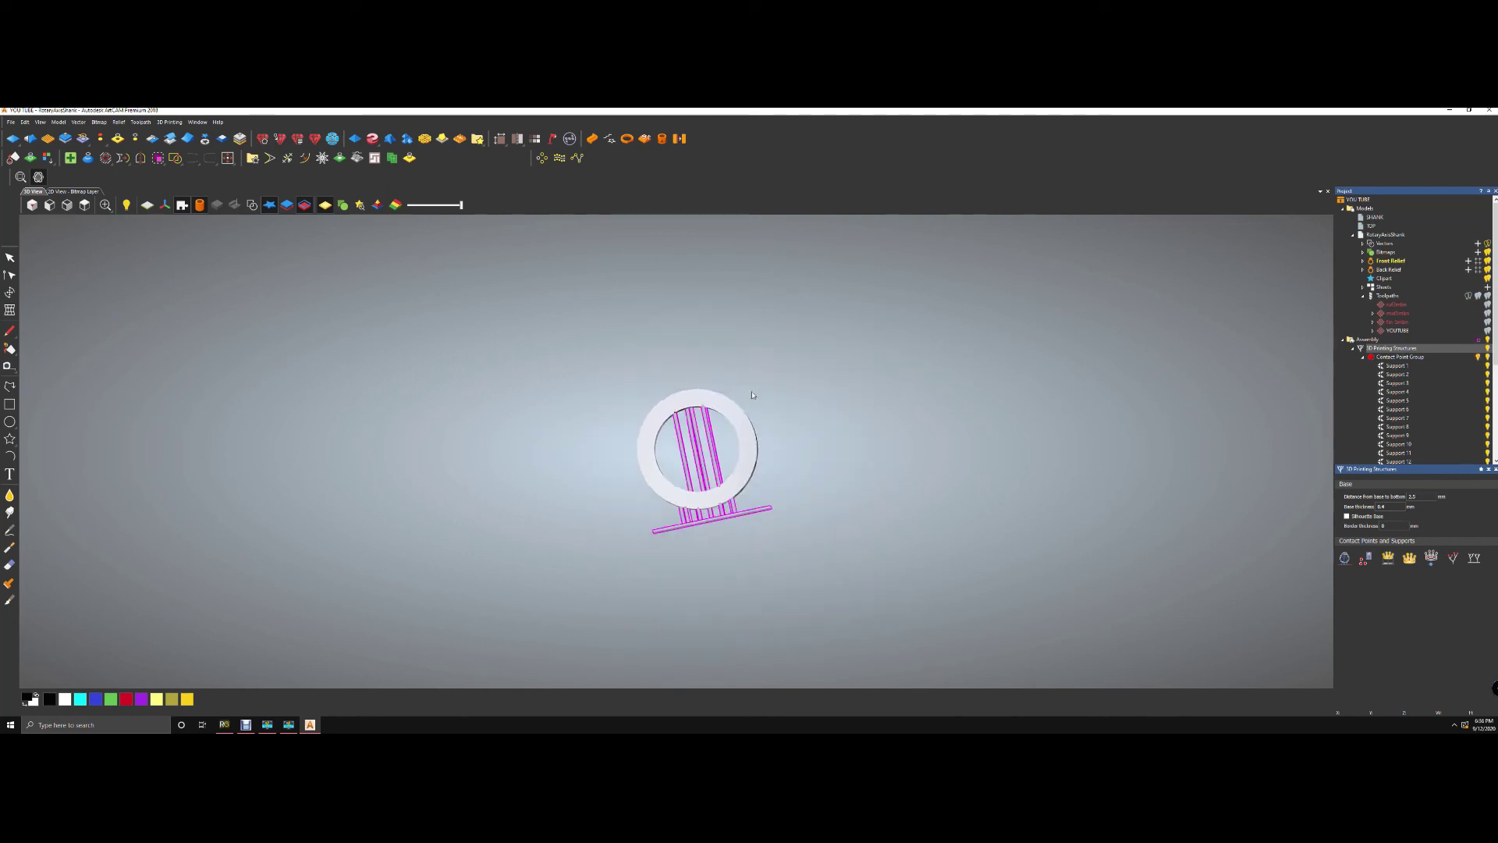
scroll(753, 394, "up", 8)
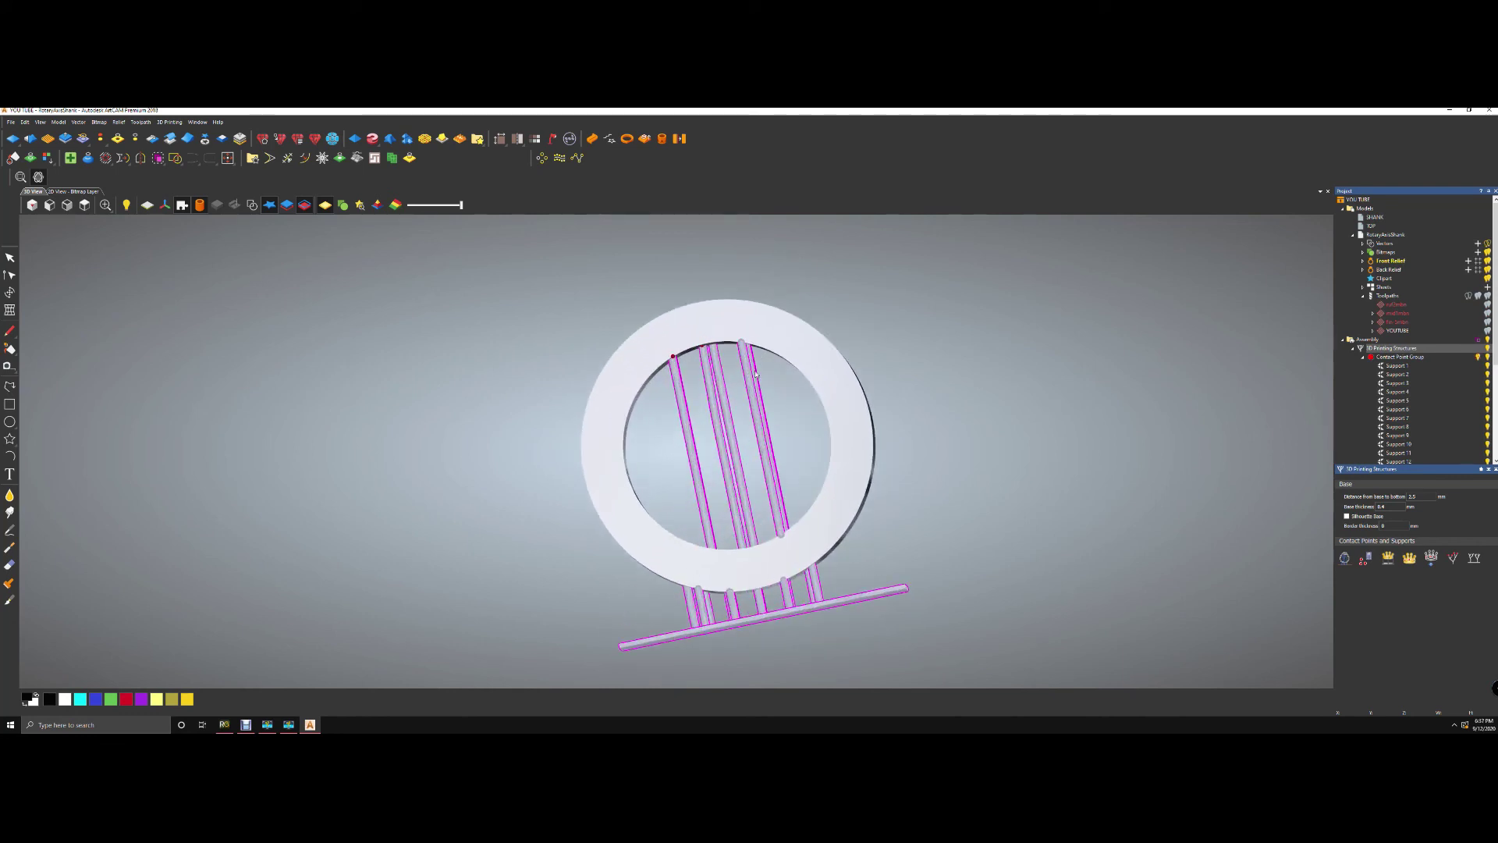
- Export the whole Assembly with its supports as a Binary STL file named YOUTU in the Projects folder
left_click(1345, 340)
left_click(1366, 339)
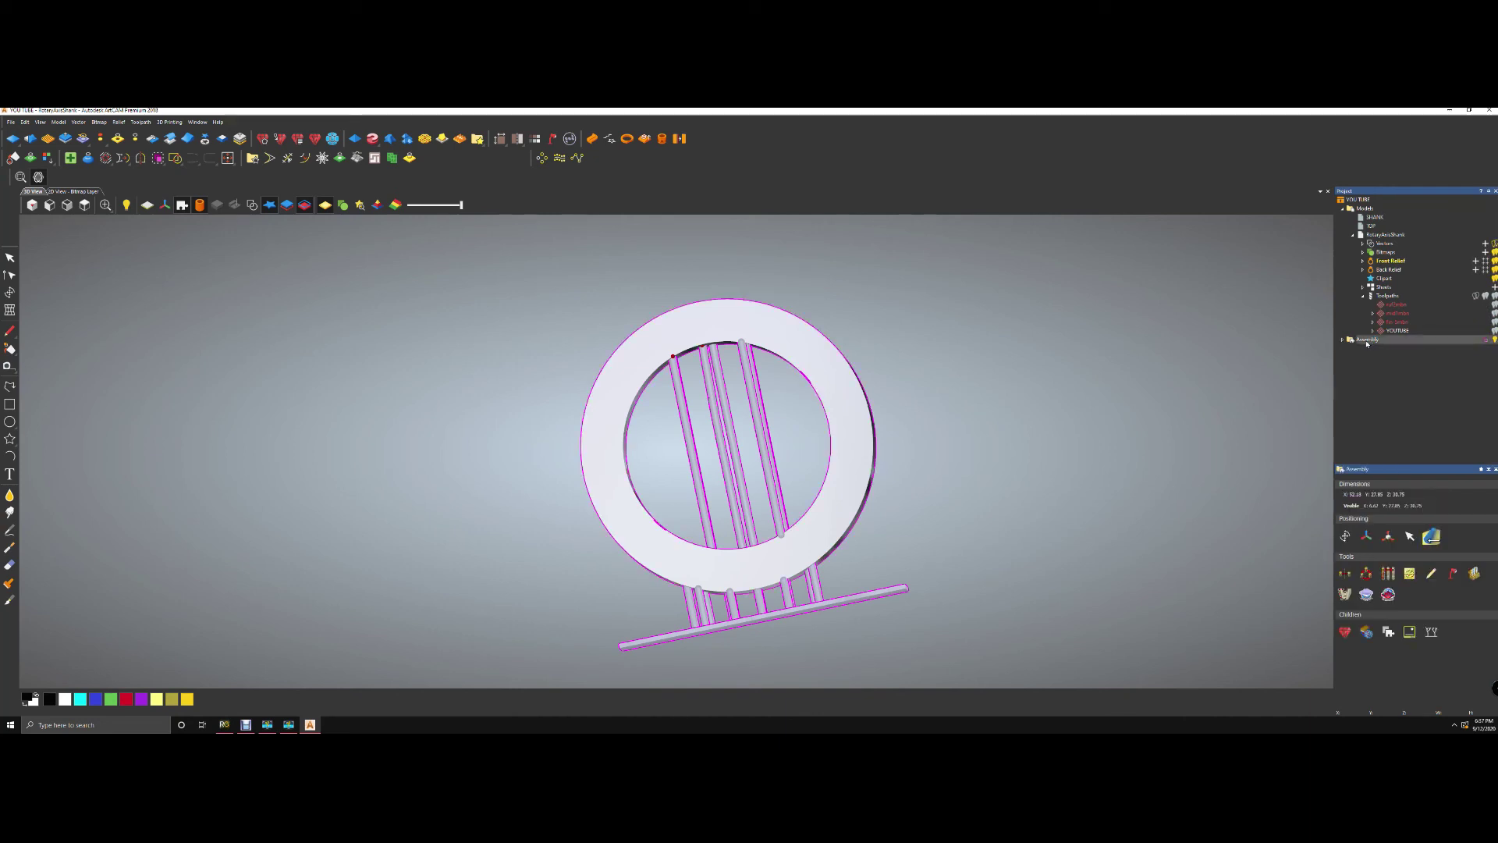
right_click(1369, 340)
left_click(1412, 373)
left_click(125, 396)
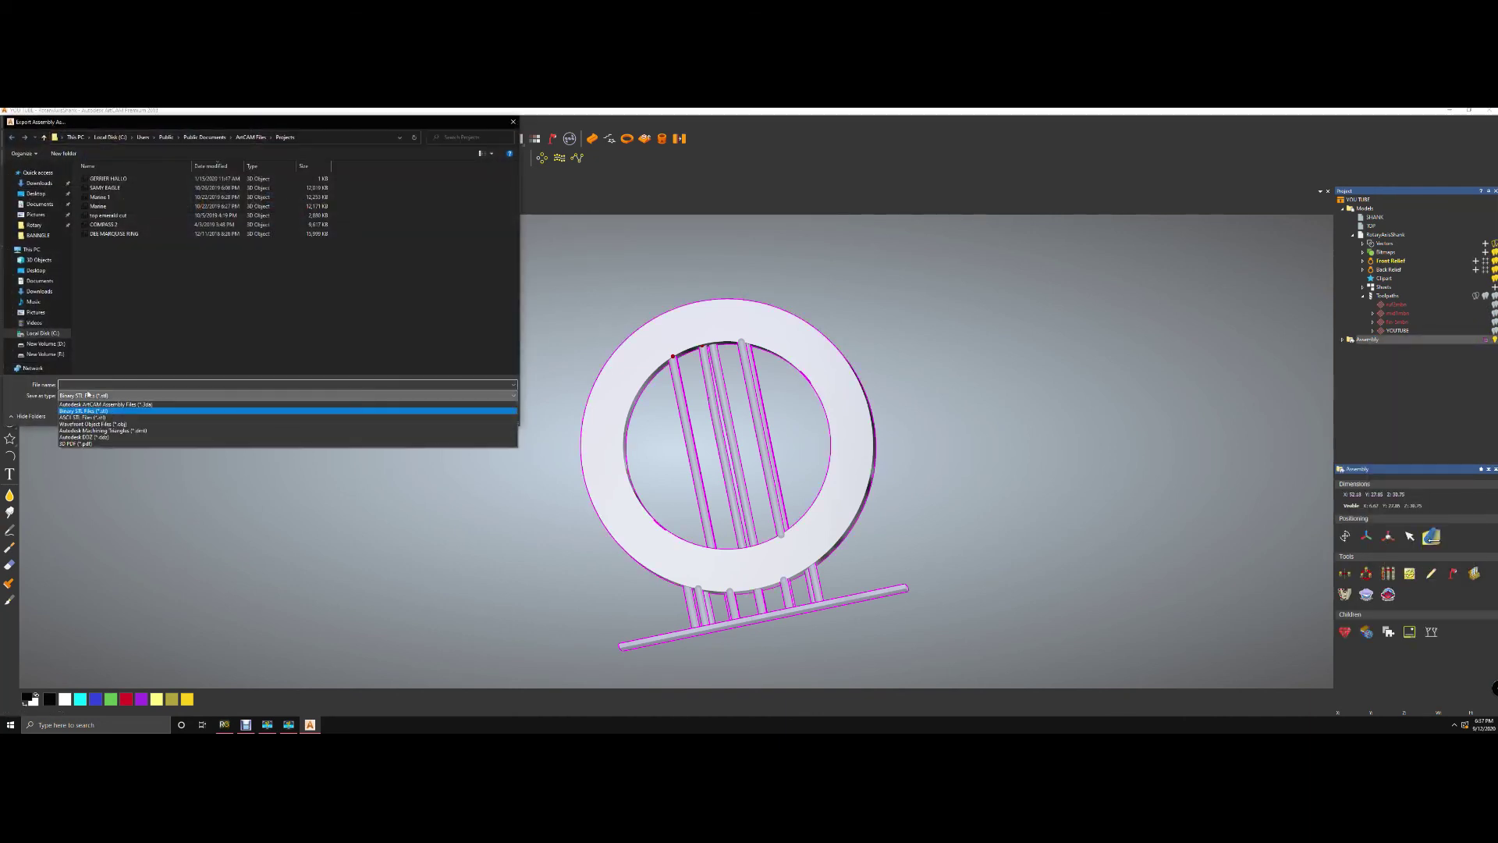
left_click(82, 400)
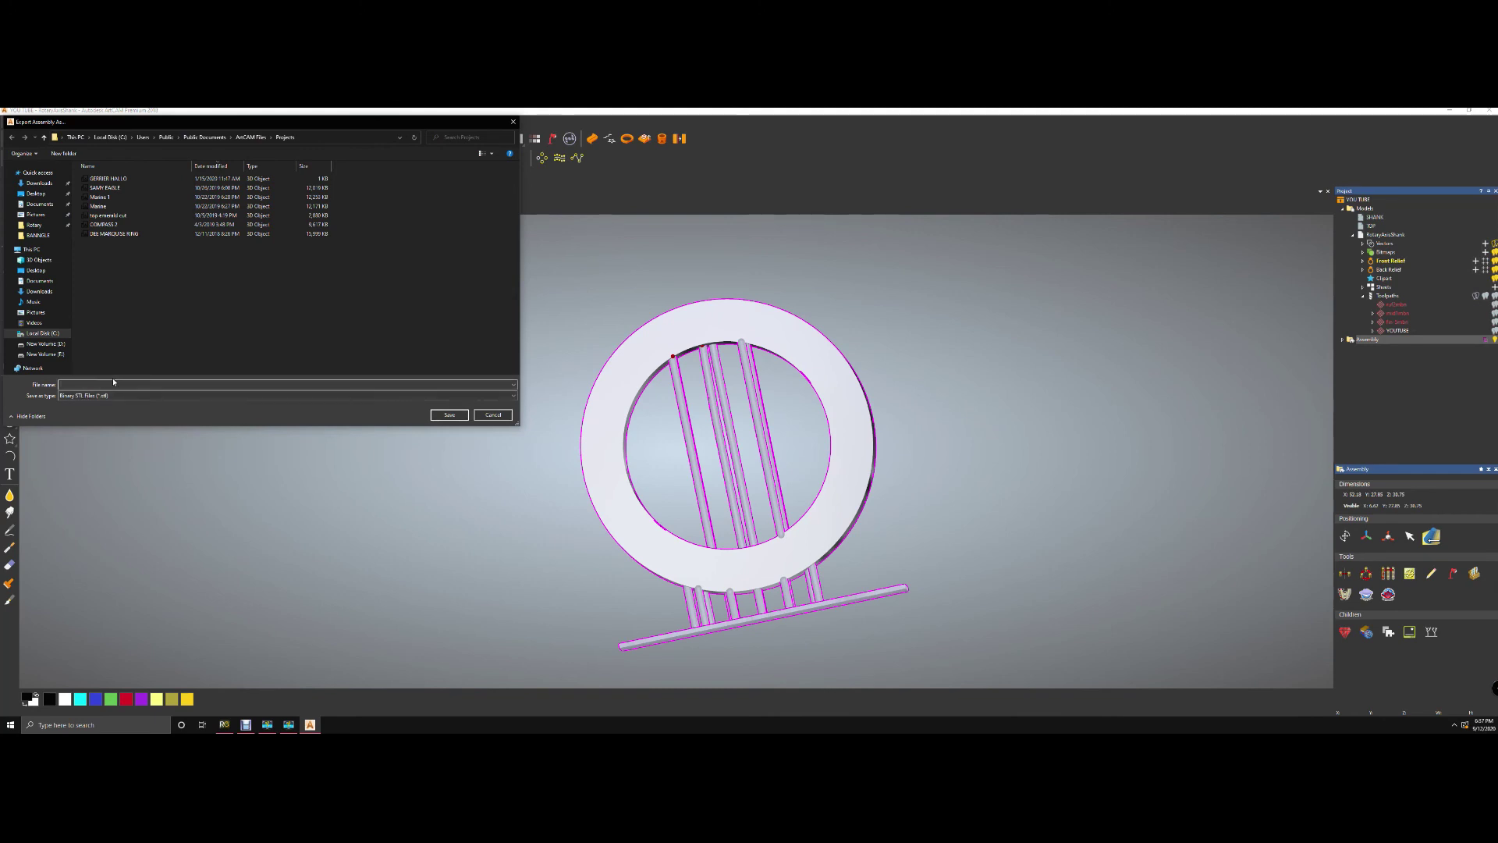
type("YOUTU")
left_click(448, 414)
scroll(700, 367, "up", 2)
scroll(791, 406, "down", 4)
scroll(816, 433, "up", 2)
scroll(831, 427, "down", 3)
scroll(853, 416, "up", 2)
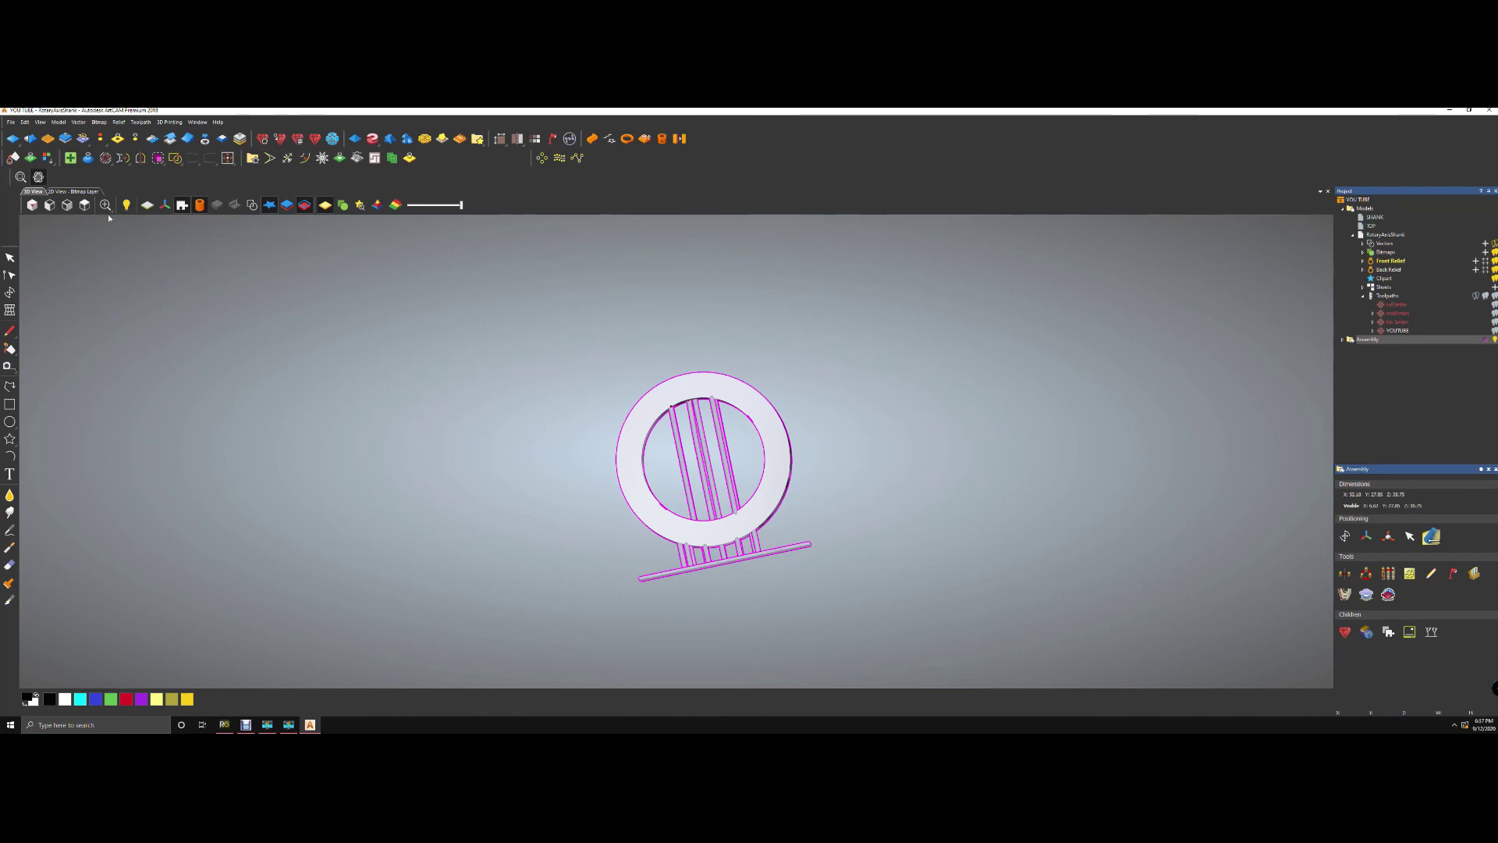
right_click(1359, 209)
left_click(1201, 256)
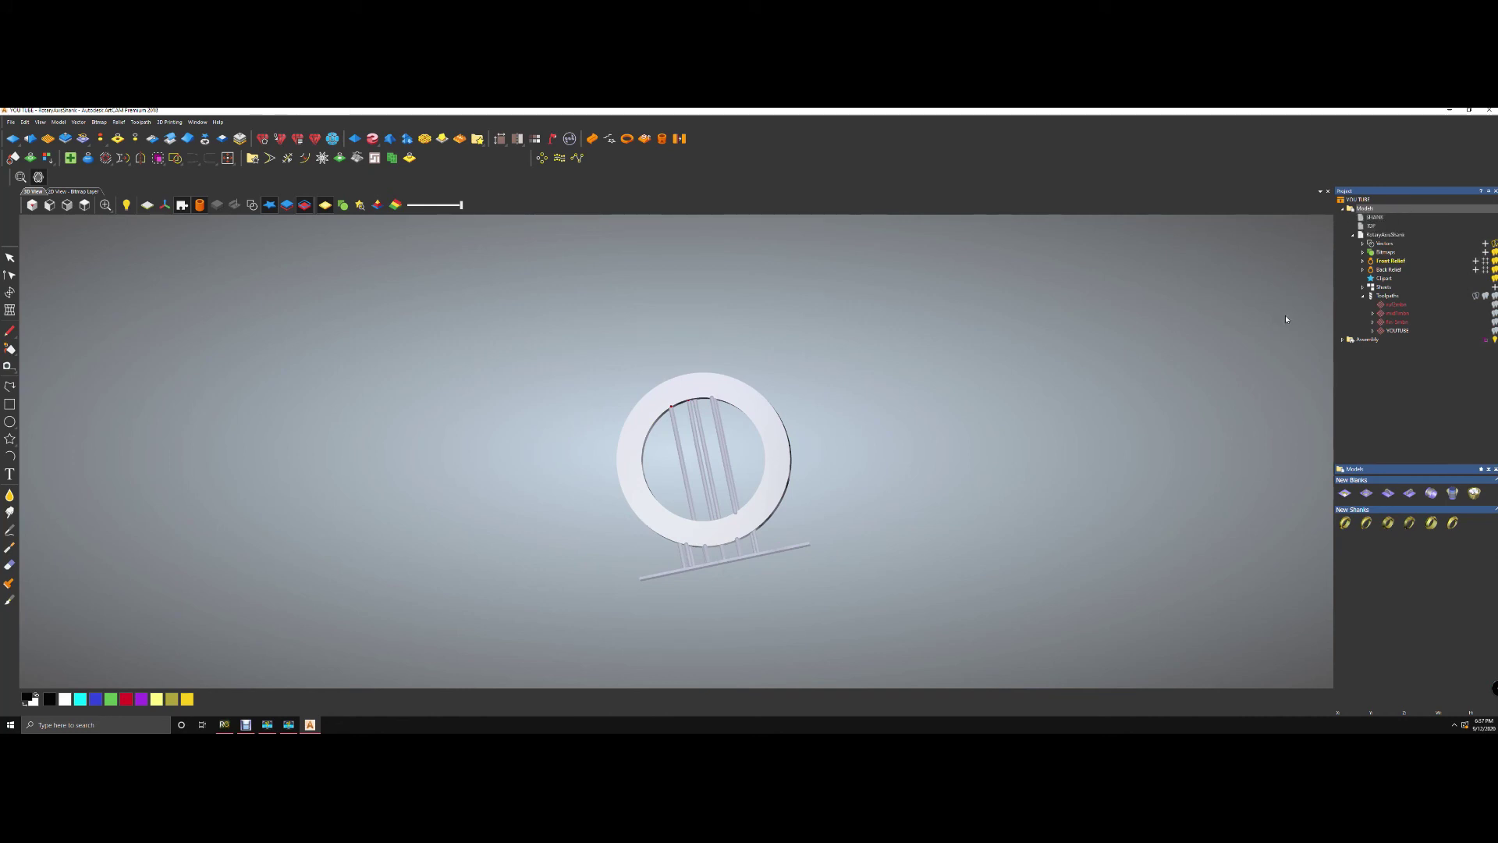
- Expand the Assembly, hide the YOUTUBE ring mesh so only the supports are drawn, and collapse the Assembly
left_click_drag(503, 335, 1323, 314)
left_click(1342, 339)
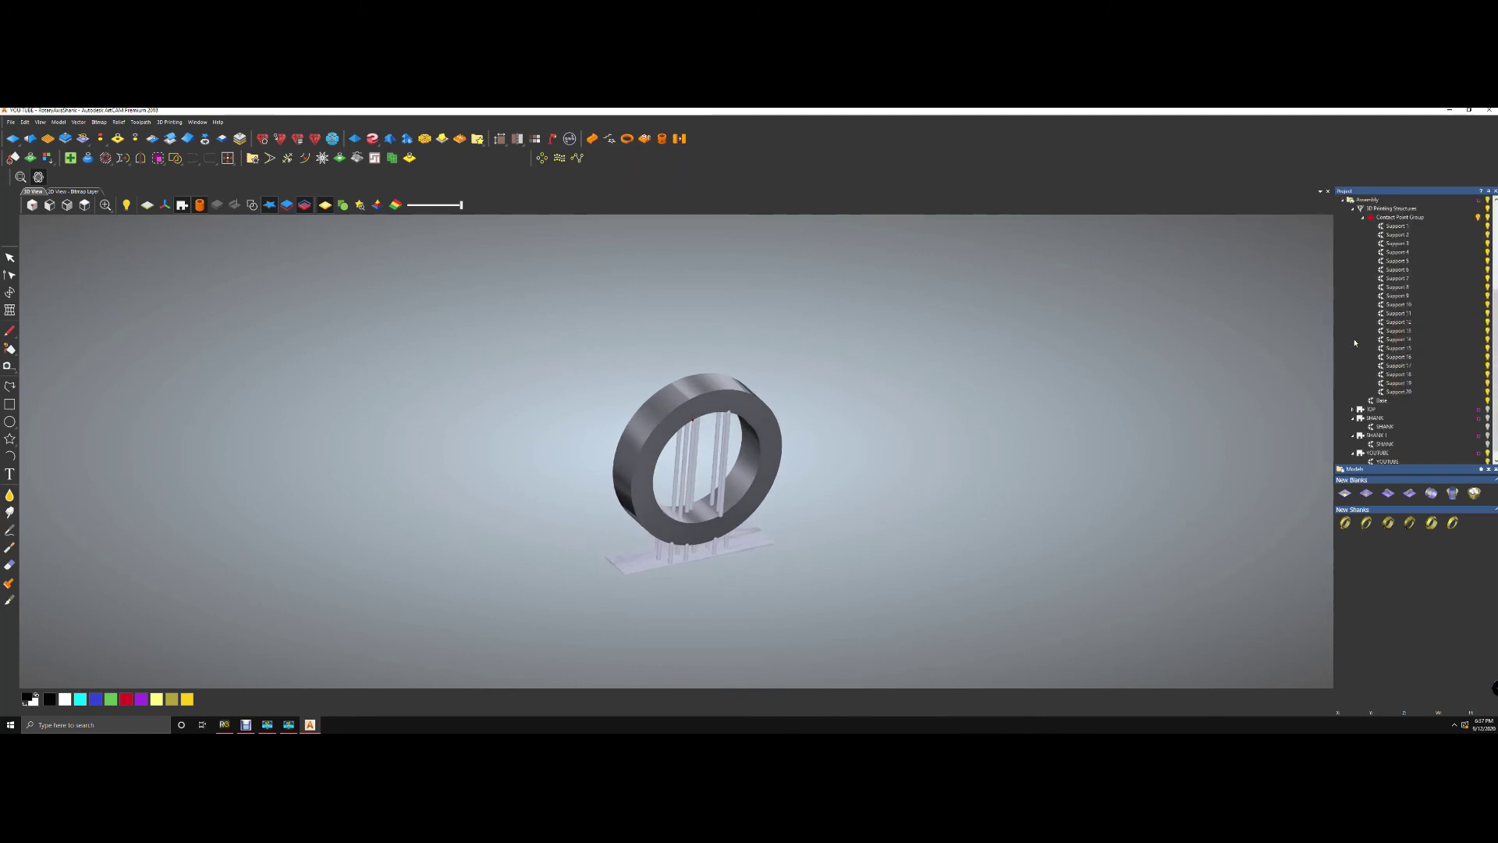
scroll(1426, 448, "down", 1)
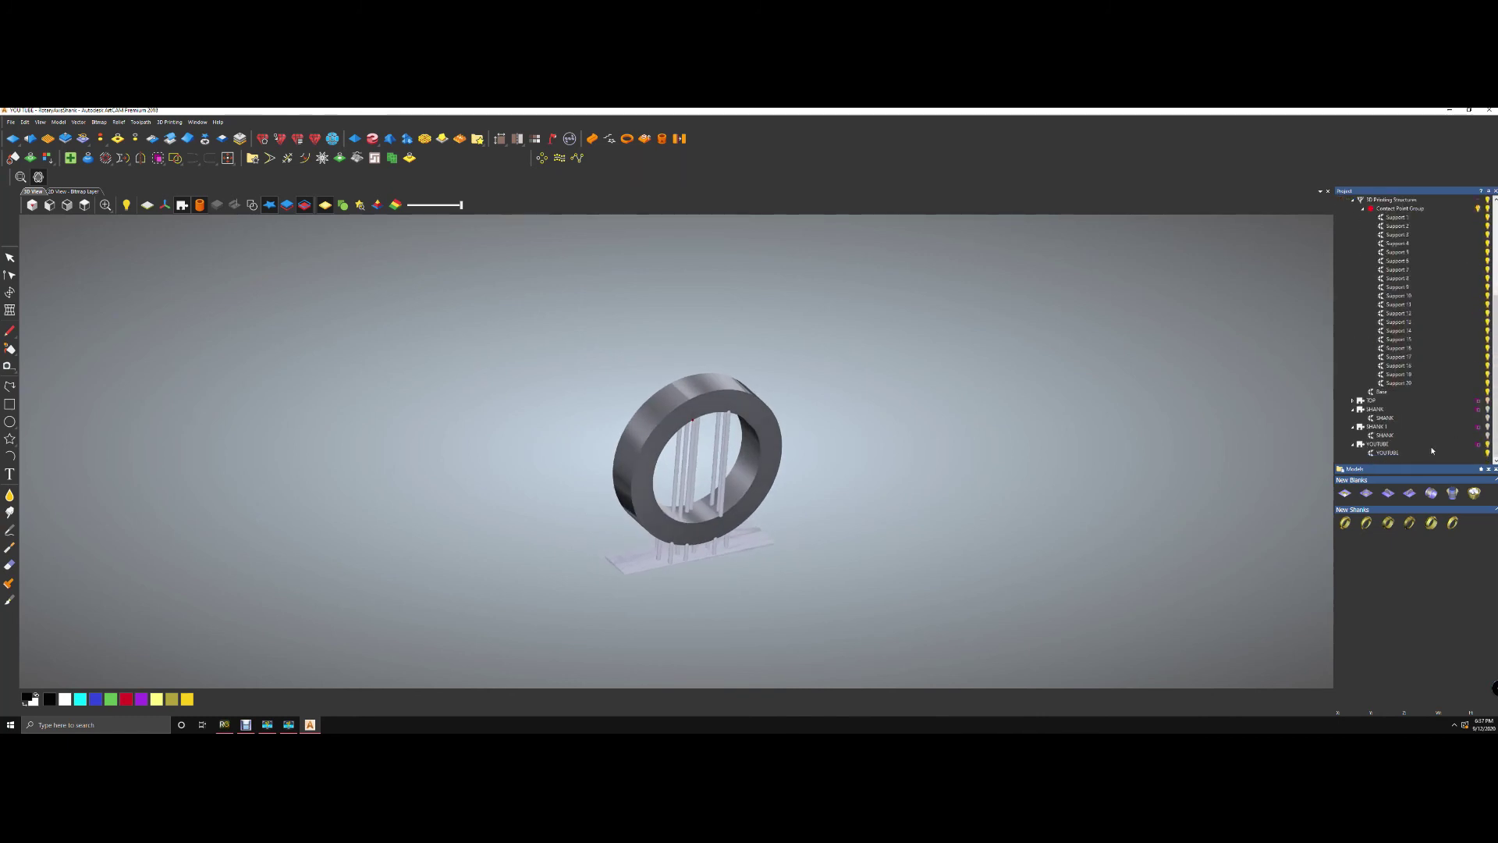
left_click(1488, 444)
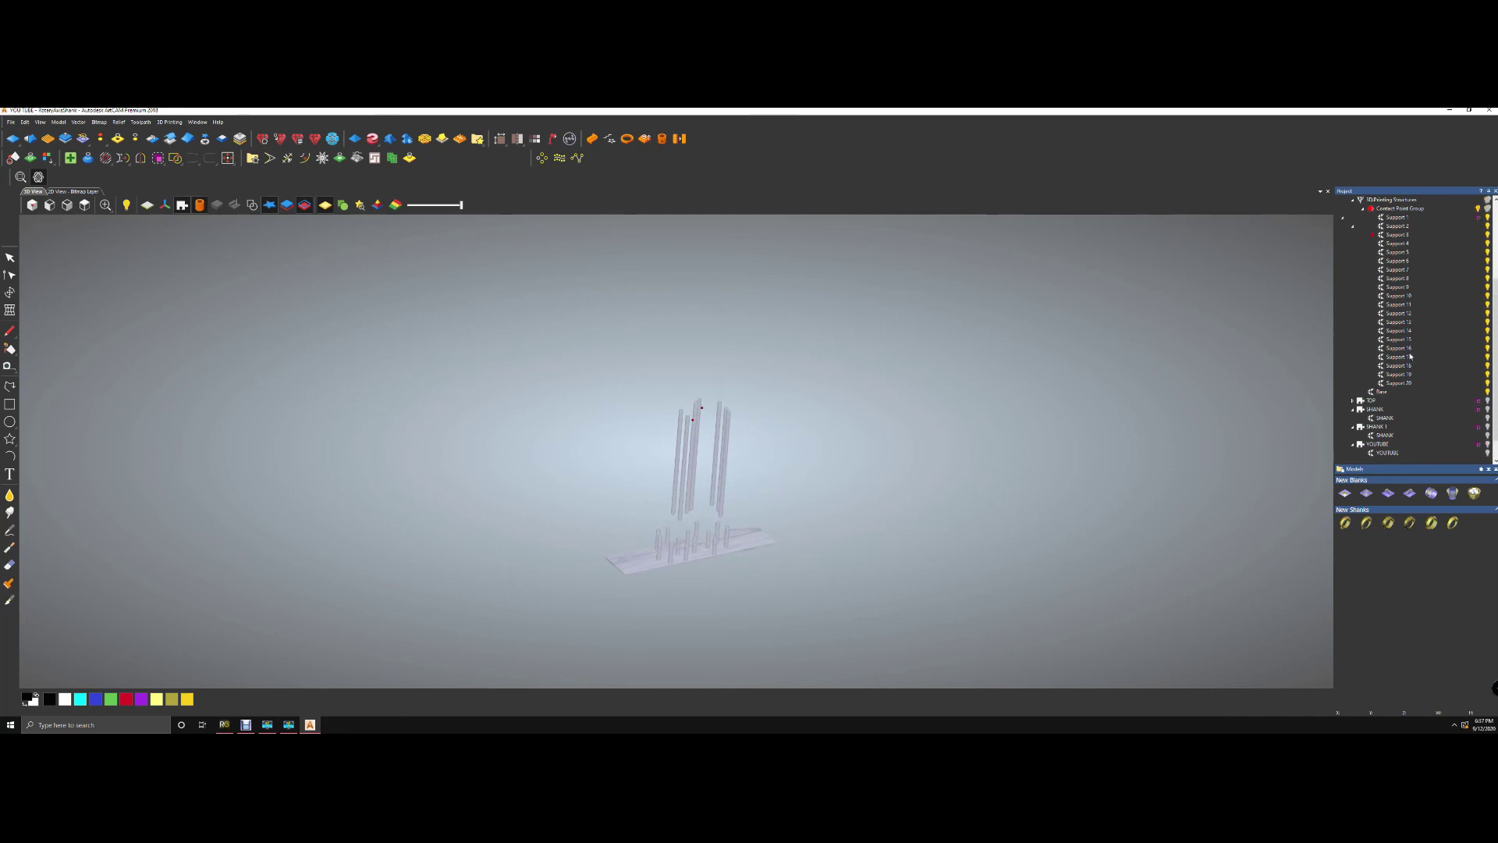
scroll(1408, 337, "up", 3)
left_click(1341, 271)
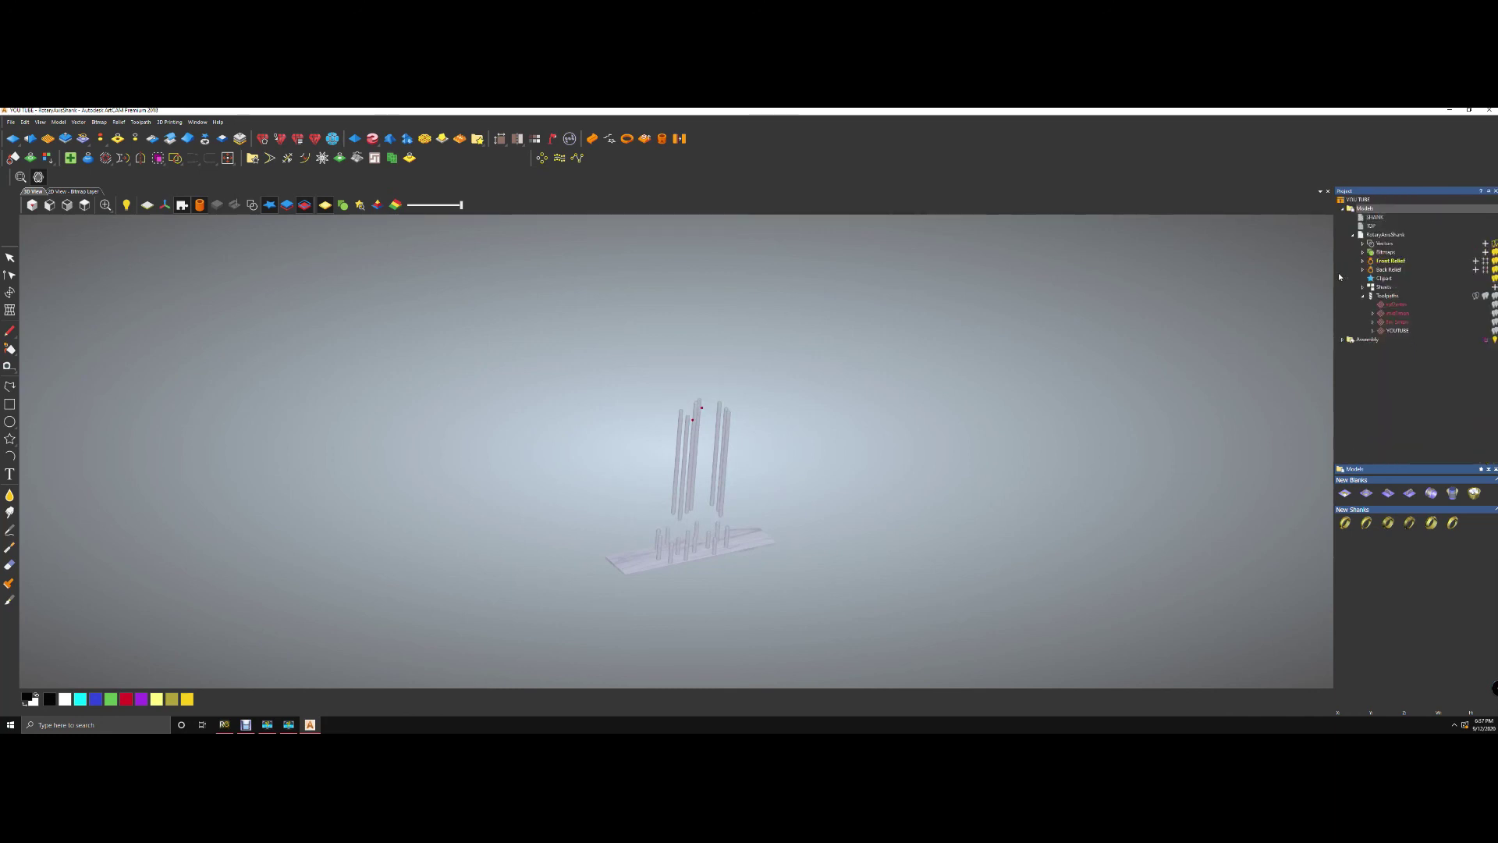
- Import the three-stone ring model from the RHINO MODELS folder on the Desktop into the Assembly
right_click(1365, 340)
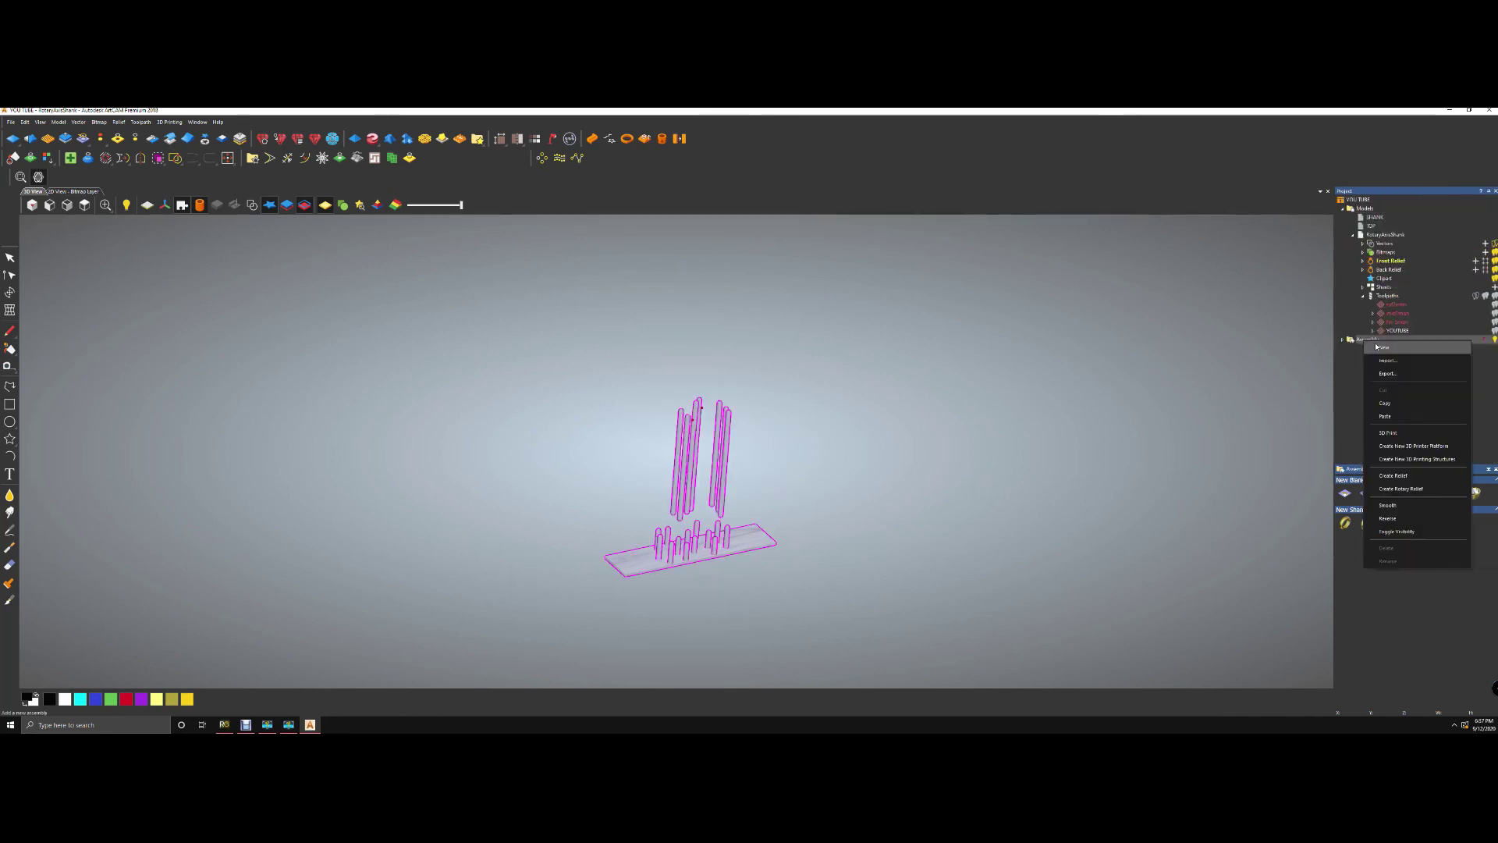
left_click(1388, 360)
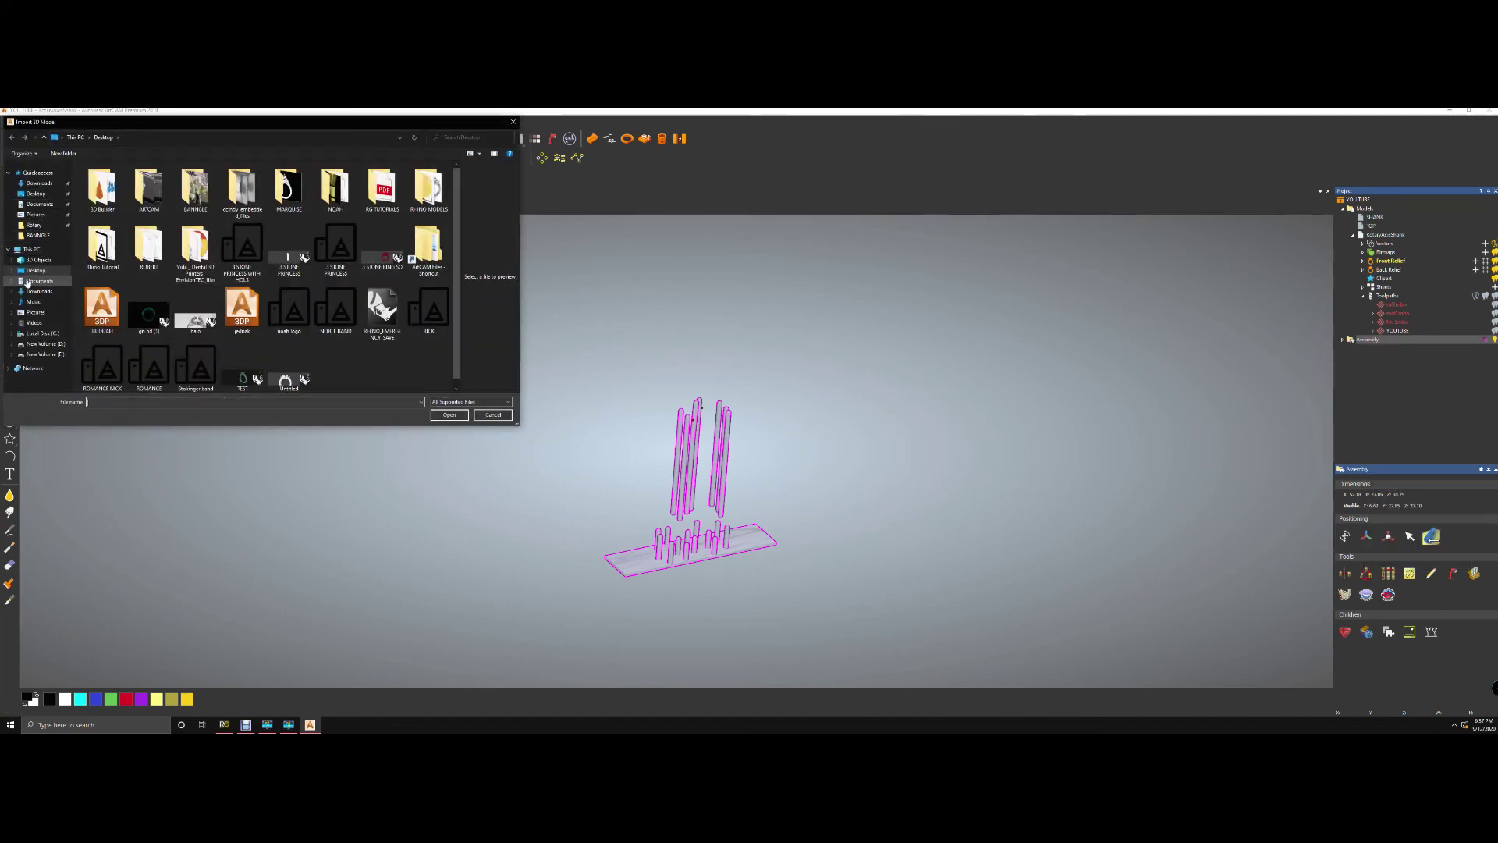
scroll(459, 255, "down", 1)
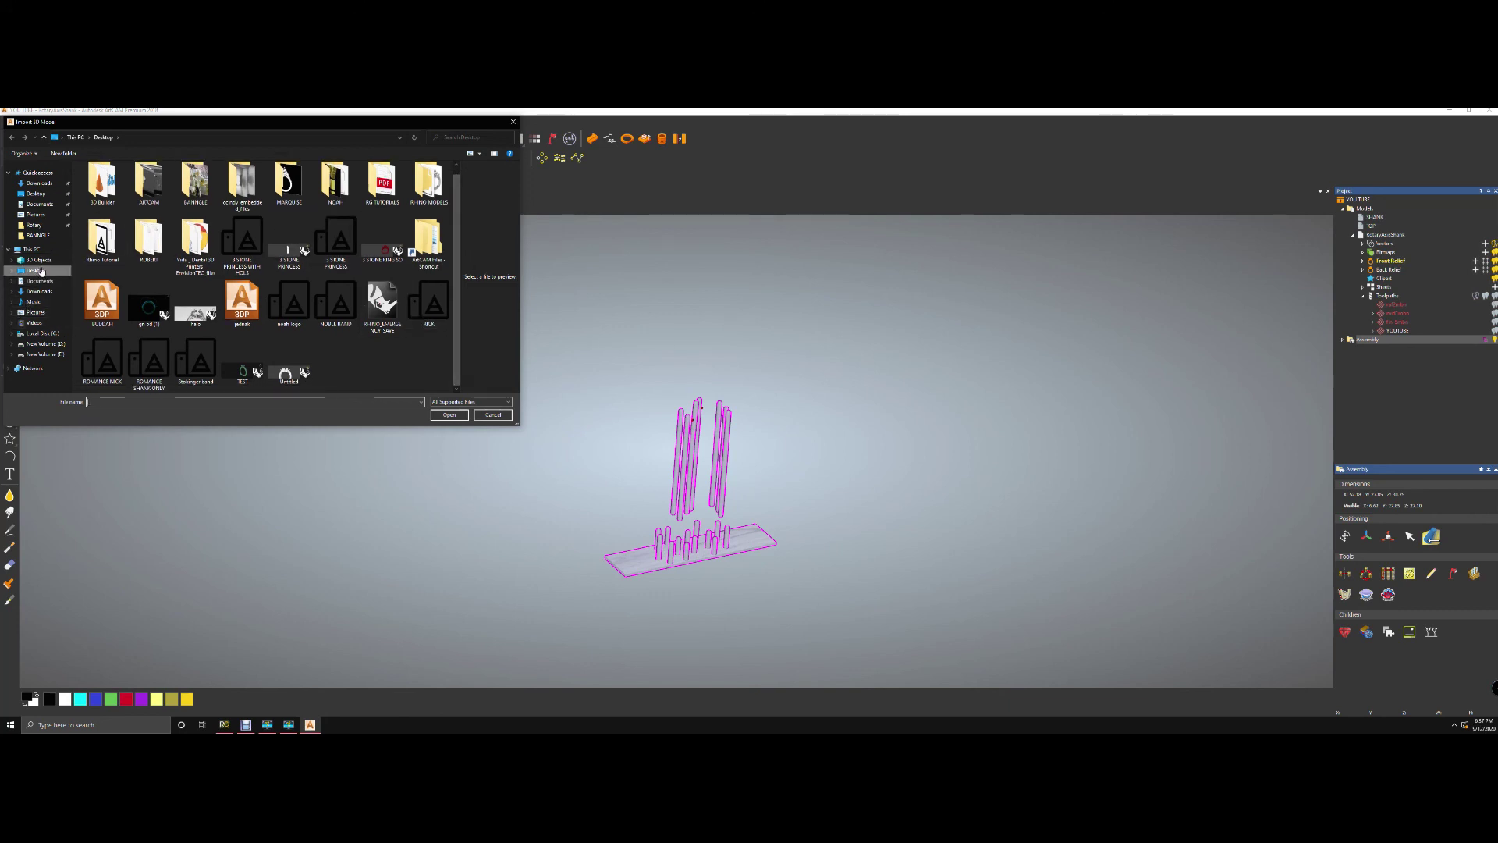
left_click(47, 195)
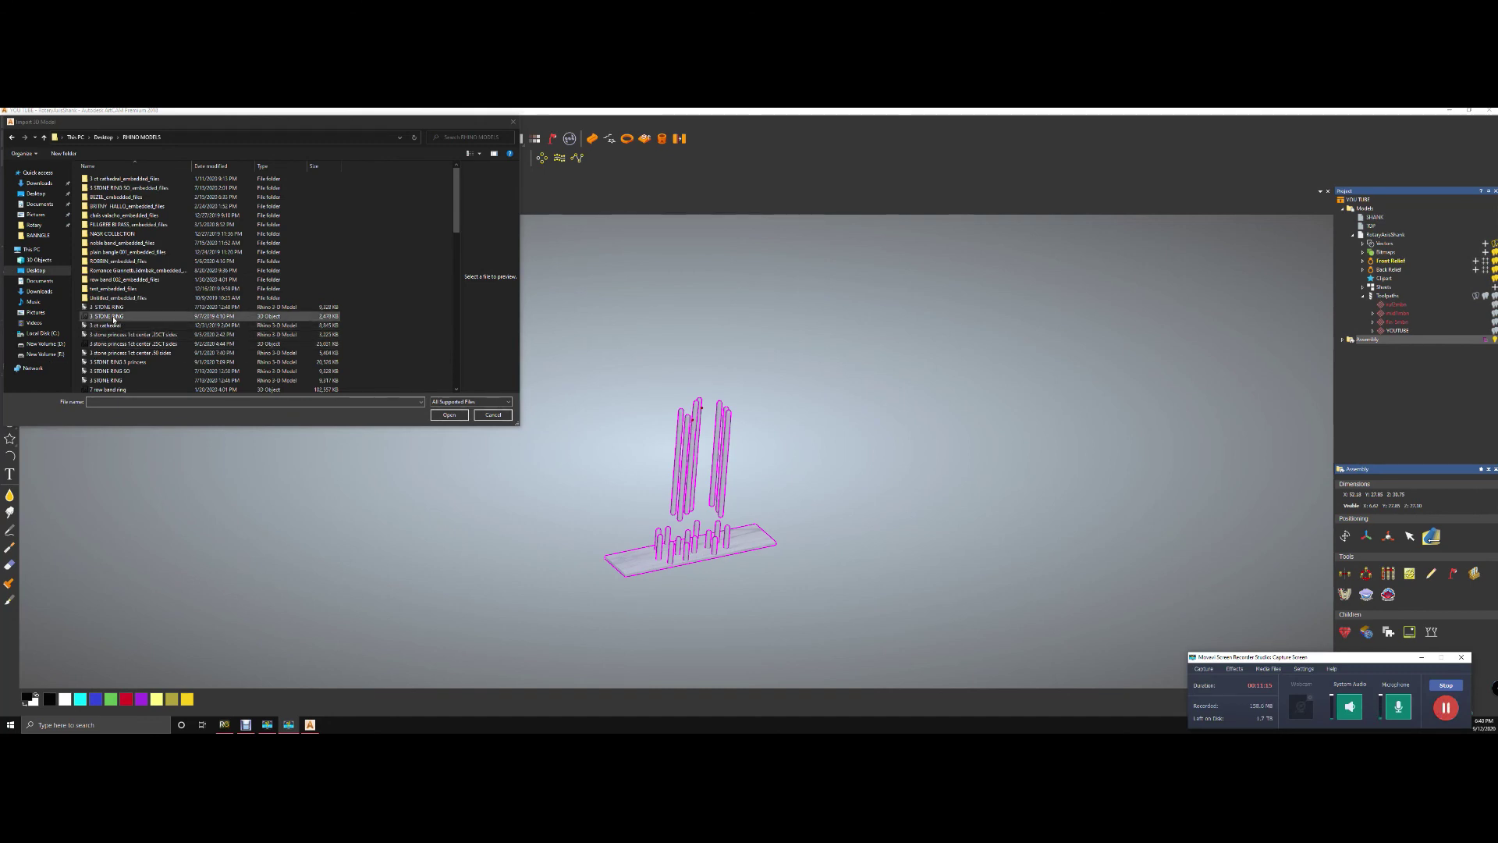
double_click(115, 309)
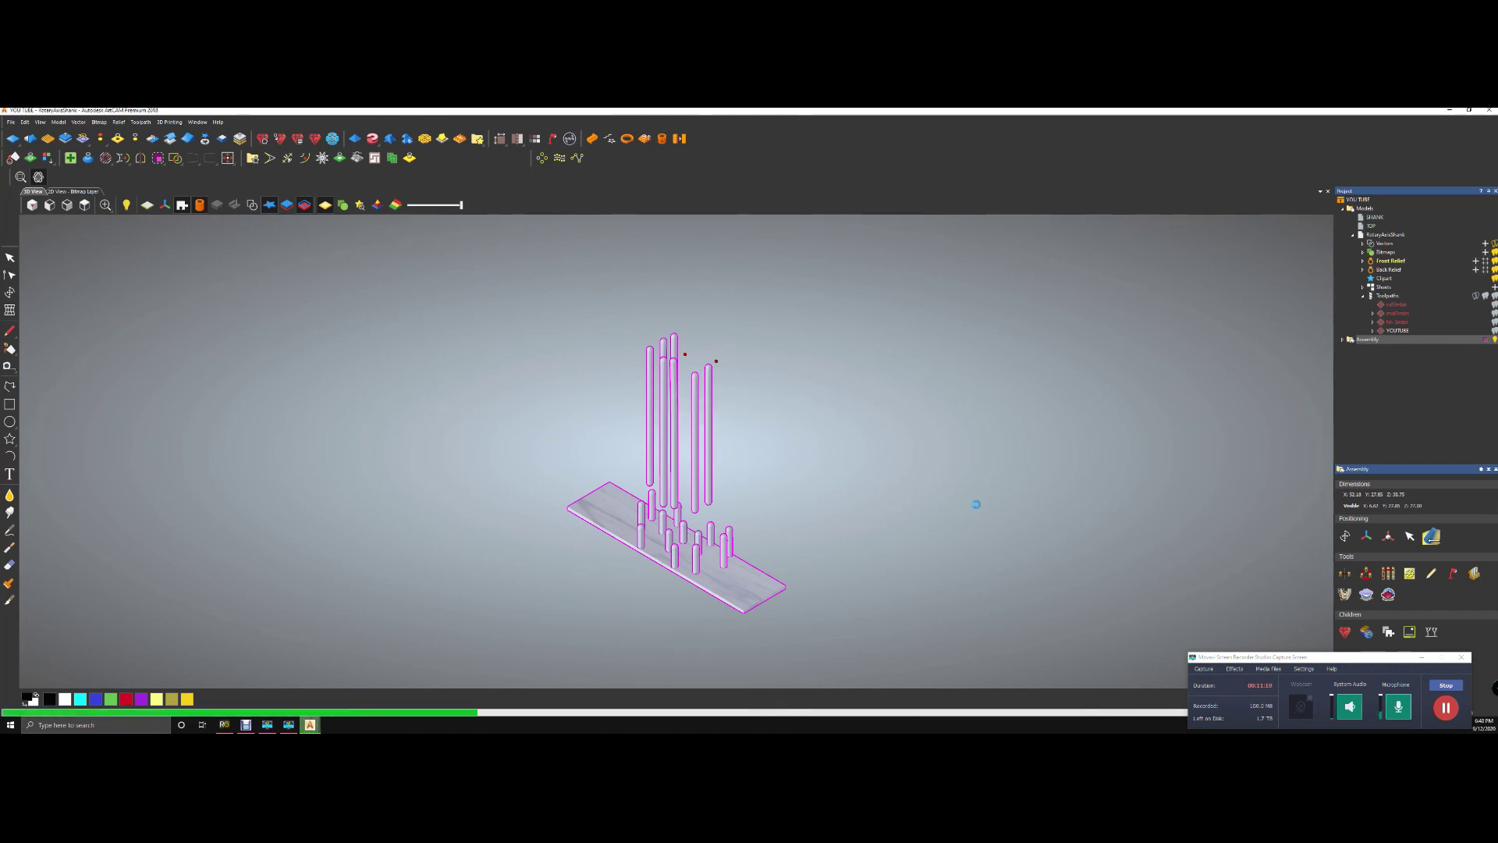
left_click(1423, 658)
scroll(774, 457, "up", 2)
scroll(774, 458, "down", 2)
scroll(775, 458, "down", 1)
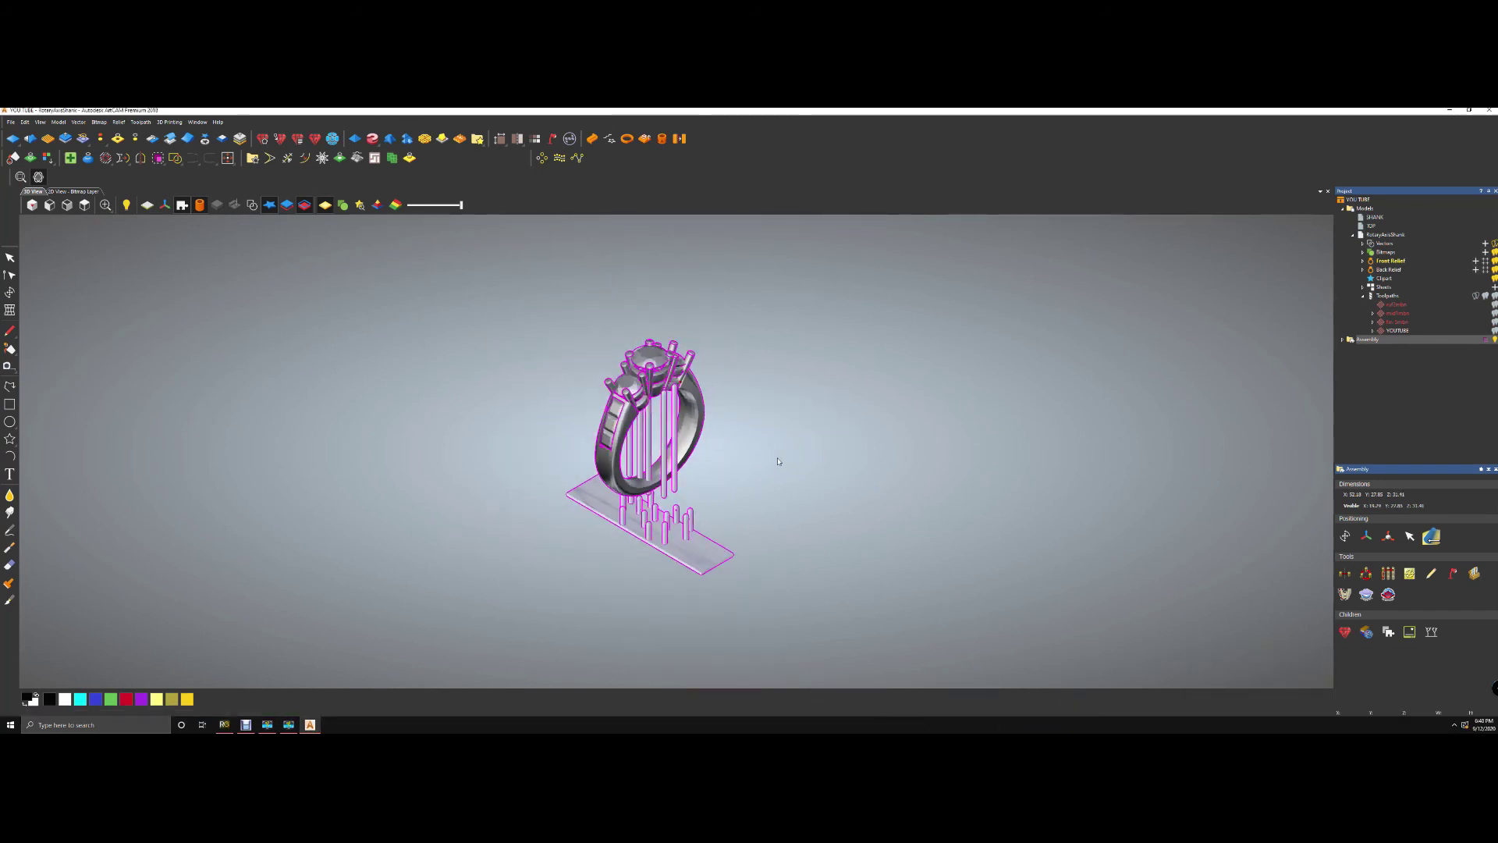
- Expand the Assembly, hide the 3D Printing Structures so only the imported ring is drawn, and collapse the Assembly
double_click(1355, 341)
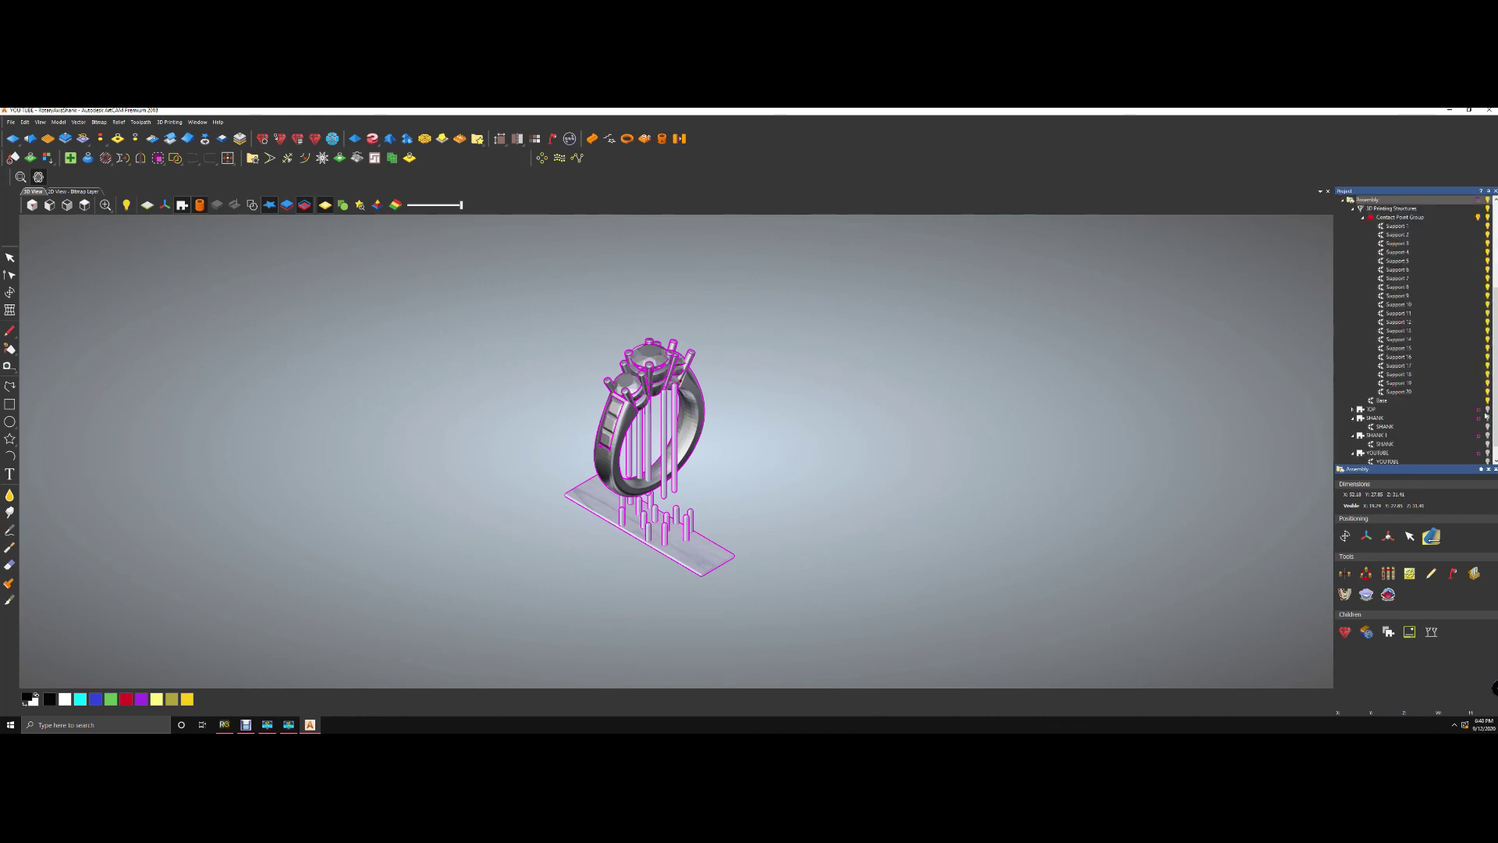
scroll(1445, 363, "up", 2)
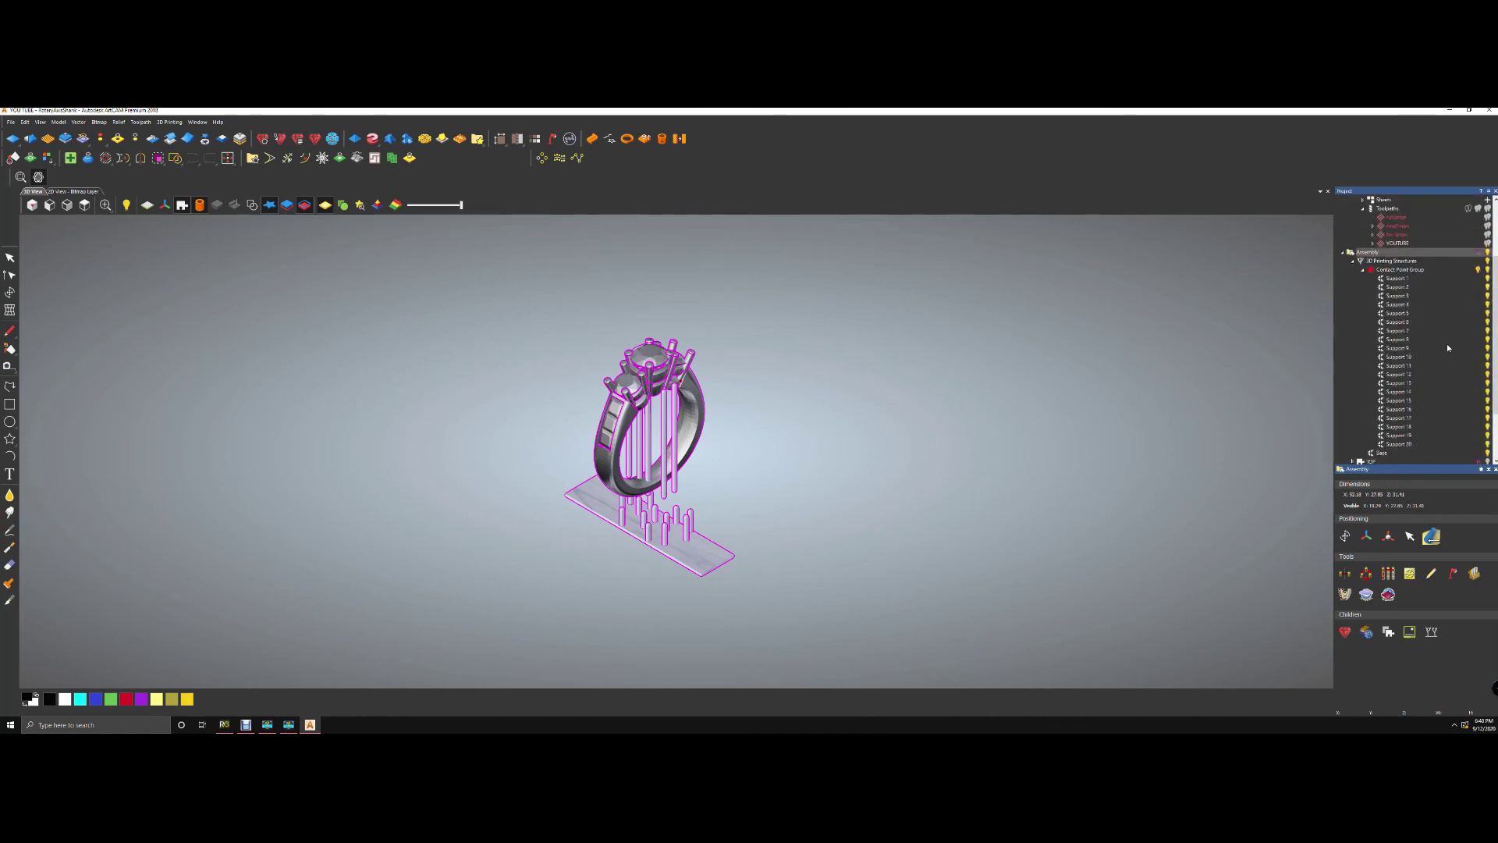
left_click(1488, 261)
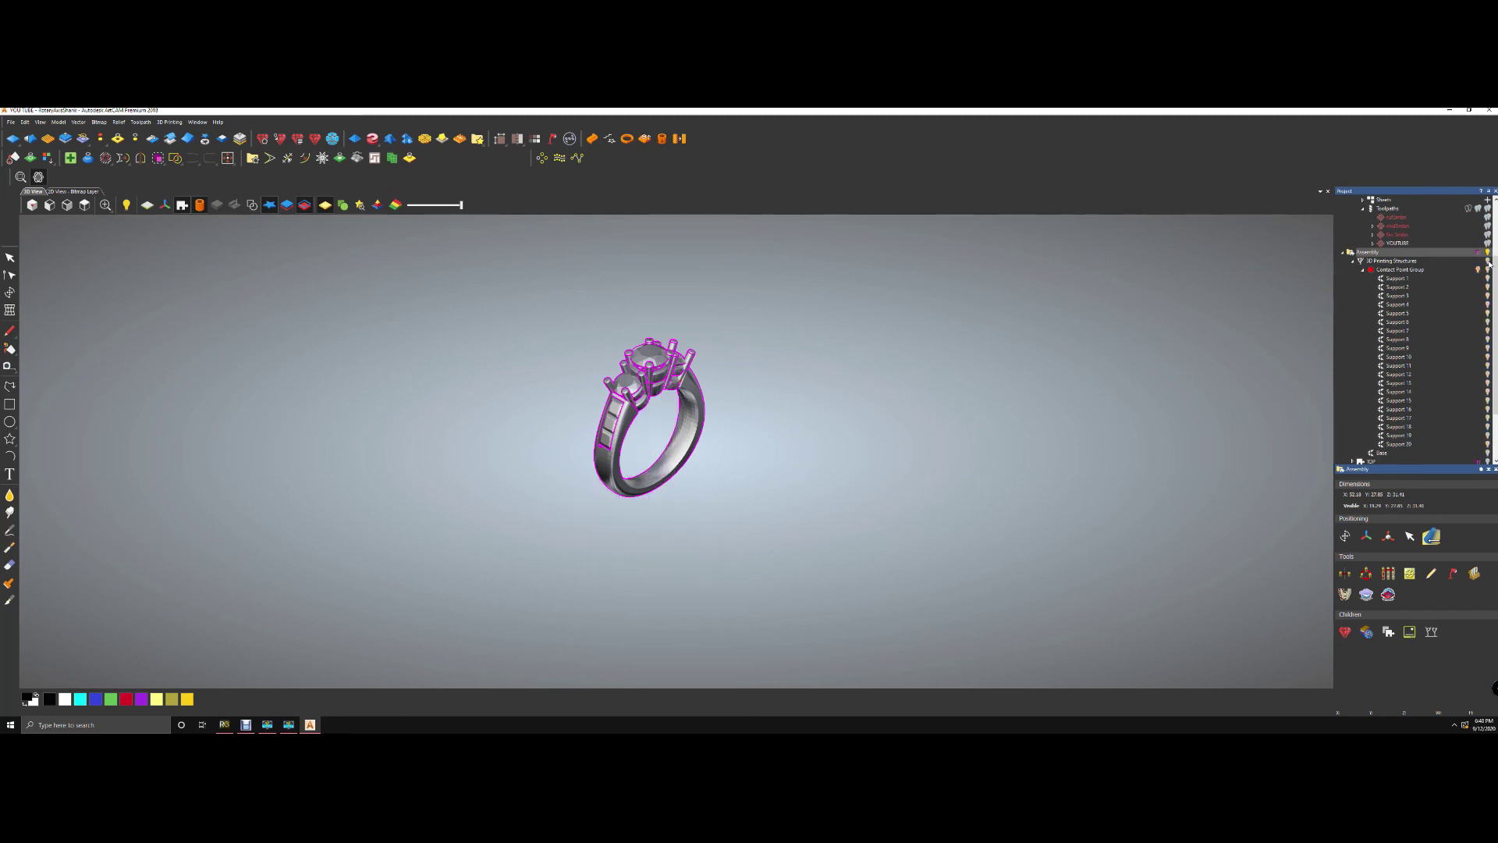
scroll(656, 443, "up", 4)
scroll(721, 429, "down", 3)
scroll(747, 417, "up", 4)
scroll(788, 405, "down", 2)
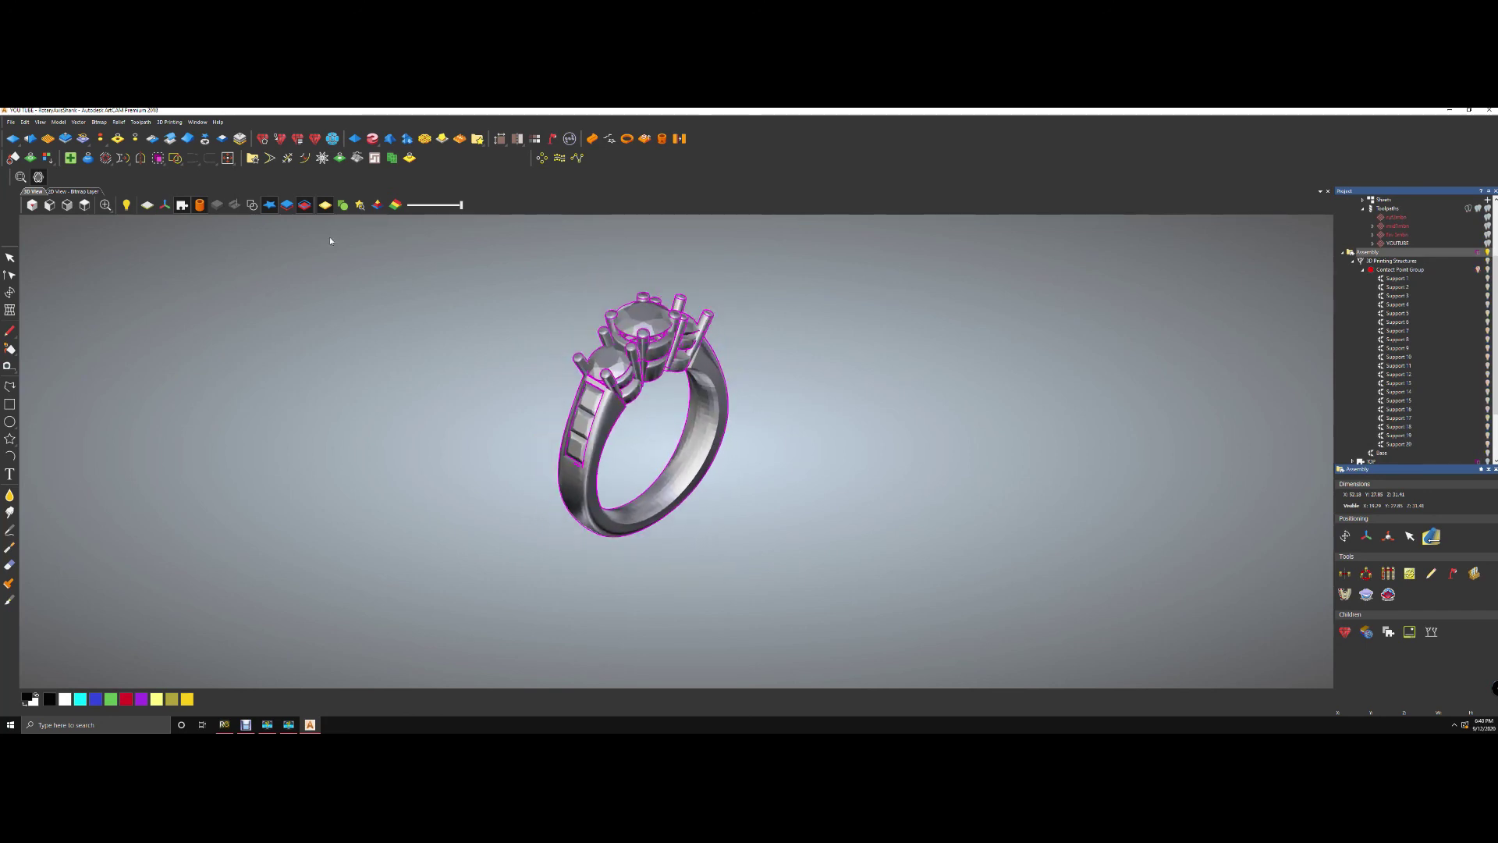
left_click(1343, 253)
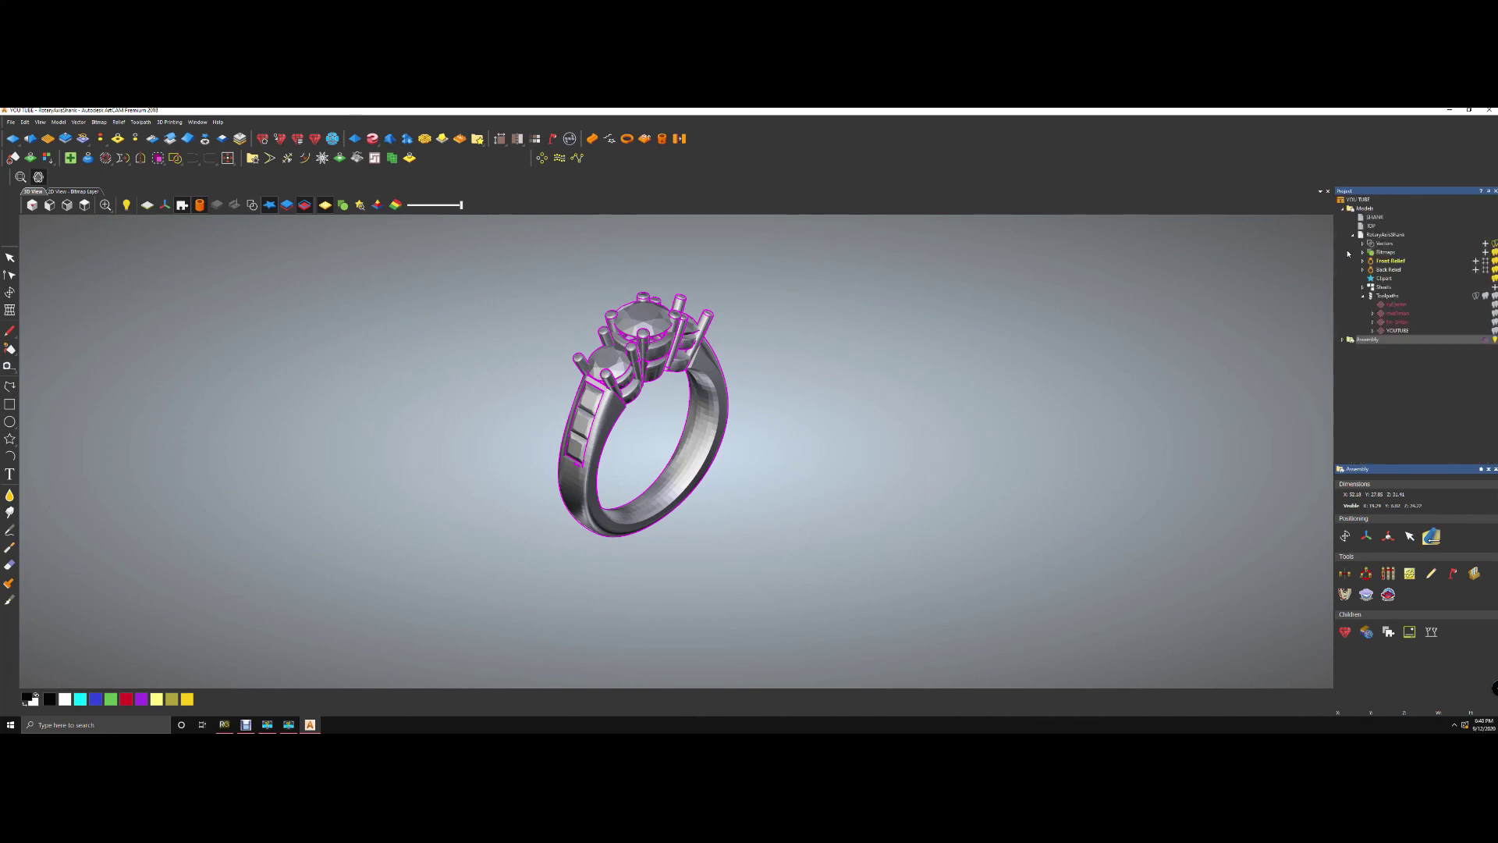
- Import the wide pavé-set band ring model from the RHINO MODELS folder into the Assembly
left_click_drag(733, 457, 795, 417)
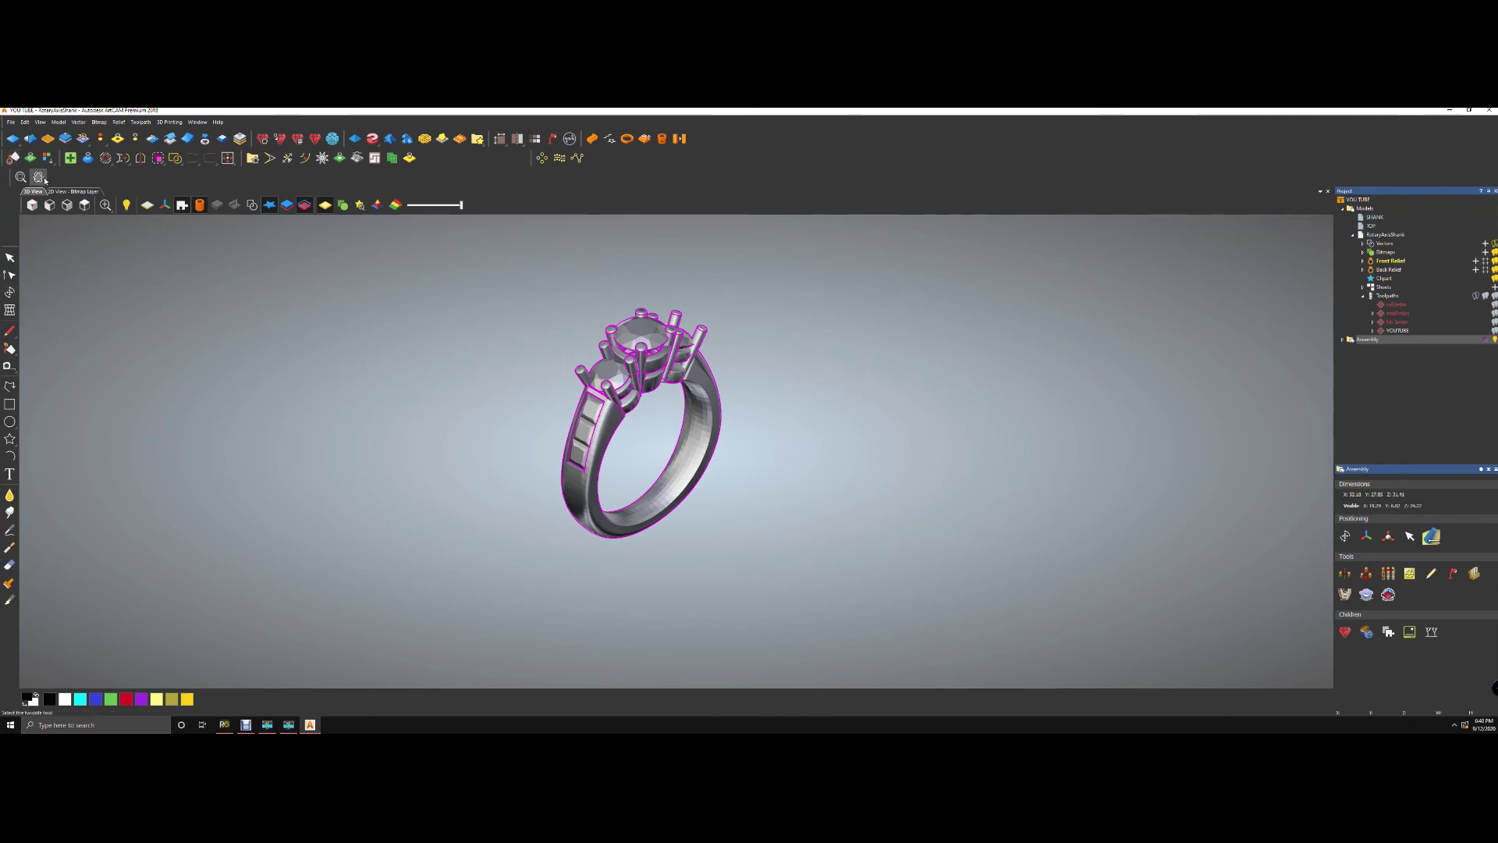
left_click_drag(837, 447, 789, 390)
right_click(1364, 340)
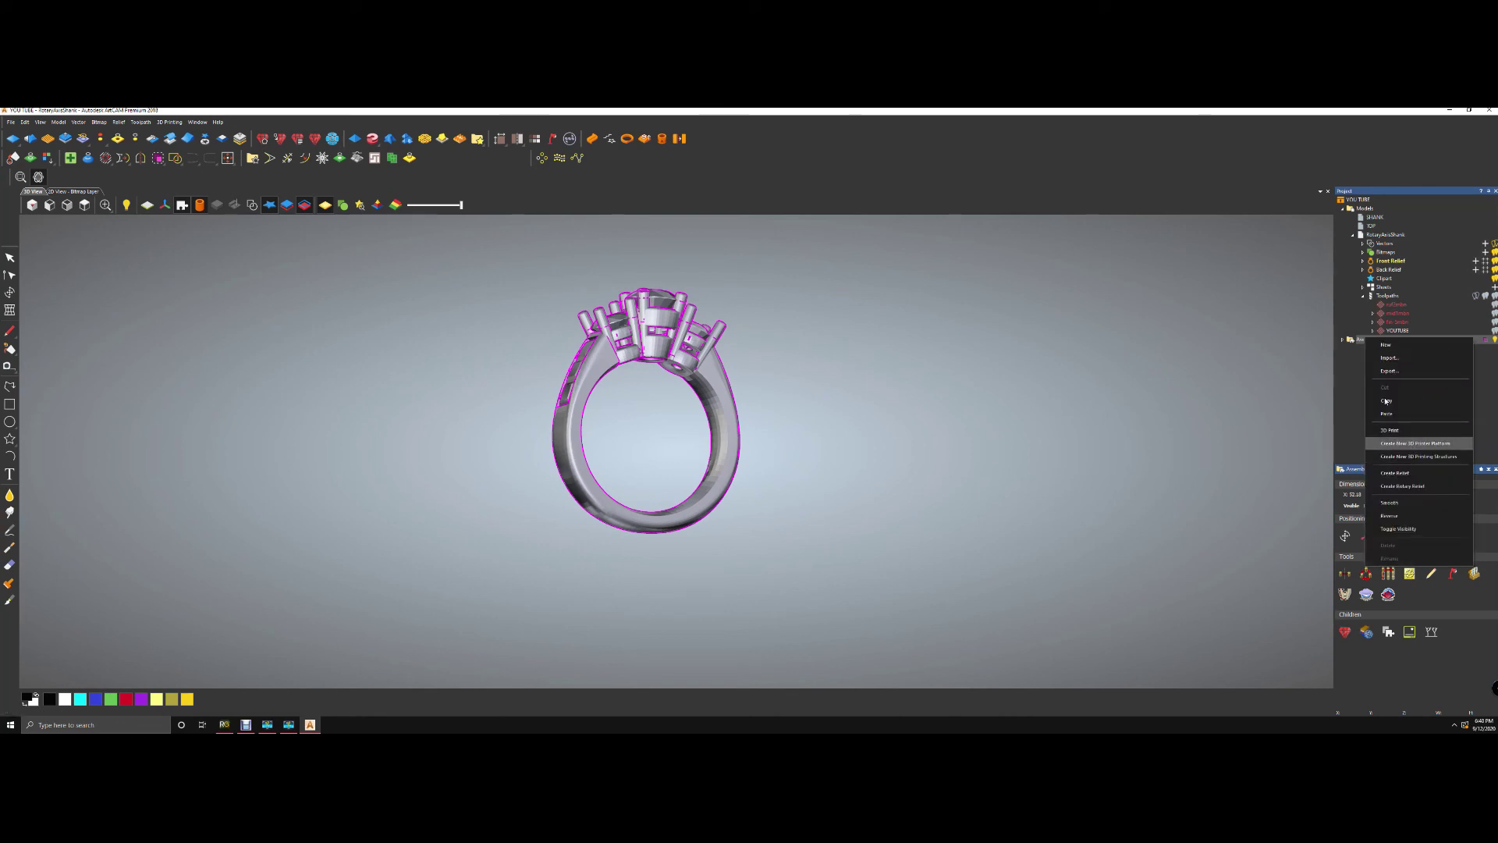
left_click(1392, 364)
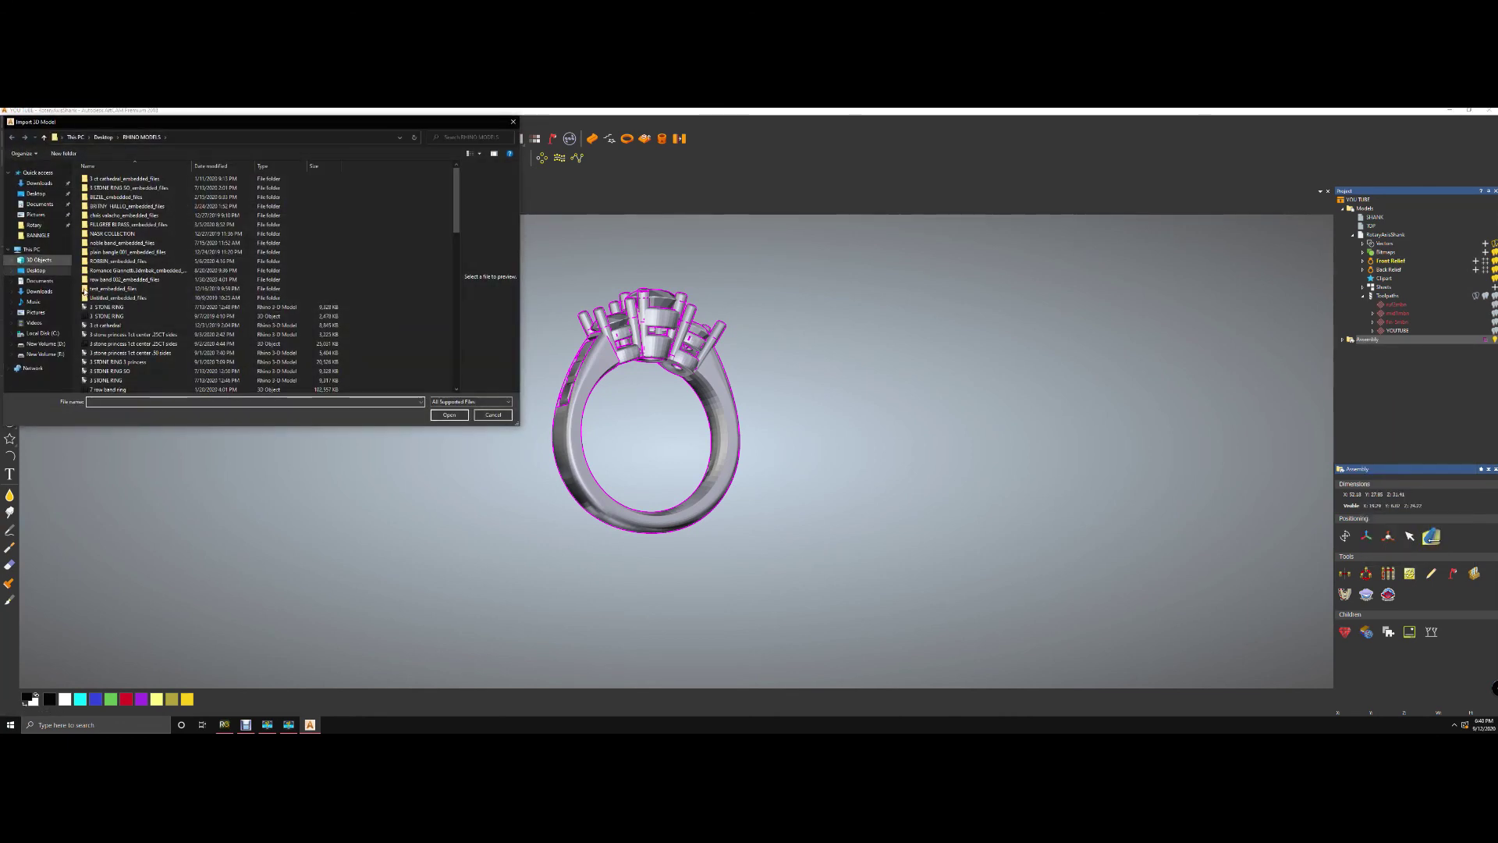
scroll(85, 360, "down", 2)
double_click(100, 342)
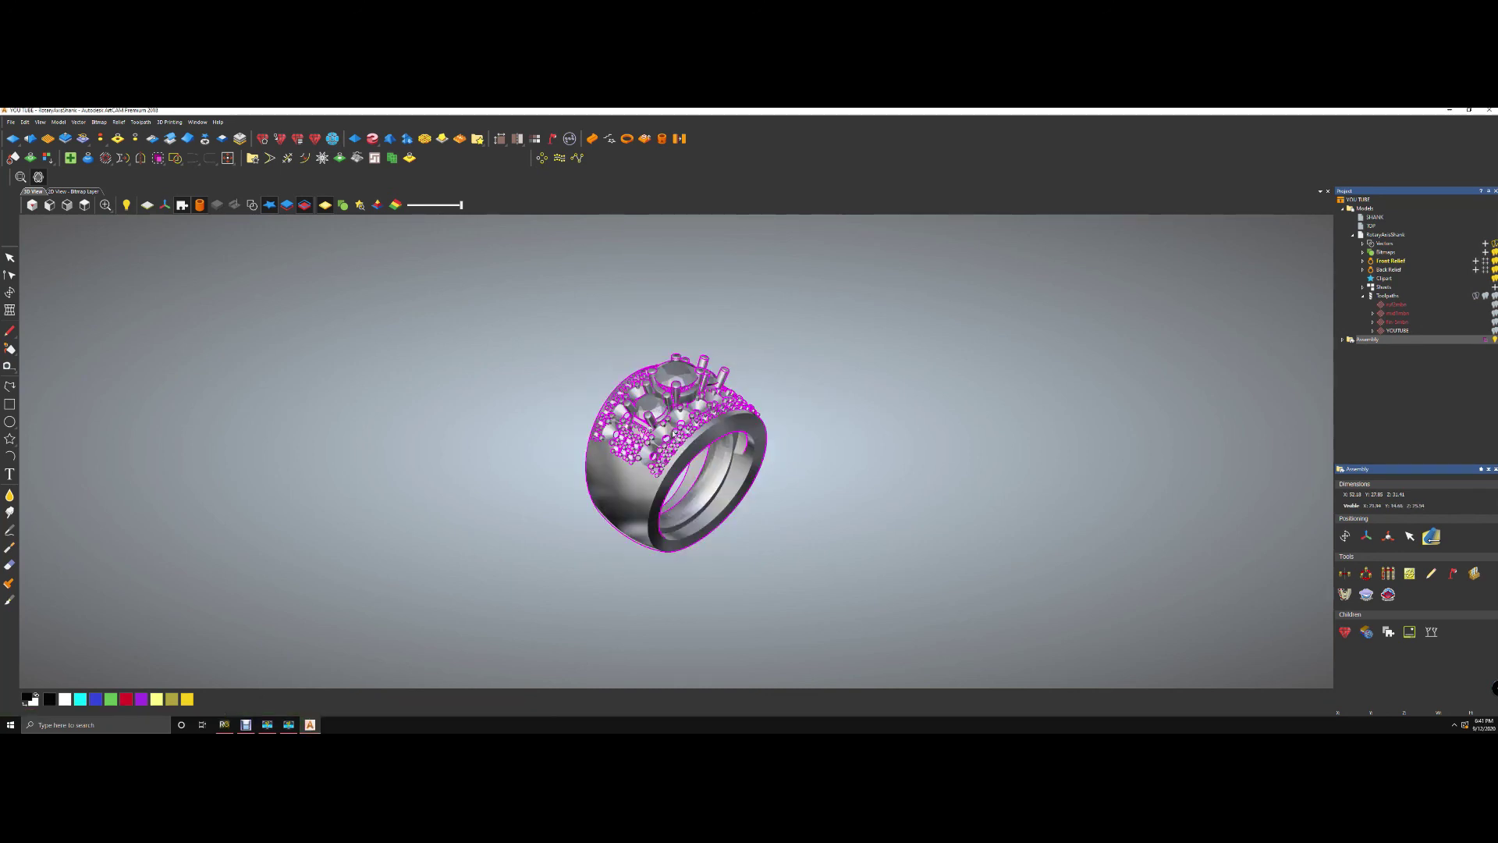
scroll(709, 425, "up", 2)
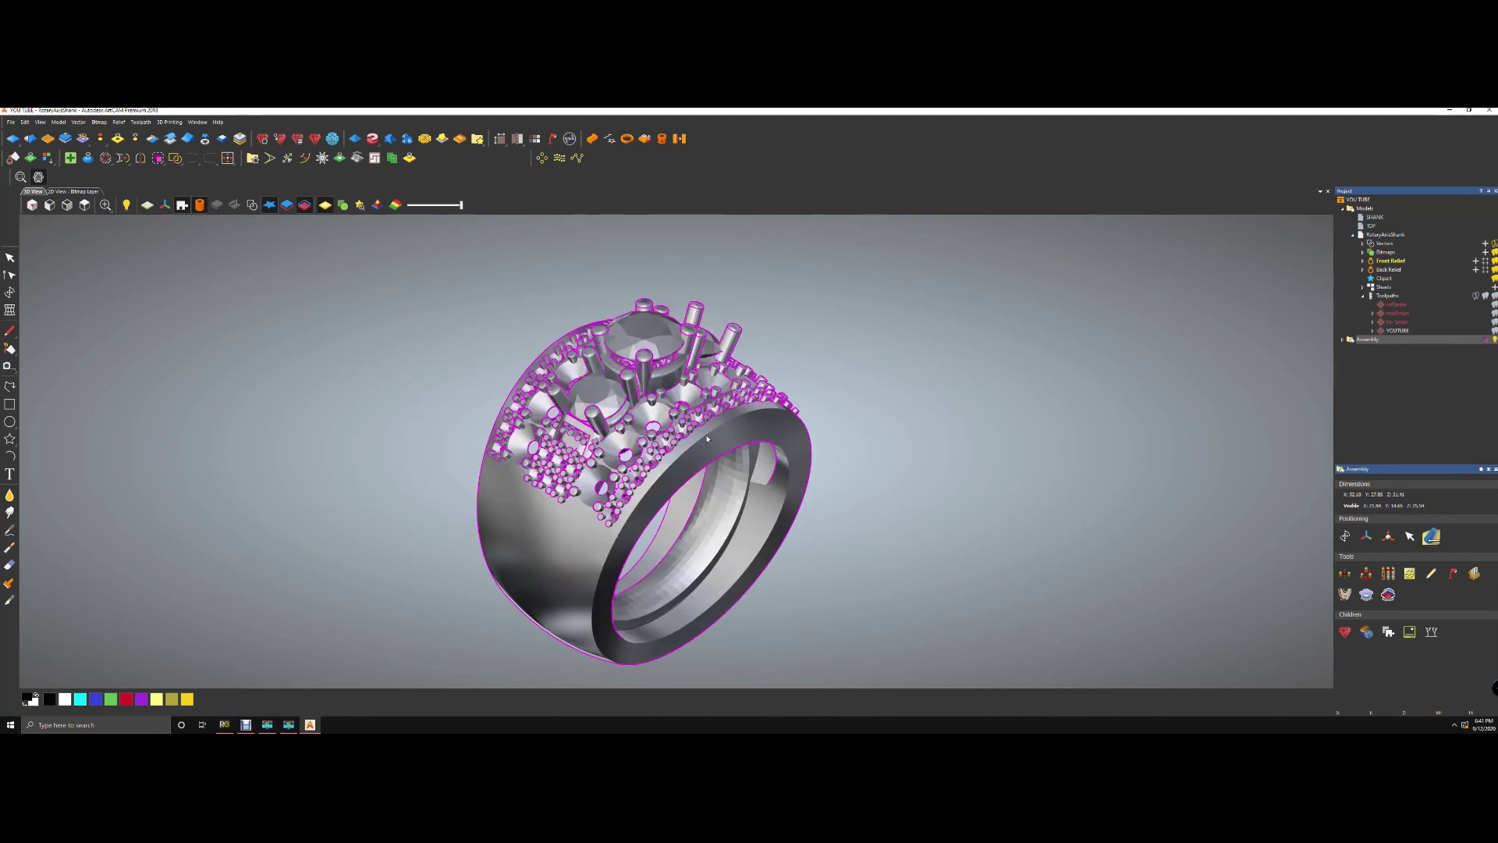
scroll(795, 461, "down", 1)
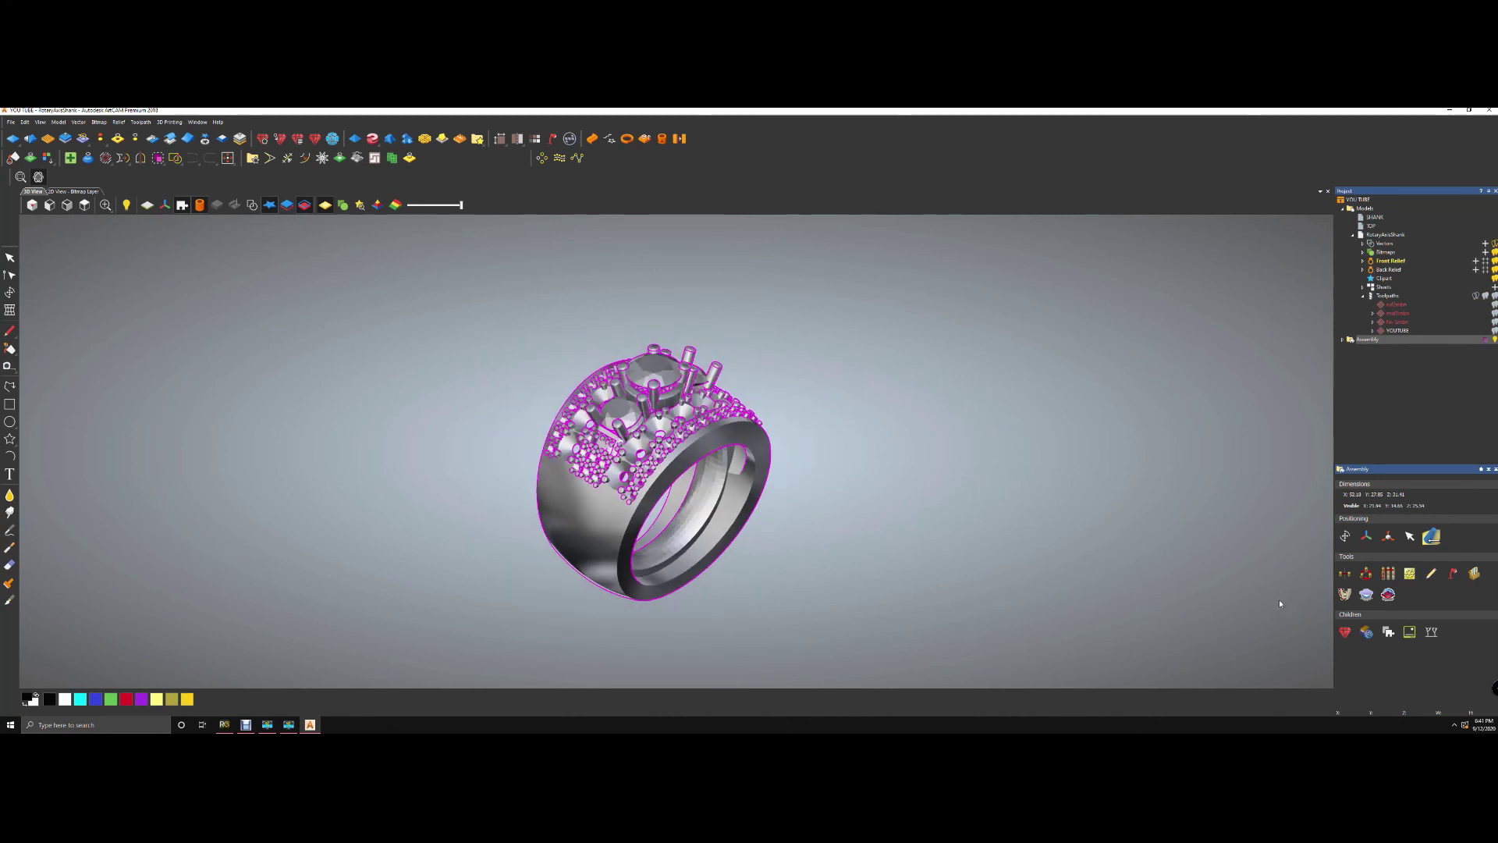